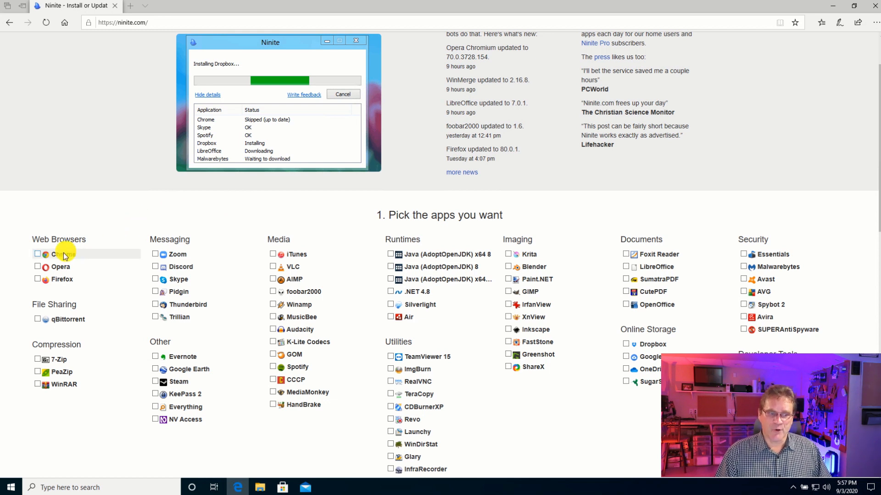
# Select Chrome and Firefox under Web Browsers, and iTunes and VLC under Media, for the Ninite installer.
pyautogui.click(44, 257)
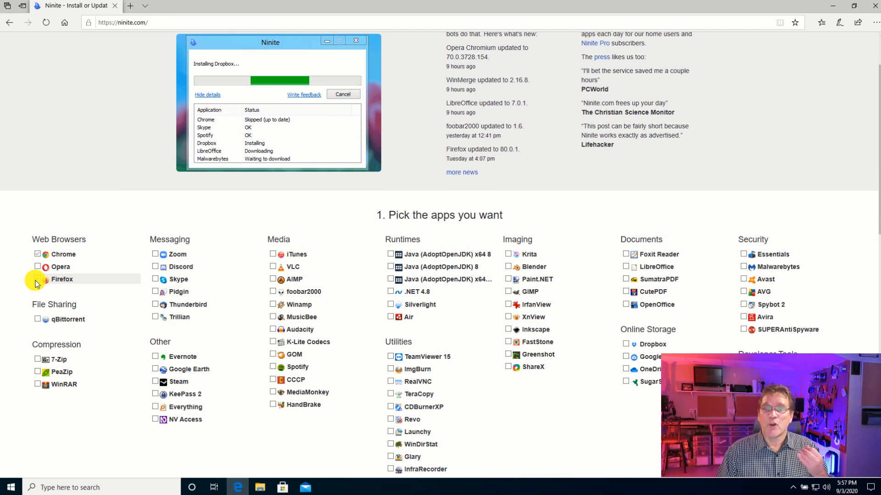
pyautogui.click(37, 279)
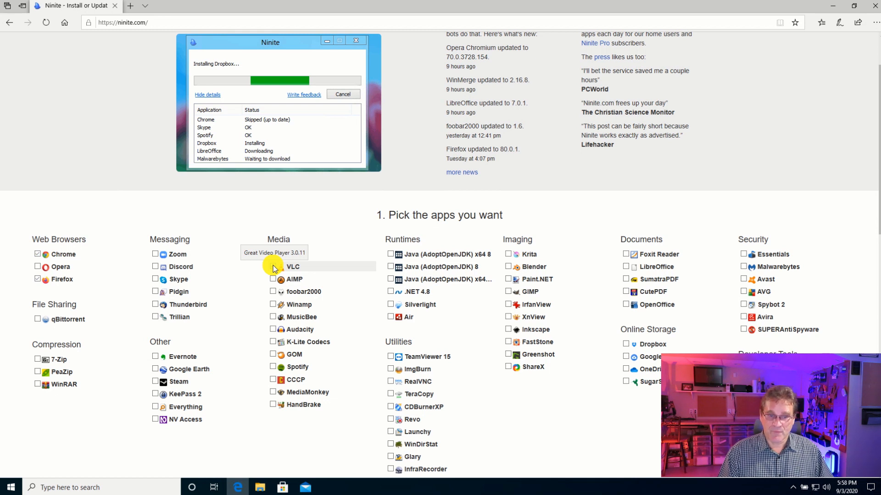
pyautogui.click(274, 268)
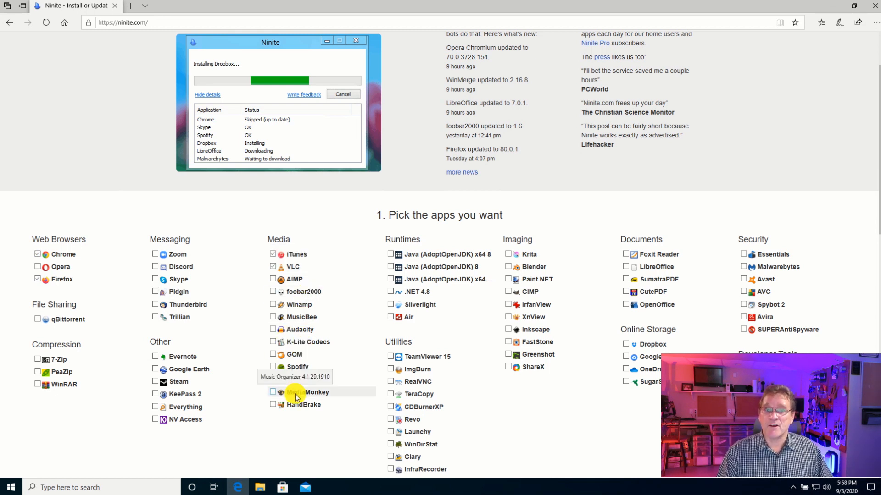
# Select all the runtimes for the installer: the three Java (AdoptOpenJDK) entries, .NET 4.8, Silverlight and Air.
pyautogui.click(392, 256)
pyautogui.click(393, 268)
pyautogui.click(396, 279)
pyautogui.click(395, 291)
pyautogui.click(396, 305)
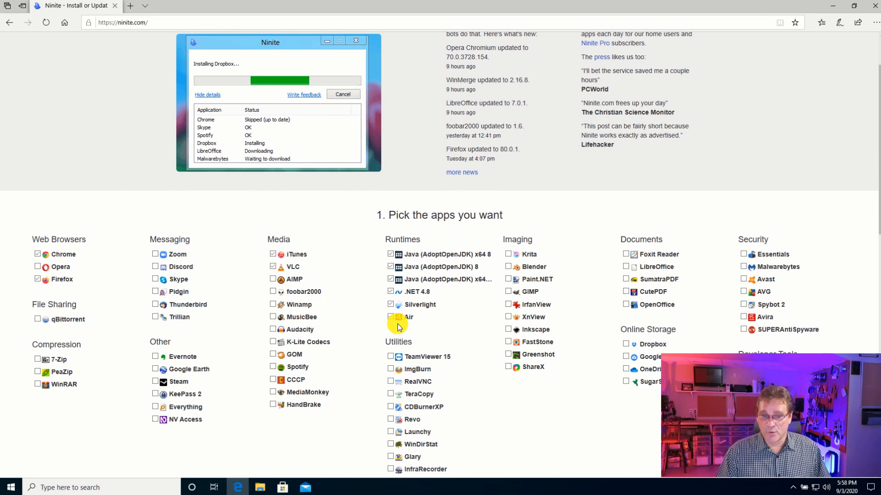
# Add WinDirStat from Utilities, CutePDF from Documents and Malwarebytes from Security to the app selection.
pyautogui.scroll(-1, 435, 416)
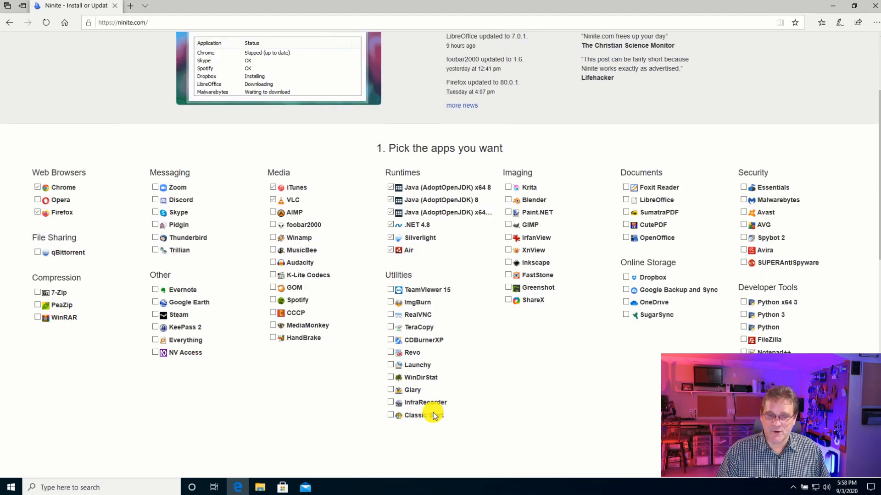
pyautogui.click(395, 379)
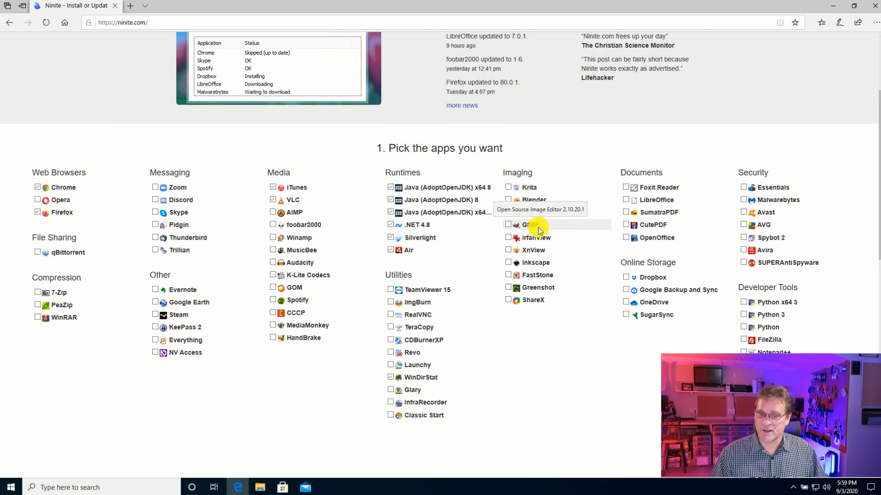
pyautogui.click(630, 227)
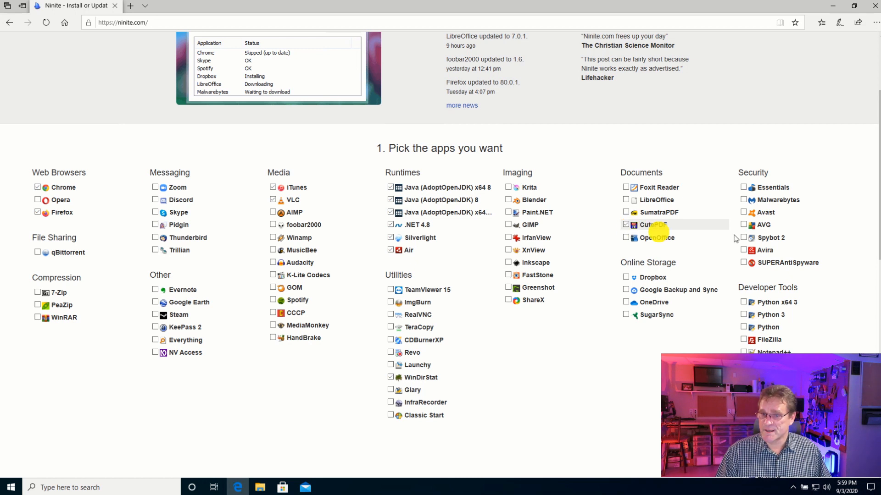
pyautogui.click(743, 200)
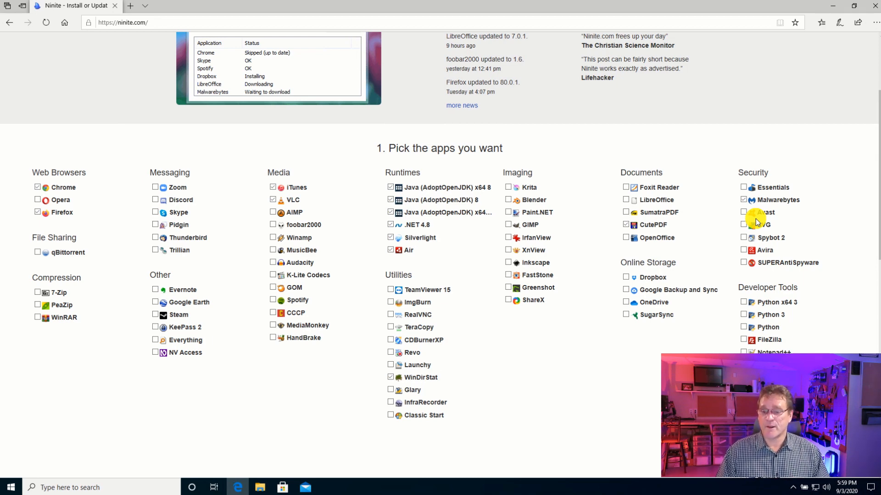
# Review the remaining Developer Tools without selecting any and get the custom Ninite installer.
pyautogui.scroll(-4, 790, 249)
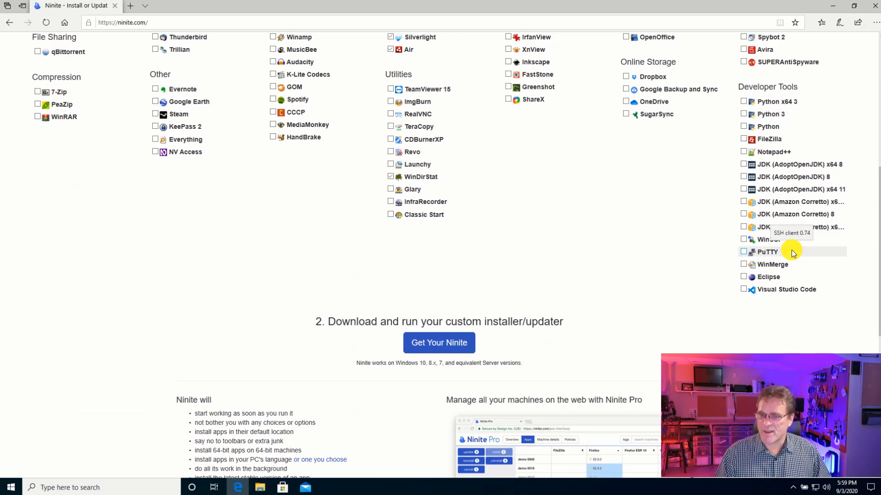
pyautogui.scroll(4, 793, 253)
pyautogui.scroll(-1, 791, 250)
pyautogui.scroll(-1, 645, 326)
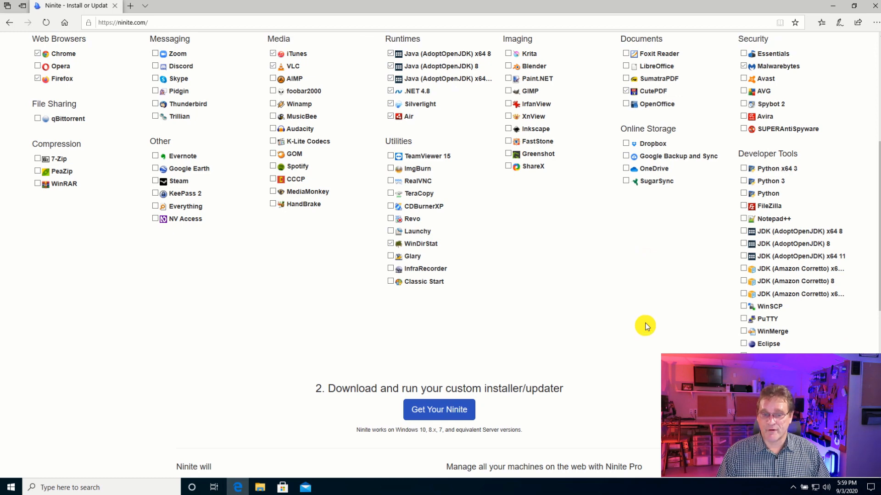
pyautogui.click(431, 414)
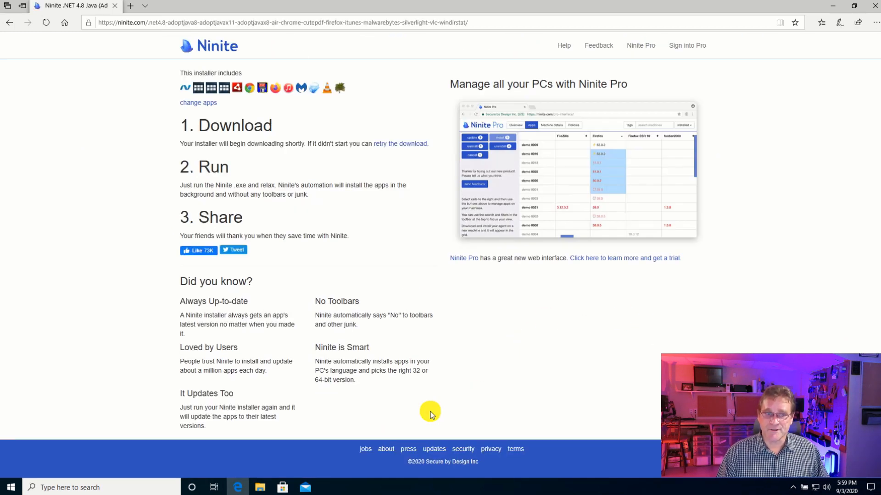
# Run the Ninite installer, allow it to make changes to the device, and close the browser.
pyautogui.click(478, 461)
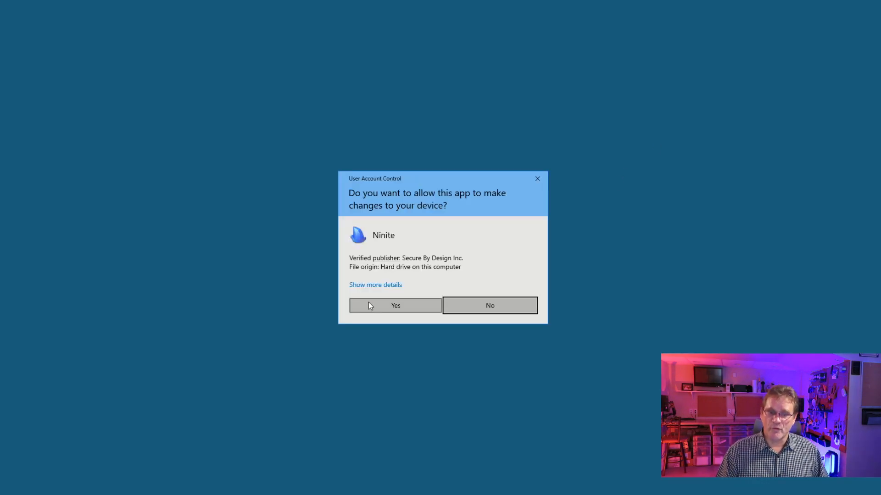
pyautogui.click(375, 308)
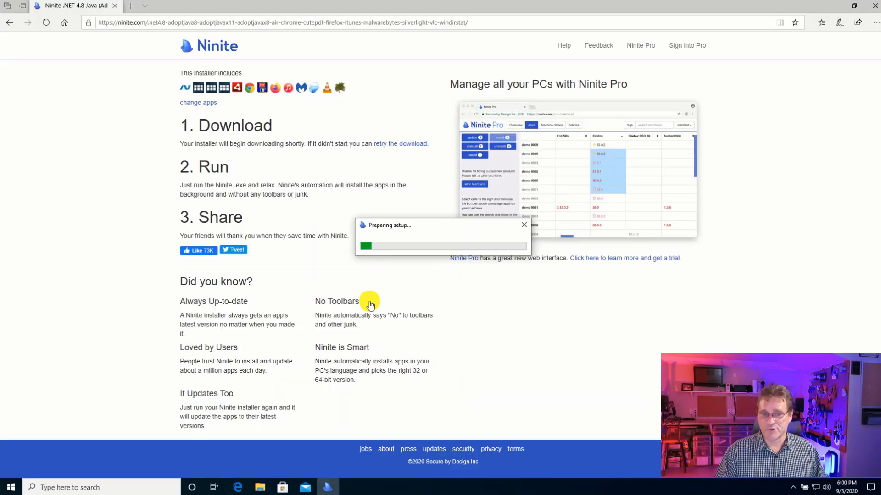
pyautogui.click(874, 8)
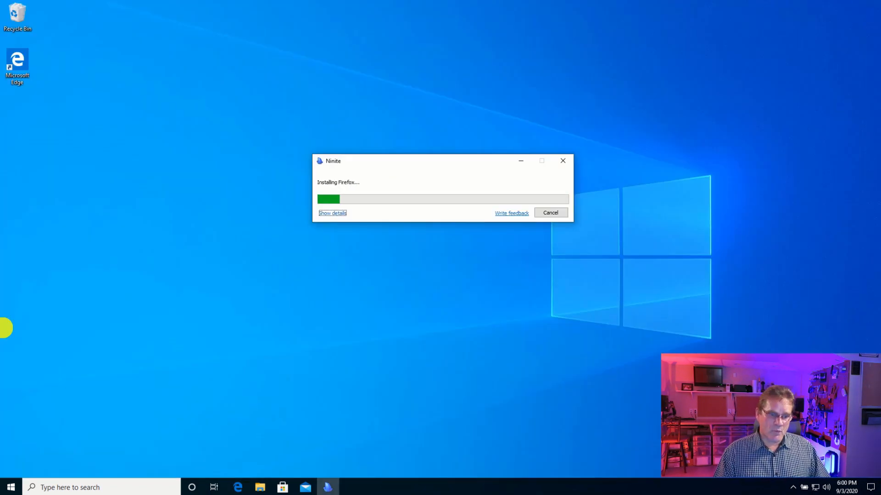
# Find Control Panel through Windows search, pin it to Start and open it.
pyautogui.click(5, 490)
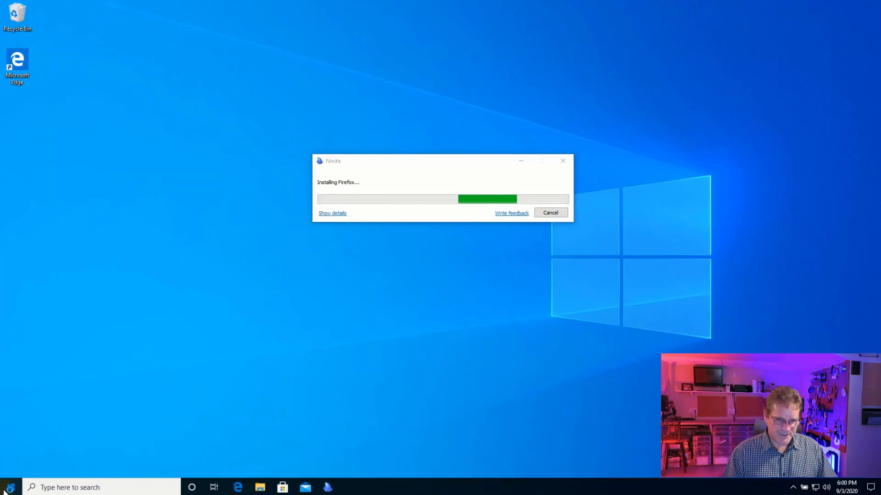
pyautogui.write('comman')
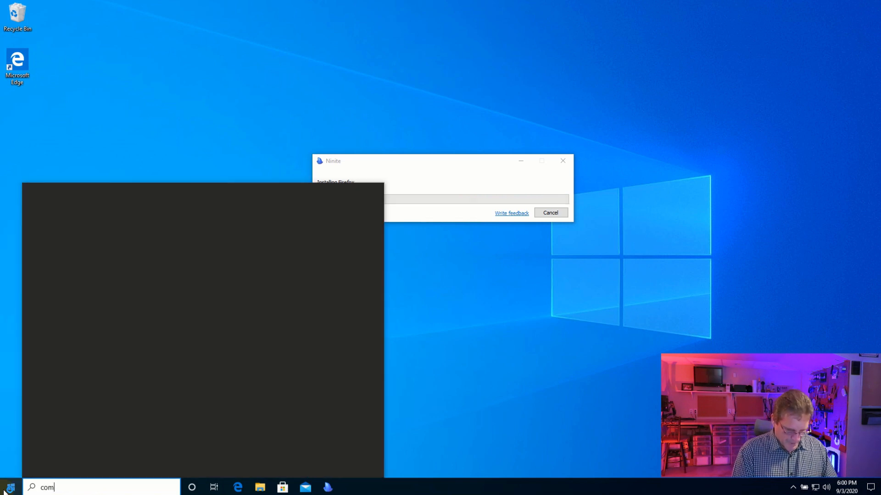
pyautogui.press('BackSpace')
pyautogui.press('BackSpace')
pyautogui.press('BackSpace')
pyautogui.press('BackSpace')
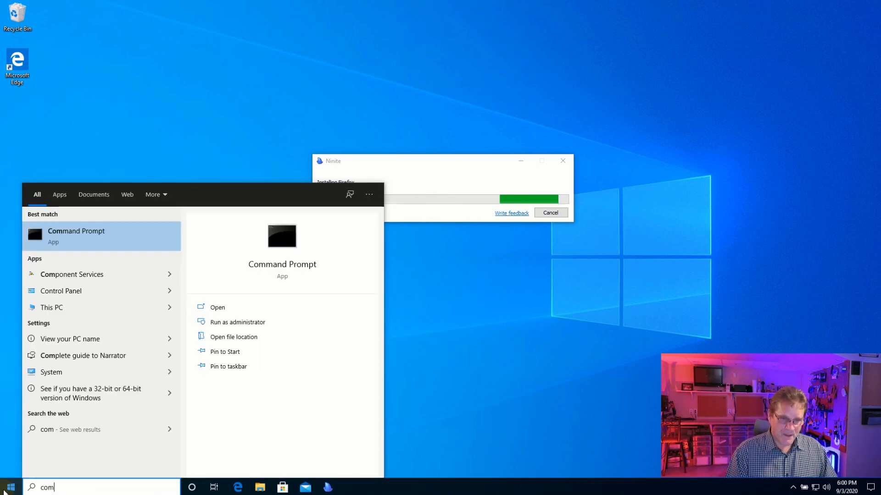
pyautogui.write('ntr')
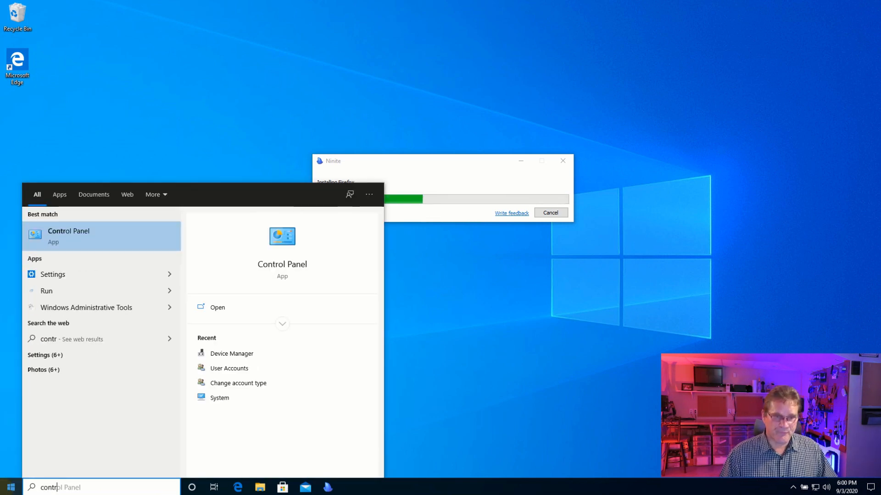
pyautogui.rightClick(89, 235)
pyautogui.click(126, 260)
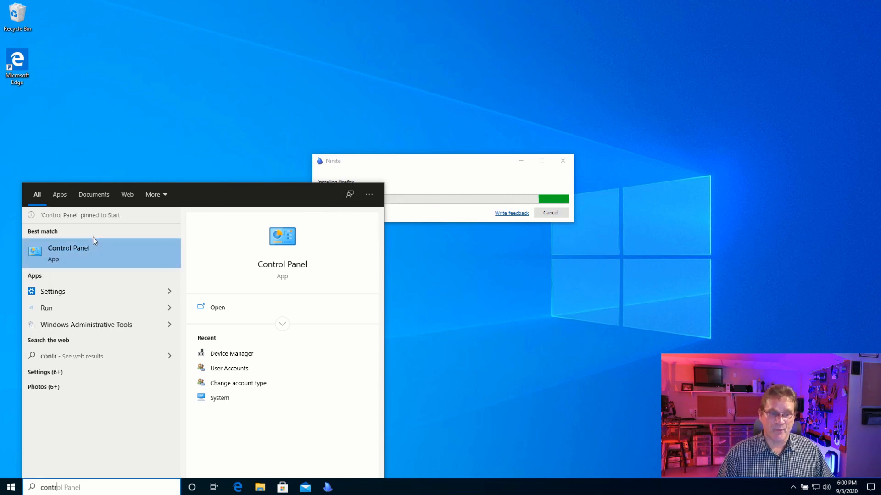
pyautogui.click(52, 253)
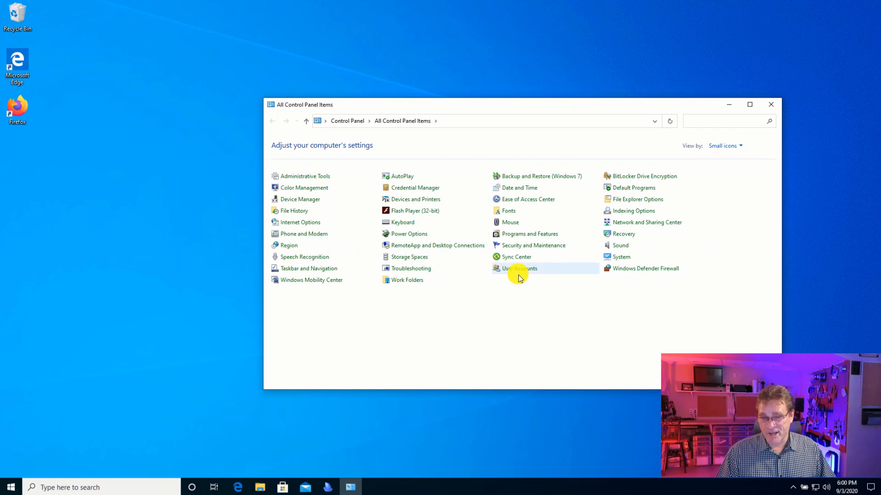
# Switch the Control Panel view to Category and back to Small icons.
pyautogui.click(722, 151)
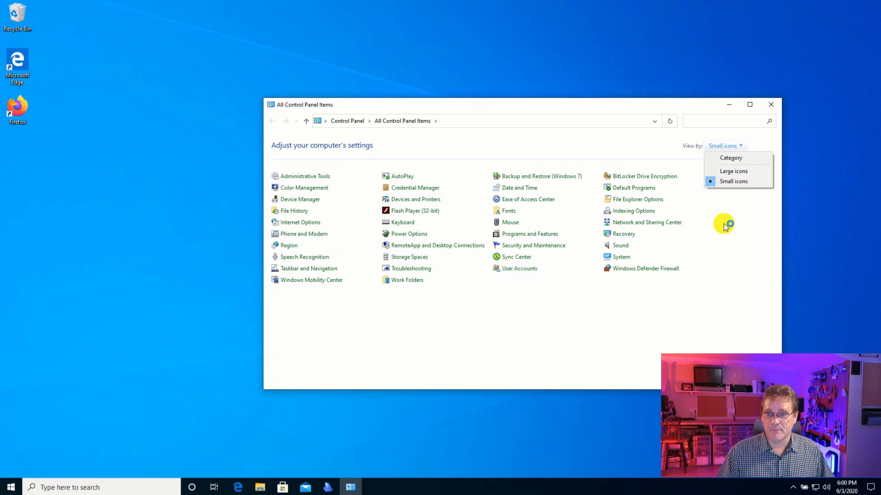
pyautogui.click(729, 161)
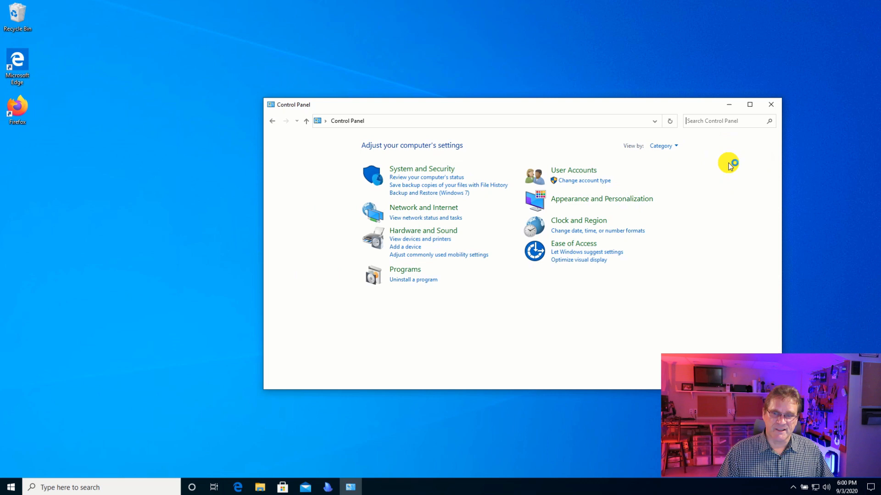
pyautogui.click(664, 147)
pyautogui.click(672, 182)
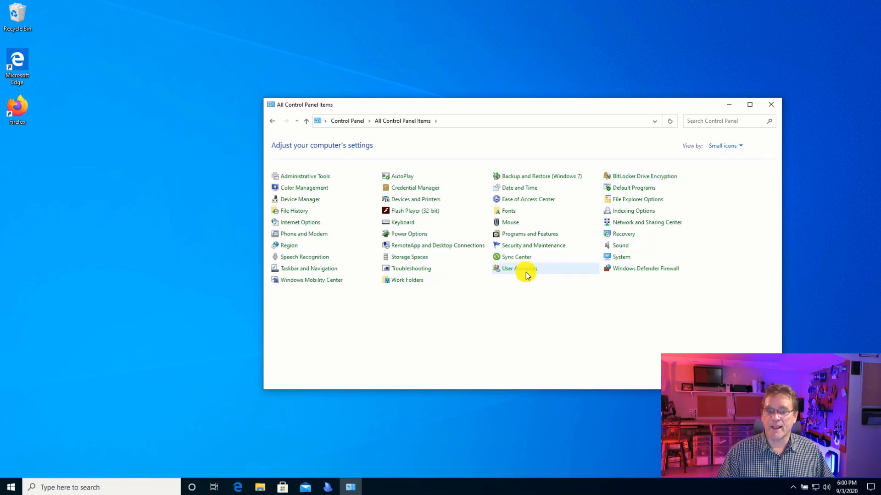
# Set the User Account Control notification level to Never notify in User Accounts, approve the change and close Control Panel.
pyautogui.click(525, 272)
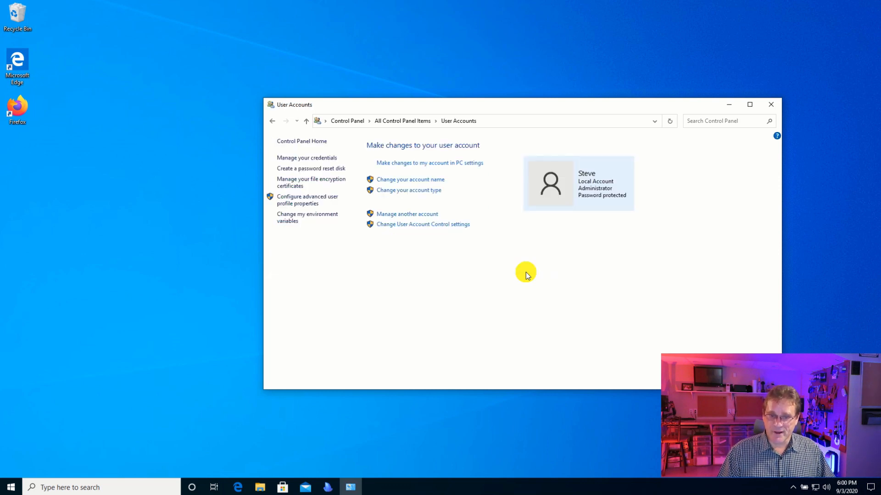
pyautogui.click(418, 227)
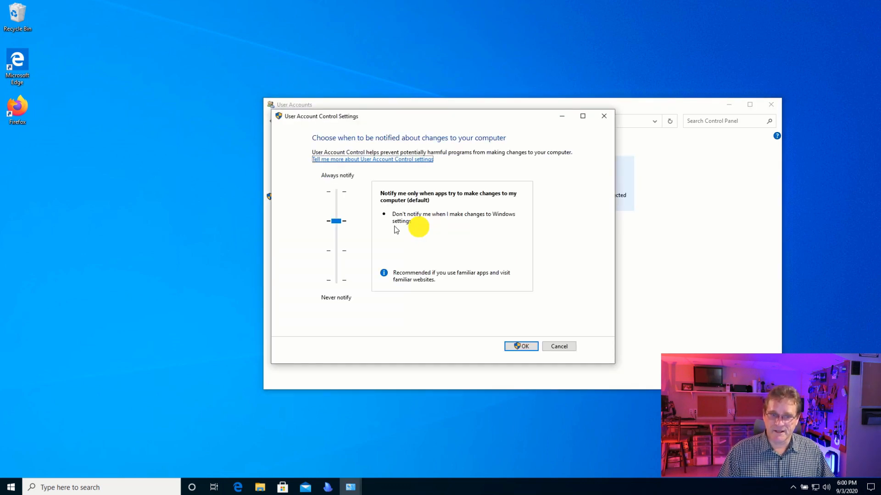
pyautogui.moveTo(336, 221); pyautogui.dragTo(335, 294)
pyautogui.click(521, 345)
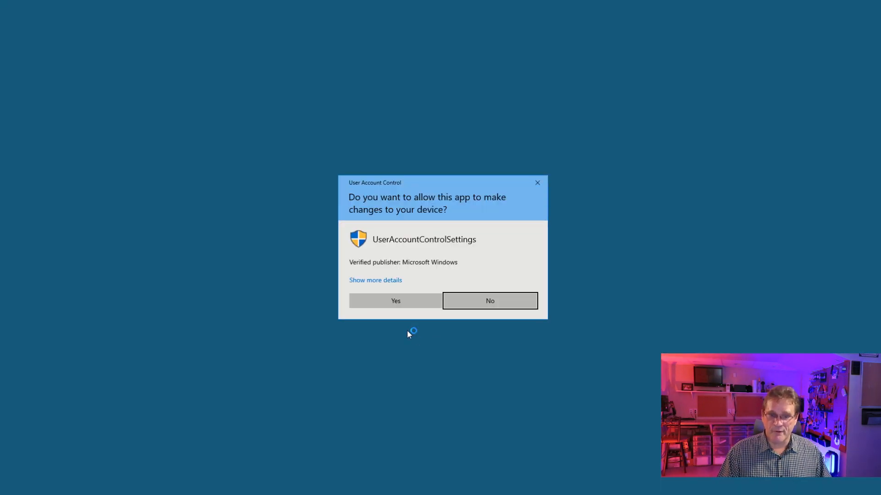
pyautogui.click(408, 301)
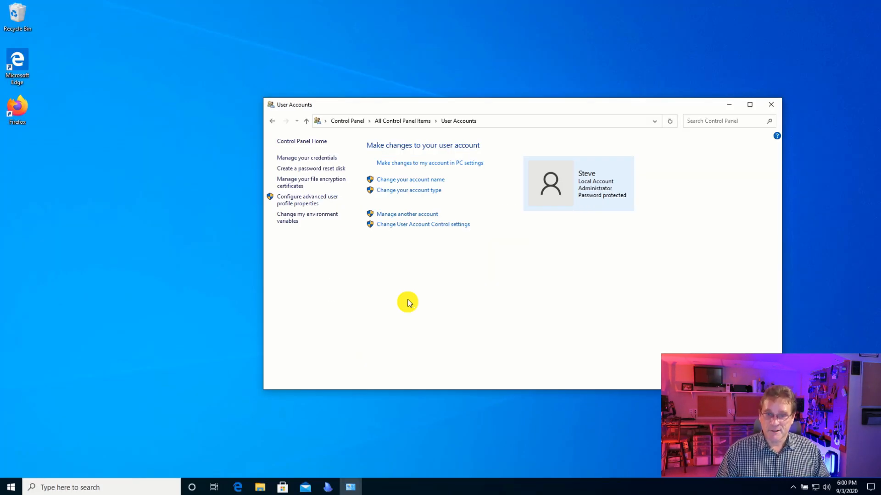
pyautogui.click(769, 107)
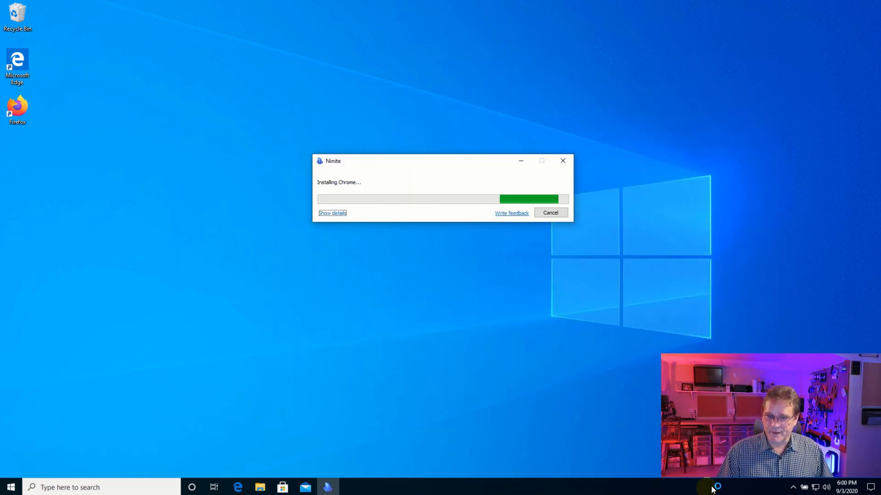
# Change the system time zone to (UTC-08:00) Pacific Time (US & Canada) in the date and time settings.
pyautogui.rightClick(840, 491)
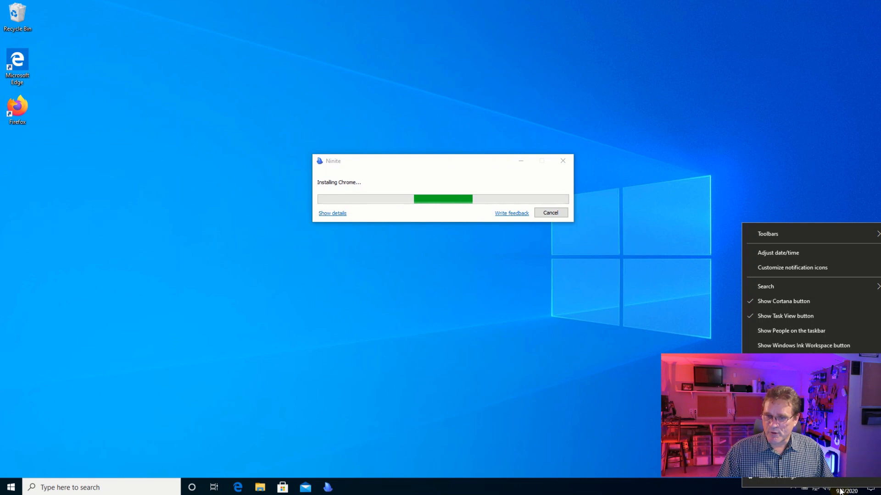
pyautogui.click(783, 253)
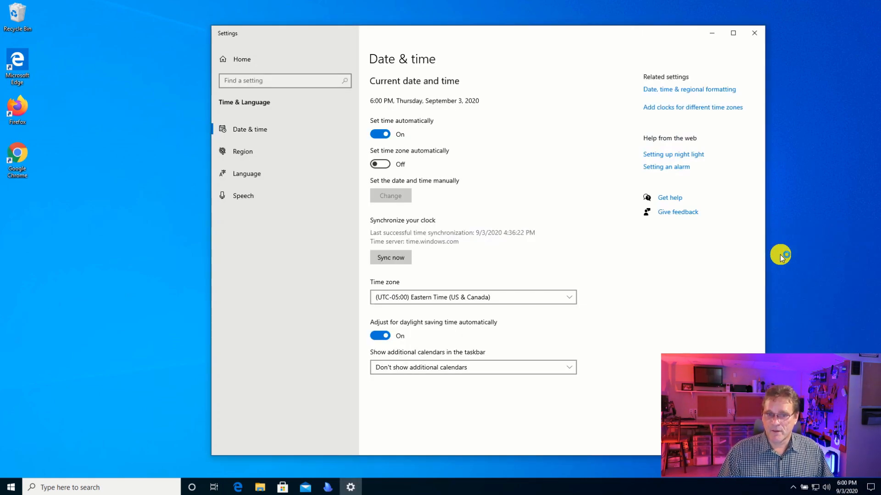
pyautogui.click(480, 297)
pyautogui.scroll(4, 478, 295)
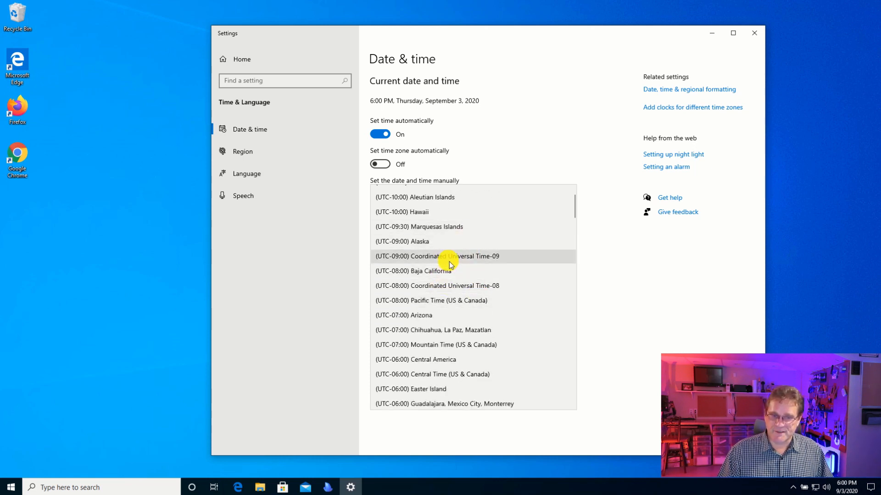
pyautogui.click(461, 301)
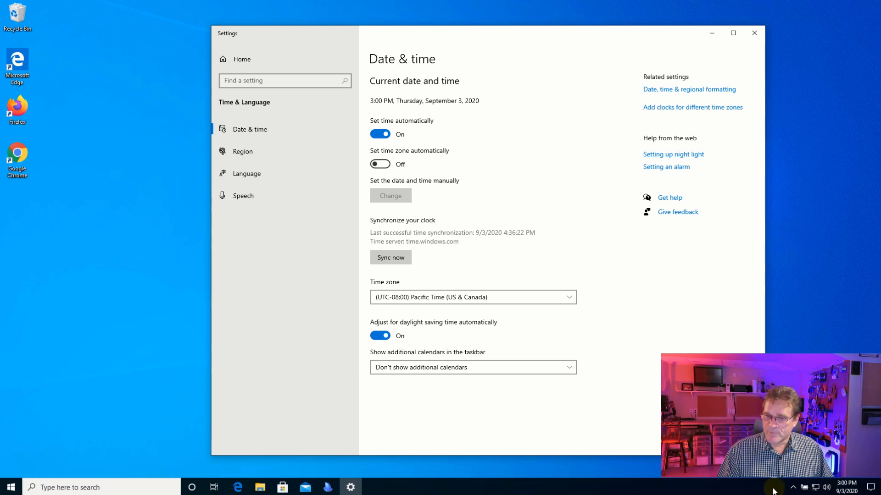
# Open the taskbar settings and turn on the use of small taskbar buttons.
pyautogui.rightClick(563, 493)
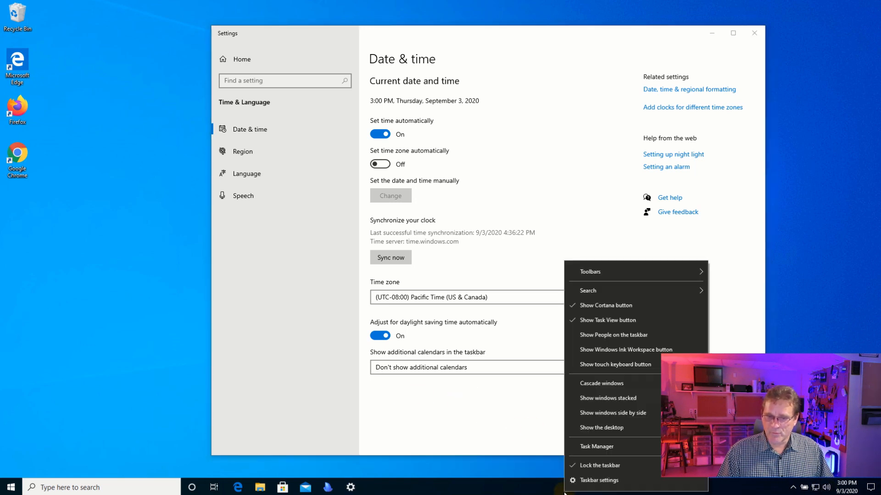
pyautogui.click(581, 480)
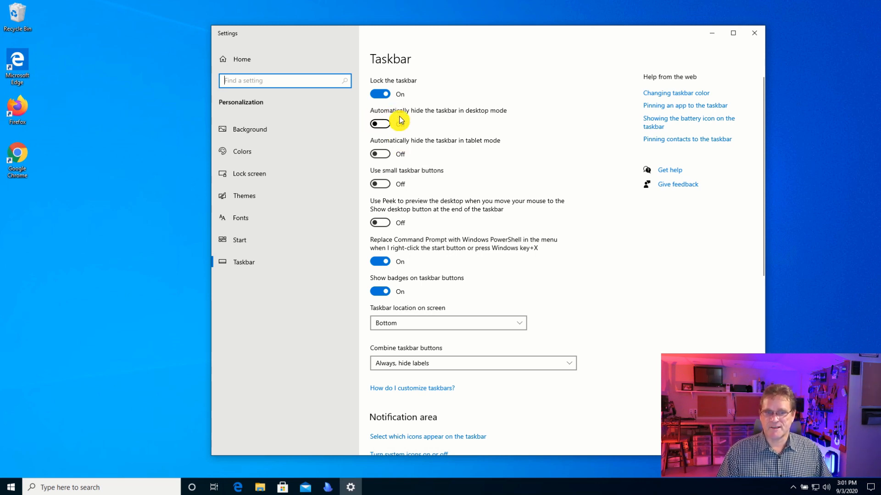
pyautogui.click(380, 184)
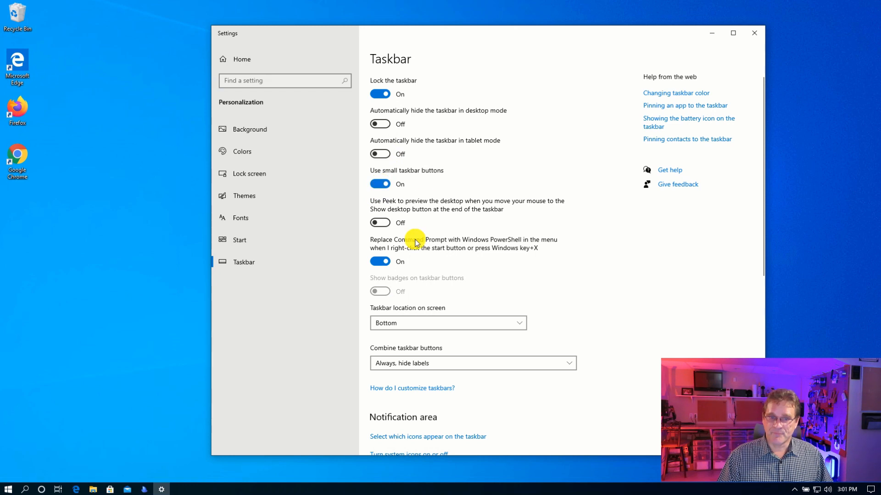
# Turn on Peek desktop preview and turn off replacing Command Prompt with Windows PowerShell in the taskbar settings.
pyautogui.click(383, 224)
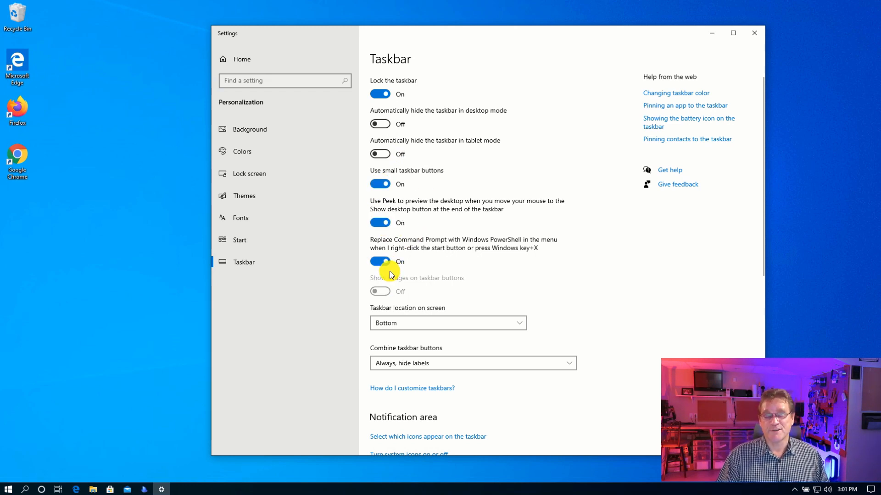
pyautogui.click(389, 268)
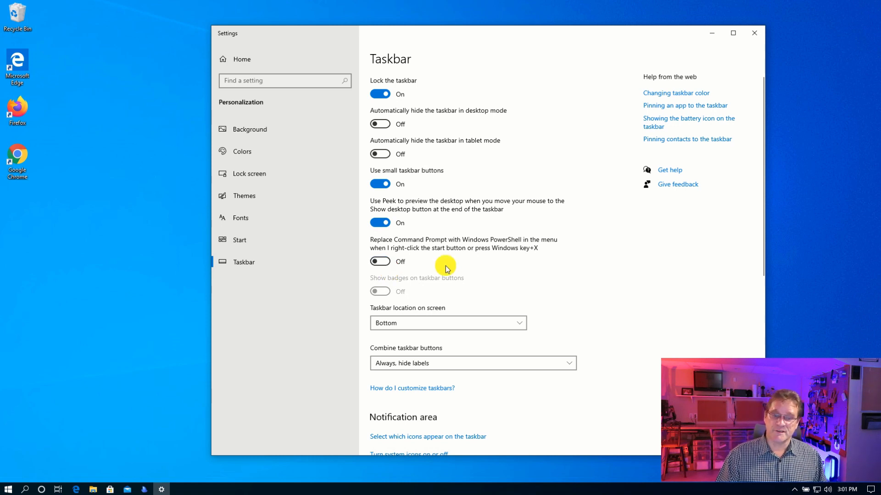
# Set the combining of taskbar buttons to When taskbar is full.
pyautogui.scroll(-3, 445, 266)
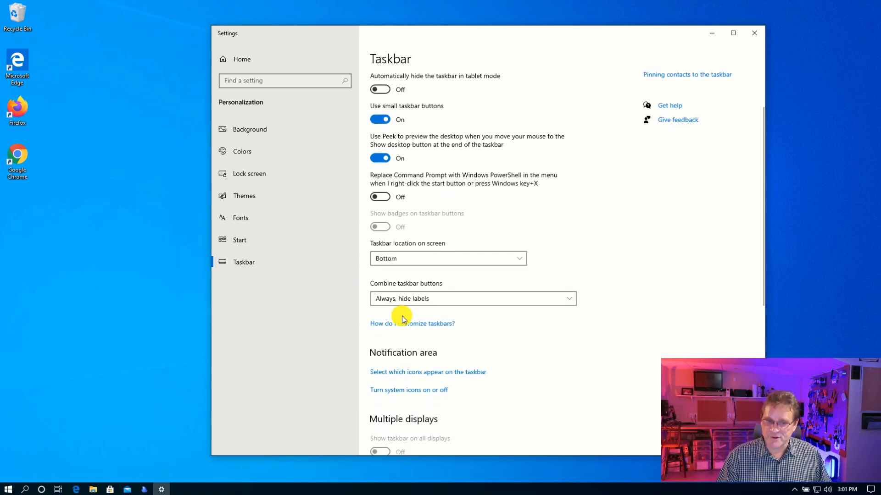
pyautogui.click(439, 301)
pyautogui.click(439, 301)
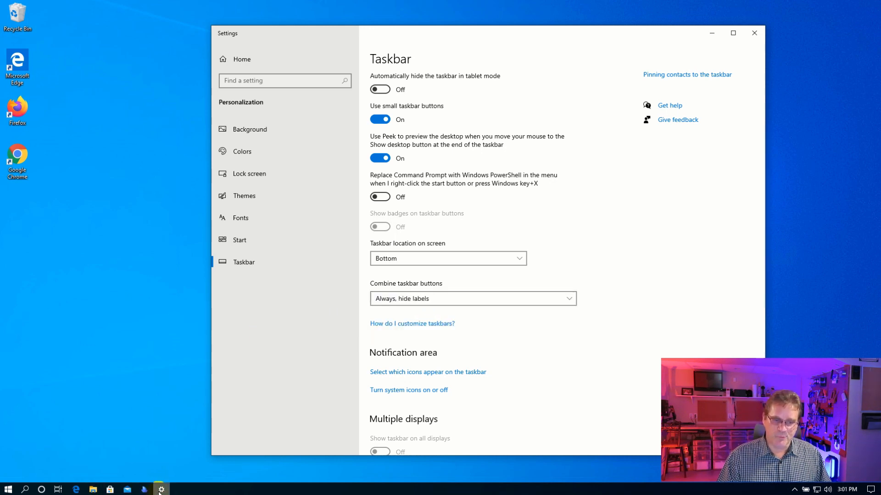
pyautogui.moveTo(161, 492)
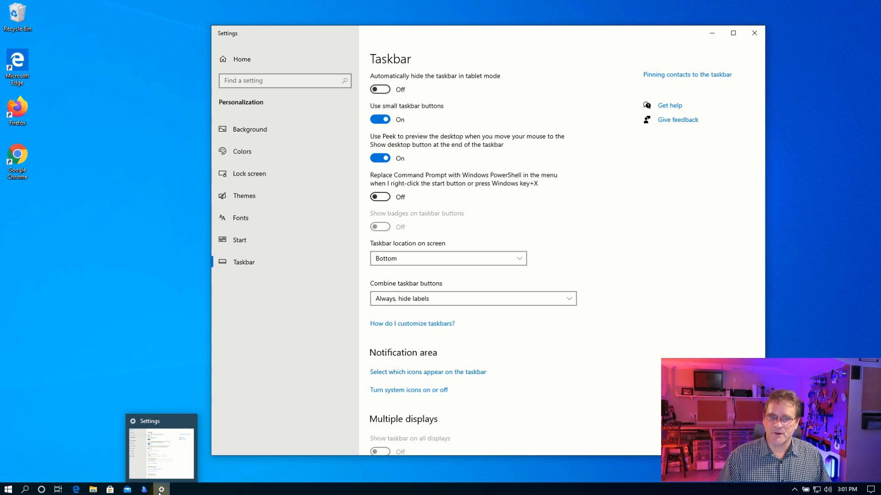
pyautogui.click(419, 298)
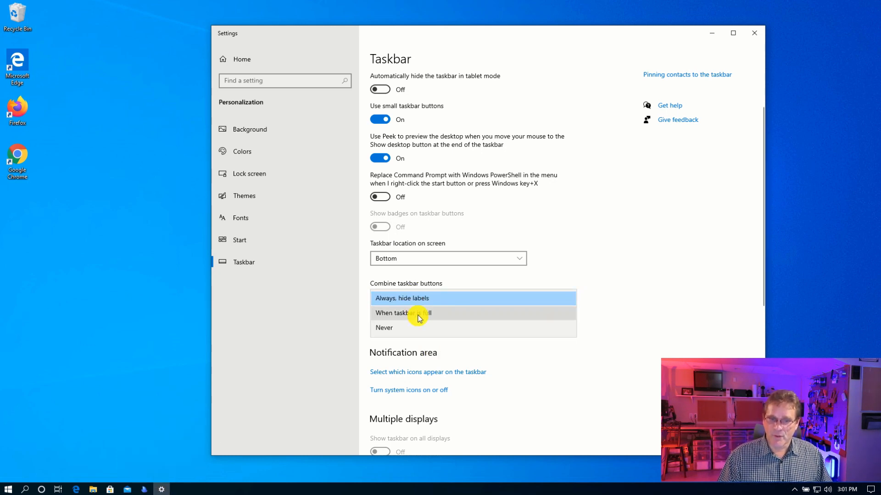
pyautogui.click(419, 316)
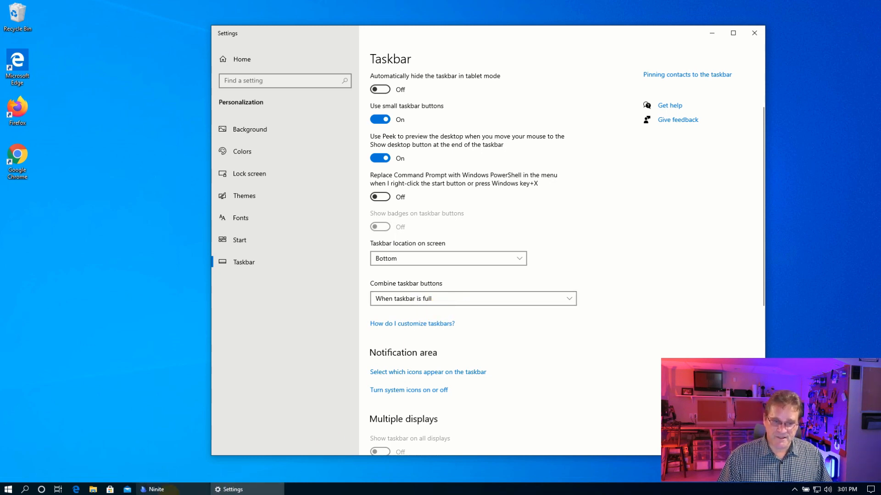
# Turn off the Power, Network and Volume icons in the notification area and return to the taskbar settings.
pyautogui.scroll(-3, 420, 312)
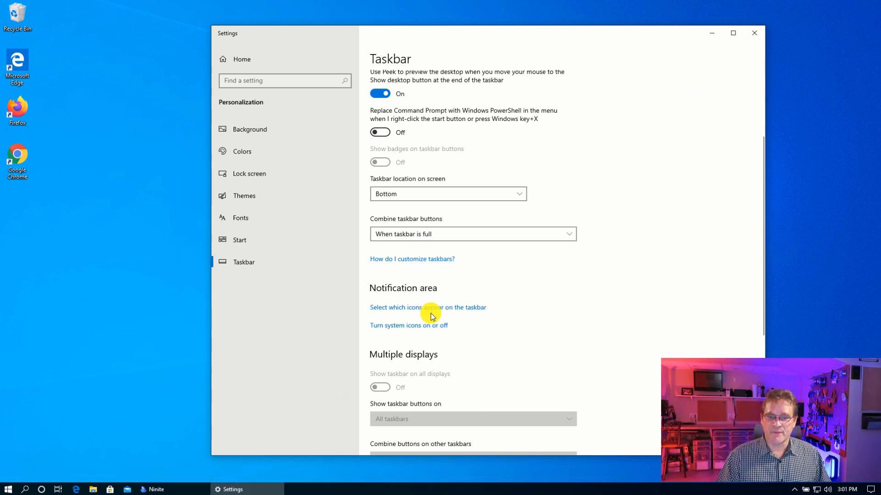
pyautogui.click(431, 312)
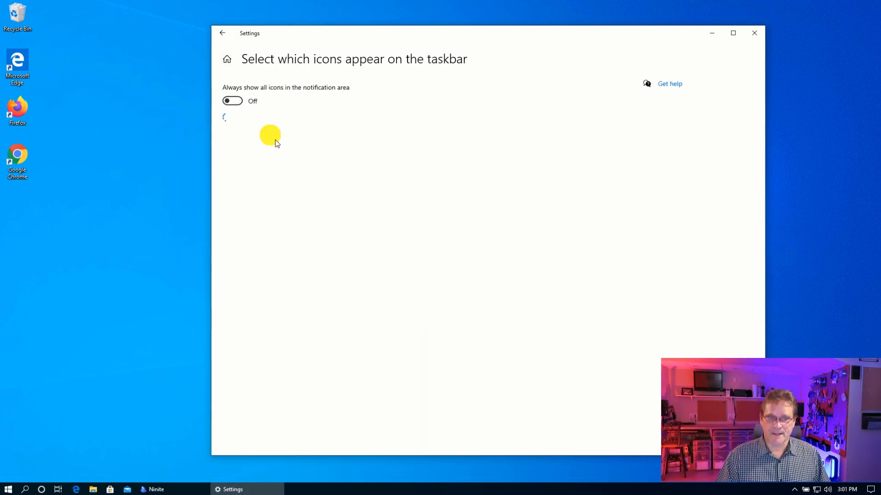
pyautogui.click(368, 118)
pyautogui.click(368, 146)
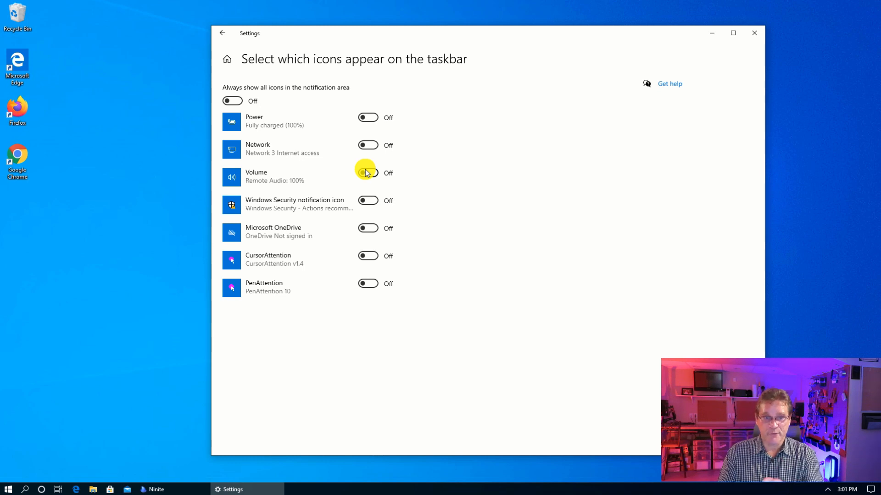
pyautogui.click(220, 35)
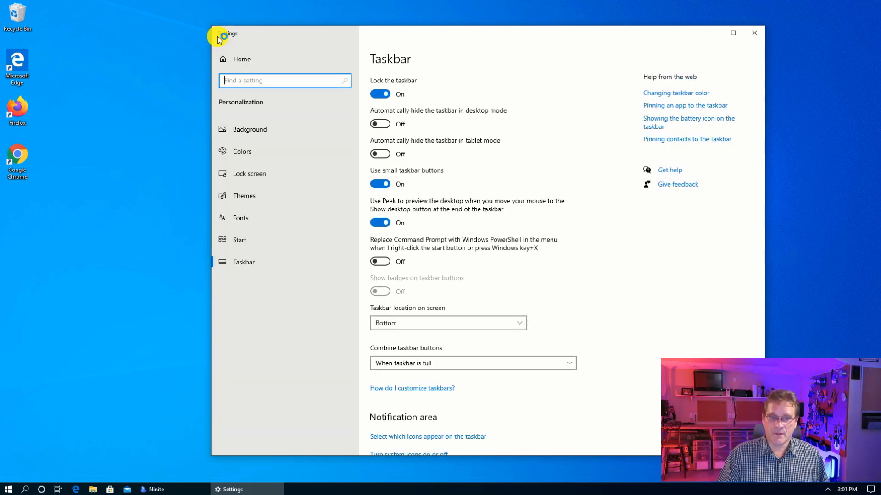
# In the Start settings, turn off recently added apps, occasional suggestions and recently opened items in Jump Lists.
pyautogui.click(241, 246)
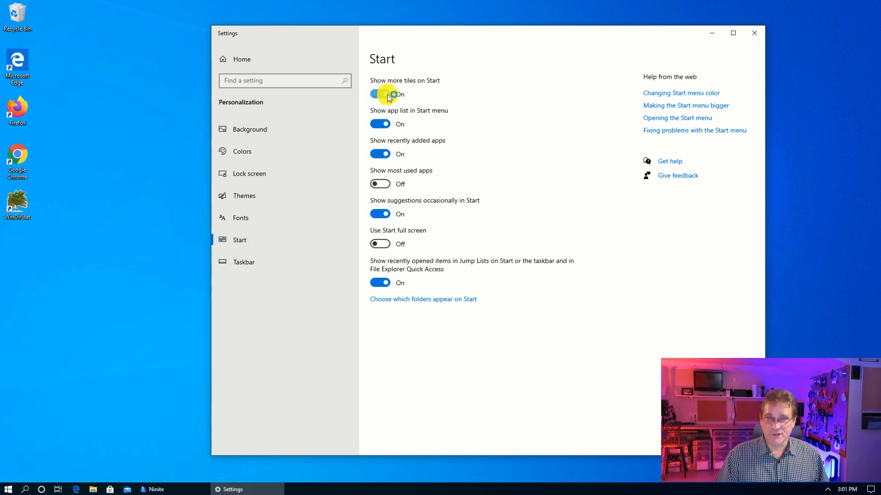
pyautogui.click(10, 489)
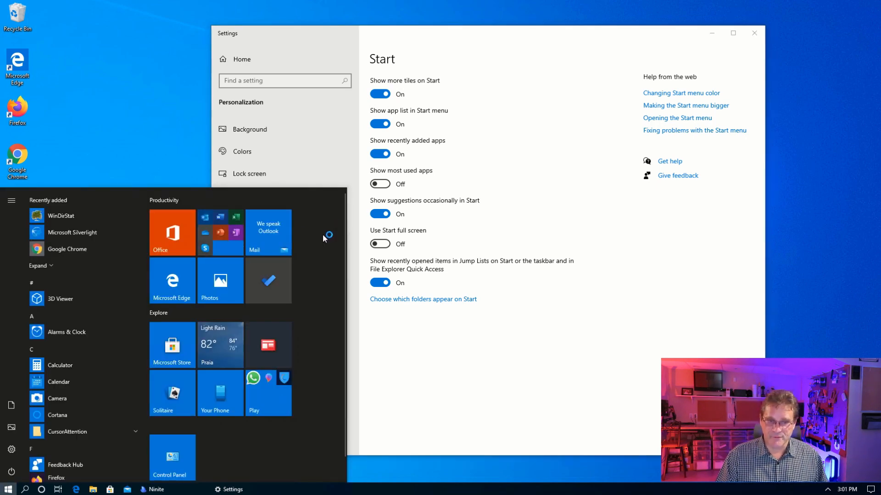
pyautogui.click(400, 163)
pyautogui.click(382, 156)
pyautogui.click(393, 189)
pyautogui.click(380, 214)
pyautogui.click(381, 283)
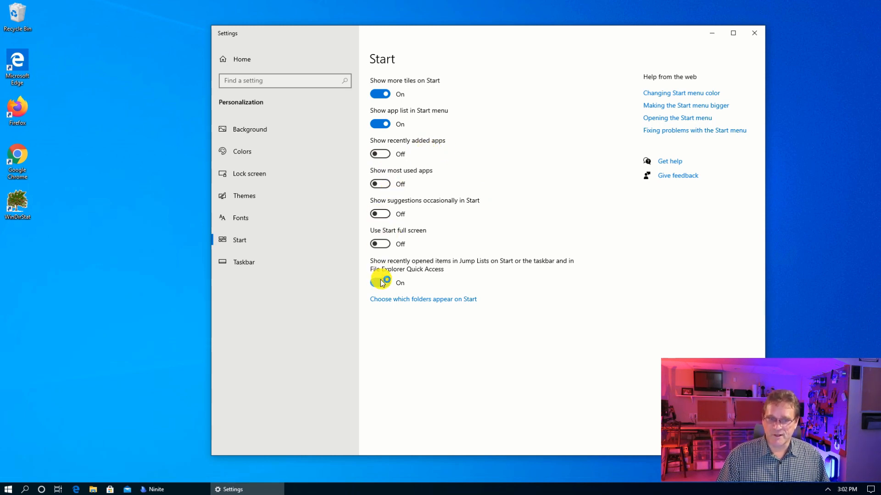
pyautogui.click(391, 112)
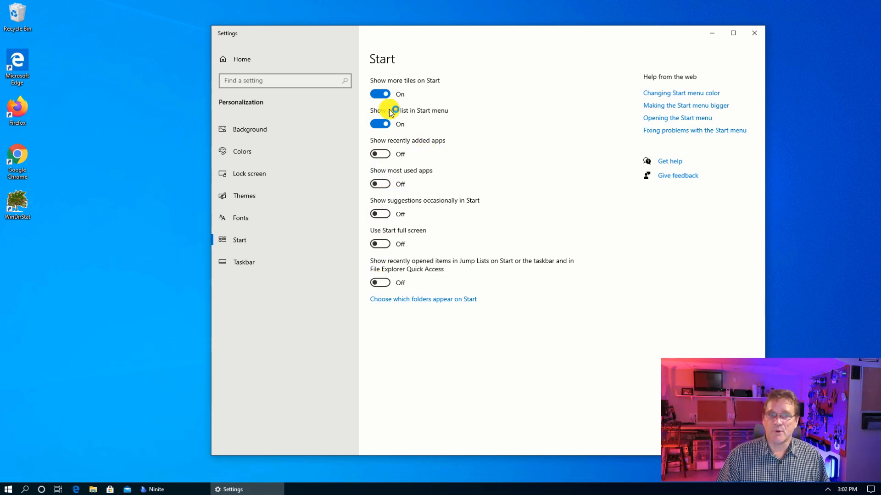
# Add the Computer and User's Files icons to the desktop through the desktop icon settings in Themes.
pyautogui.click(260, 202)
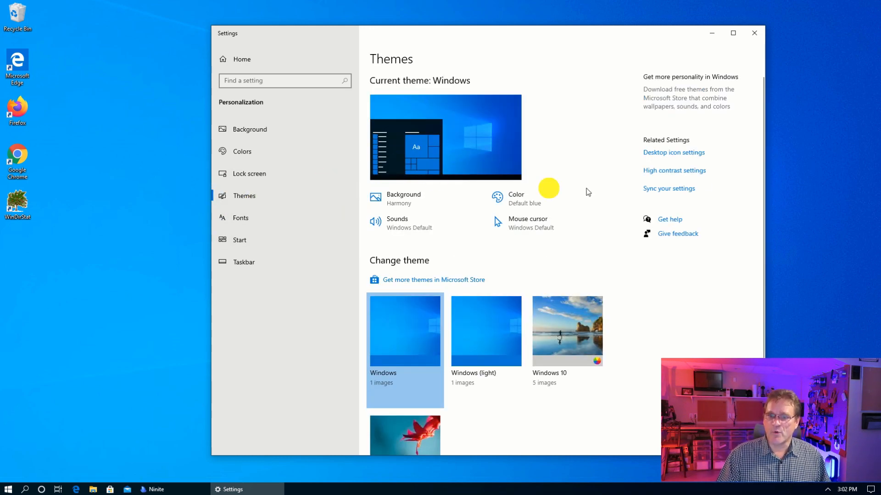
pyautogui.click(688, 157)
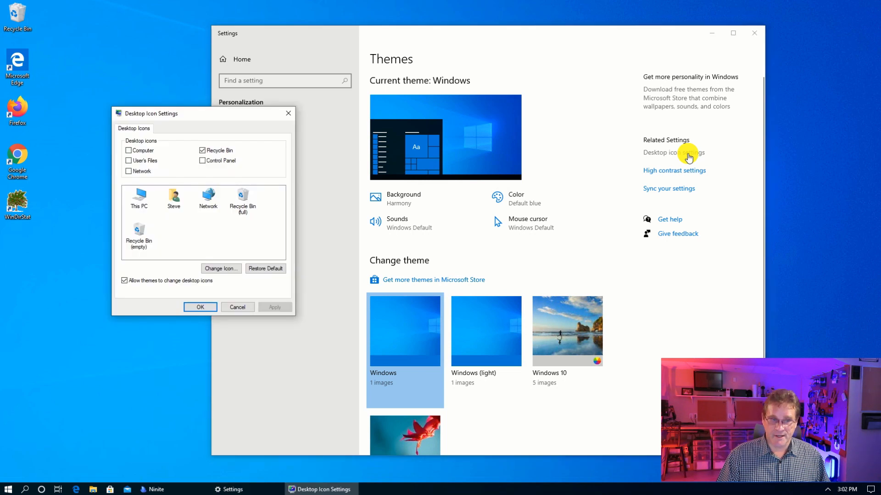
pyautogui.click(138, 163)
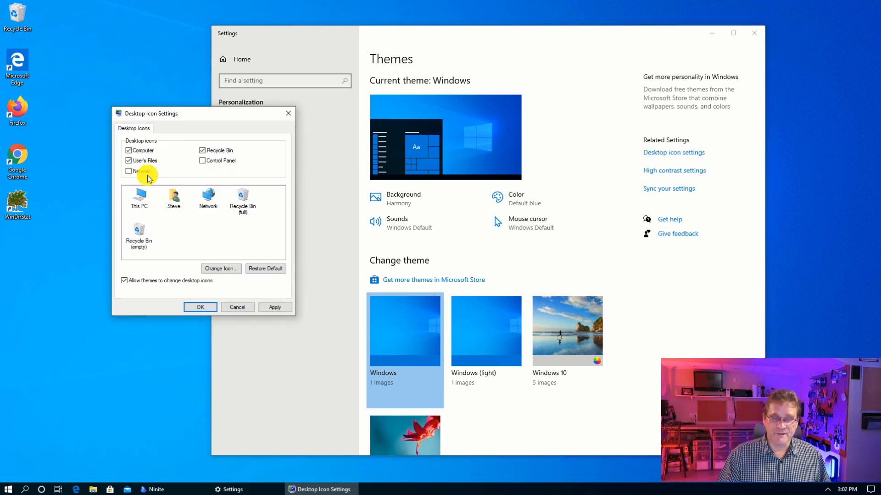
pyautogui.click(207, 308)
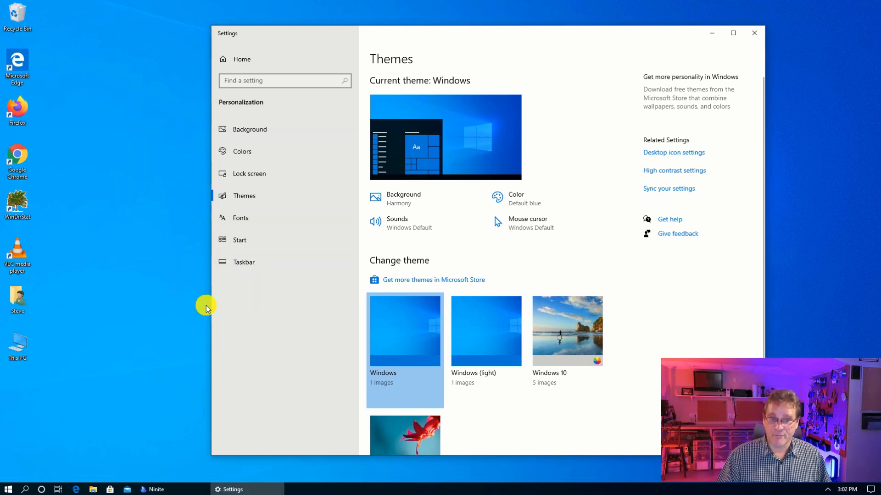
# Open the Colors settings and try the Dark, Custom and Light color choices in turn.
pyautogui.click(244, 155)
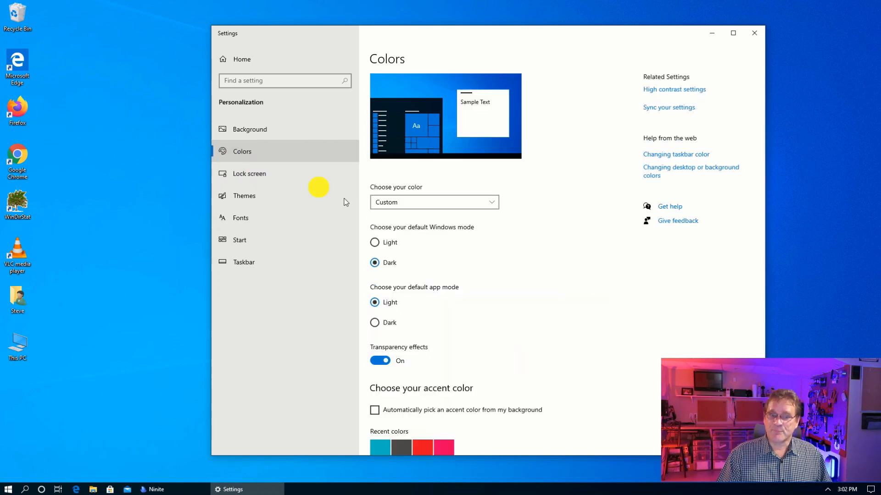
pyautogui.click(399, 209)
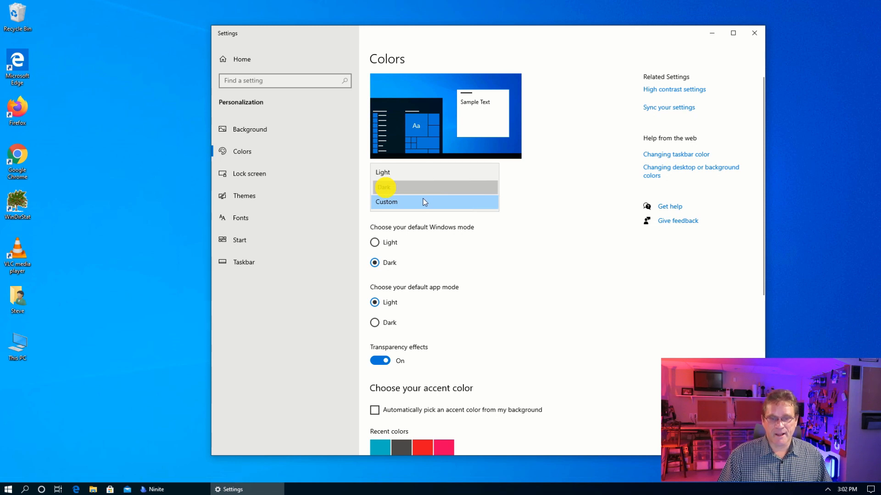
pyautogui.click(410, 189)
pyautogui.click(403, 204)
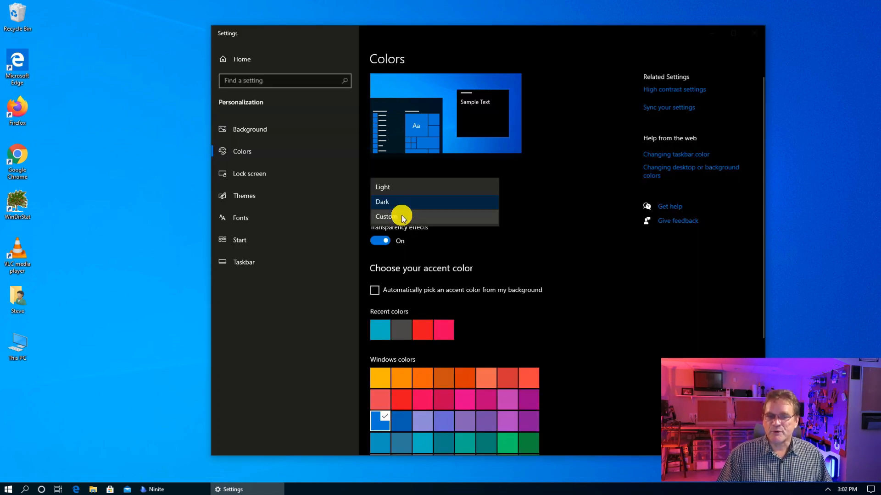
pyautogui.click(392, 217)
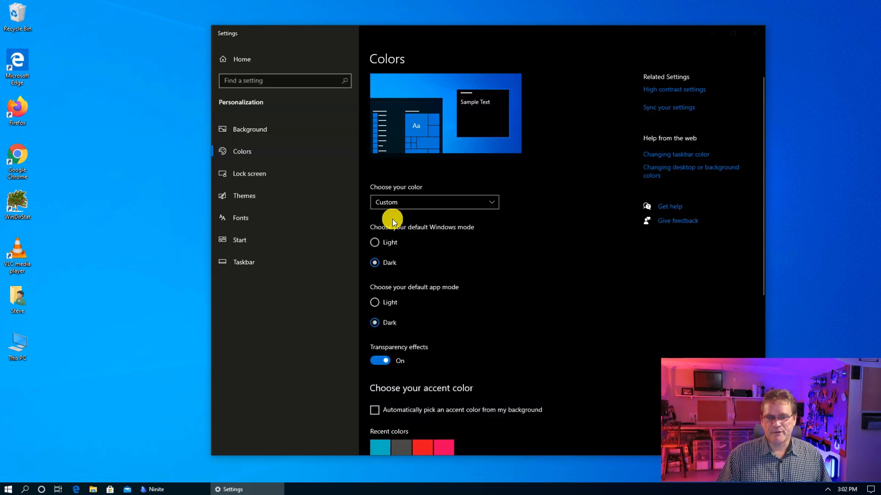
pyautogui.click(399, 210)
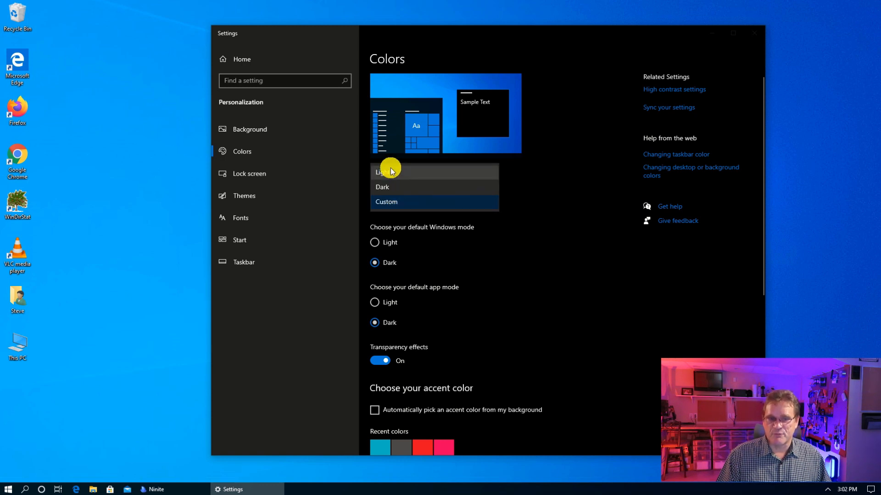
pyautogui.click(397, 181)
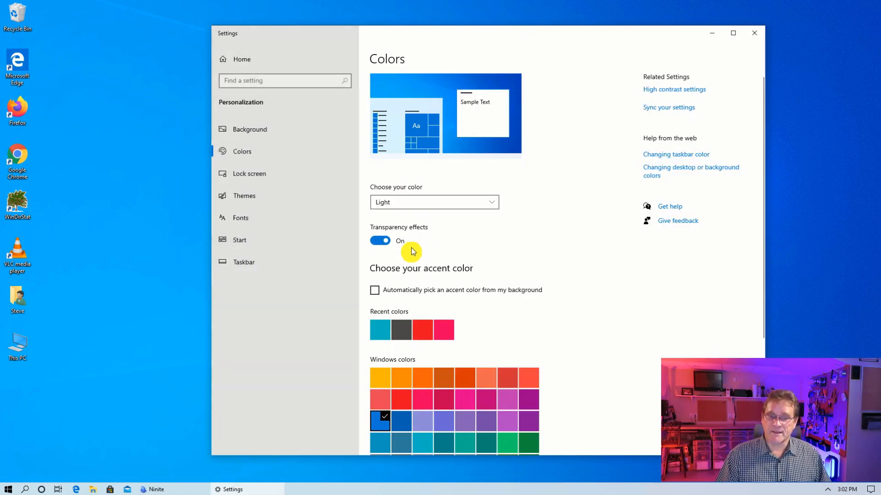
# Set the color choice to Custom with Dark as the default Windows mode.
pyautogui.click(397, 202)
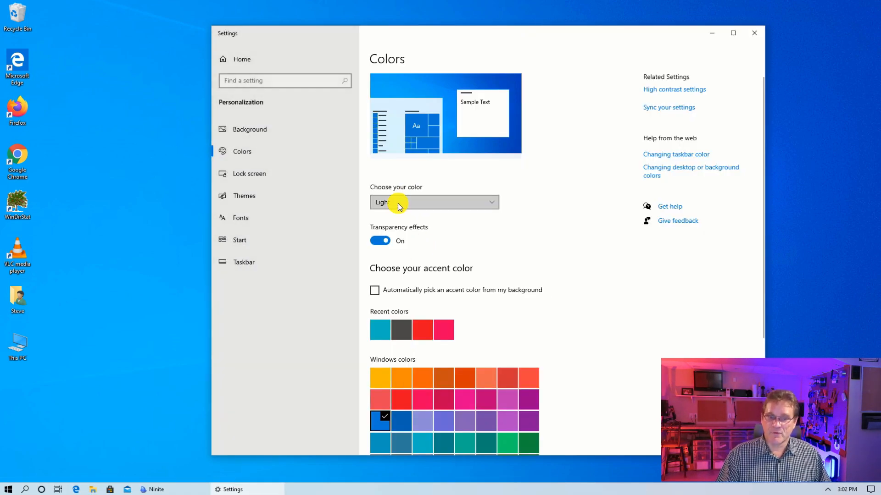
pyautogui.click(397, 231)
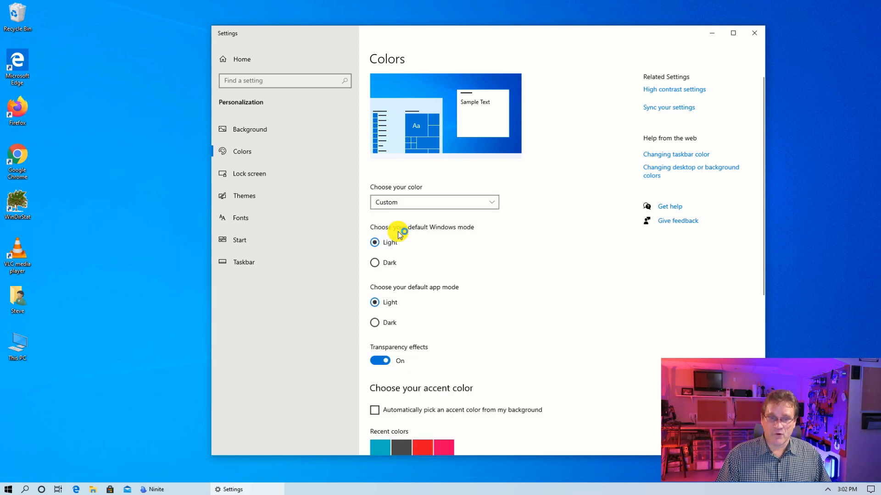
pyautogui.click(375, 264)
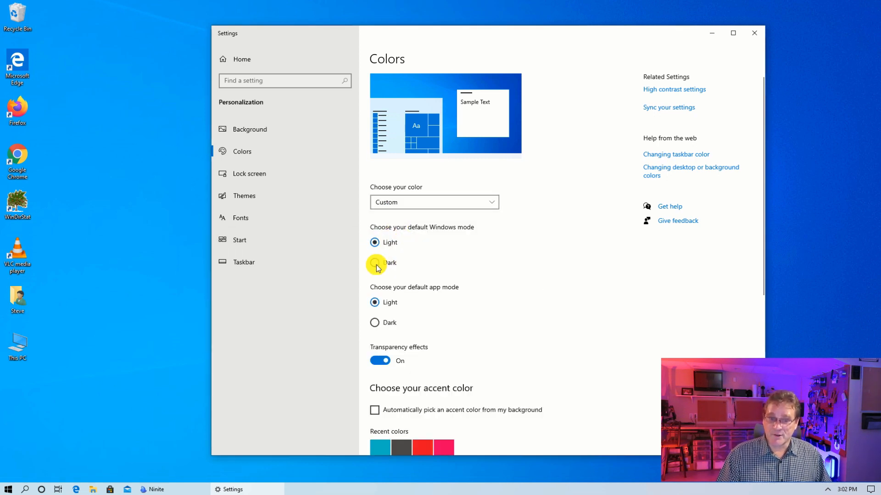
# Show the accent color on title bars, window borders, Start, taskbar and action center, and close Settings.
pyautogui.scroll(-3, 413, 238)
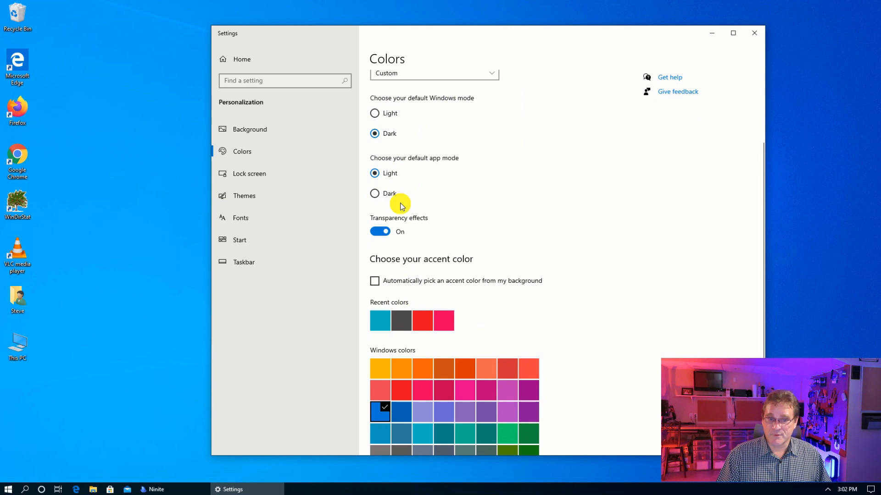
pyautogui.scroll(-3, 395, 271)
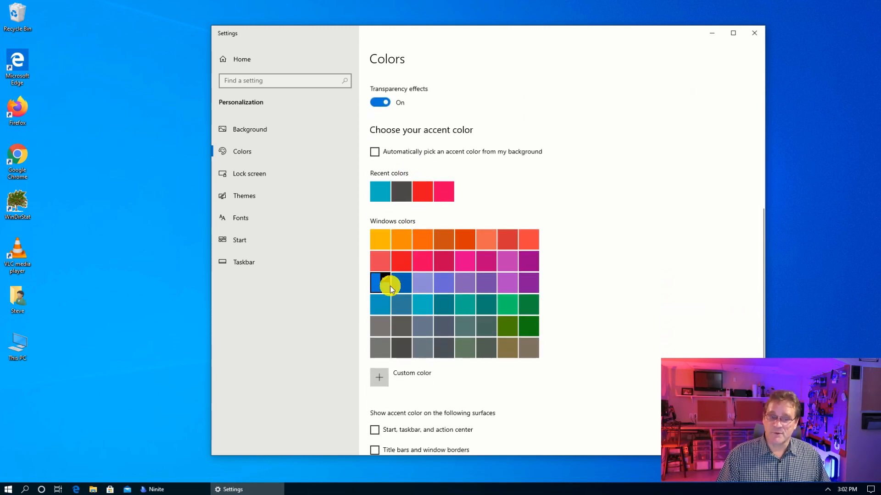
pyautogui.scroll(-1, 390, 284)
pyautogui.click(375, 408)
pyautogui.click(375, 388)
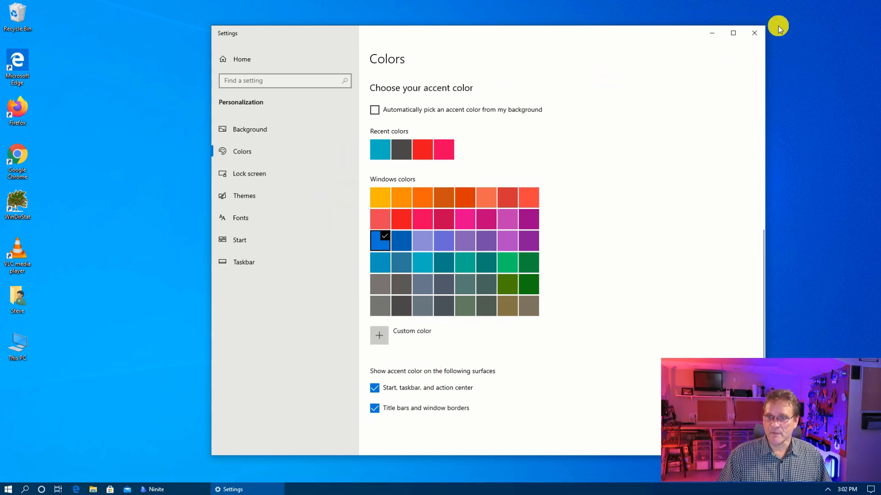
pyautogui.click(754, 37)
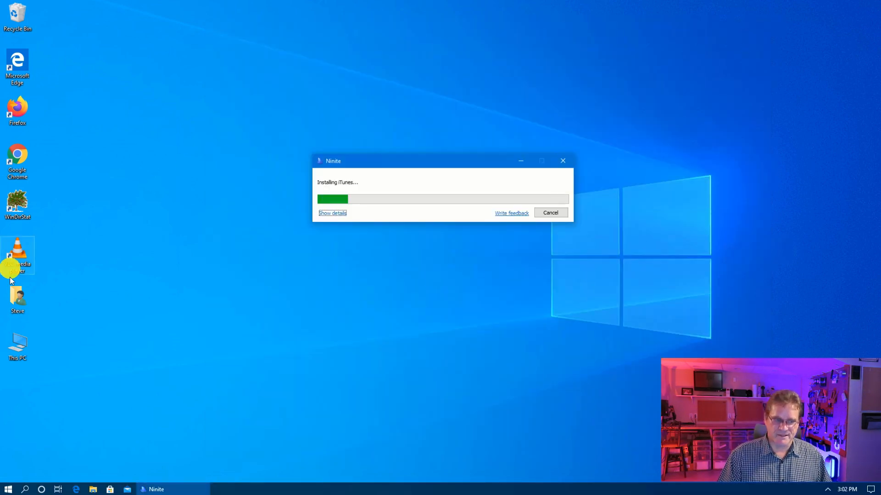
# Pin This PC from the desktop to Start.
pyautogui.rightClick(22, 354)
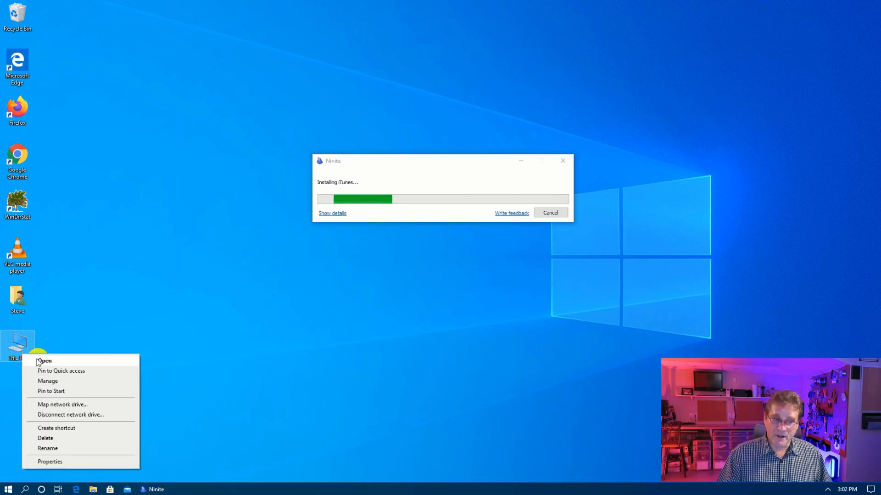
pyautogui.click(51, 393)
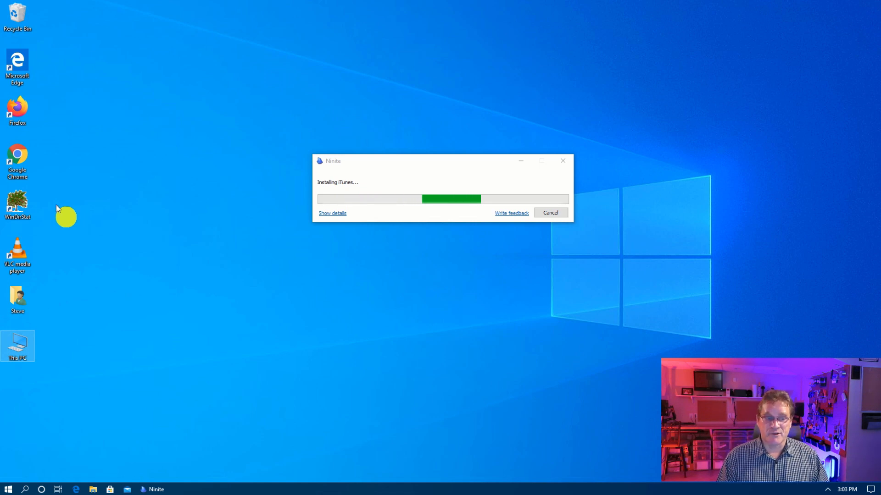
# Delete the Microsoft Edge, Firefox, Google Chrome, WinDirStat and VLC media player shortcuts from the desktop.
pyautogui.moveTo(57, 270); pyautogui.dragTo(18, 27)
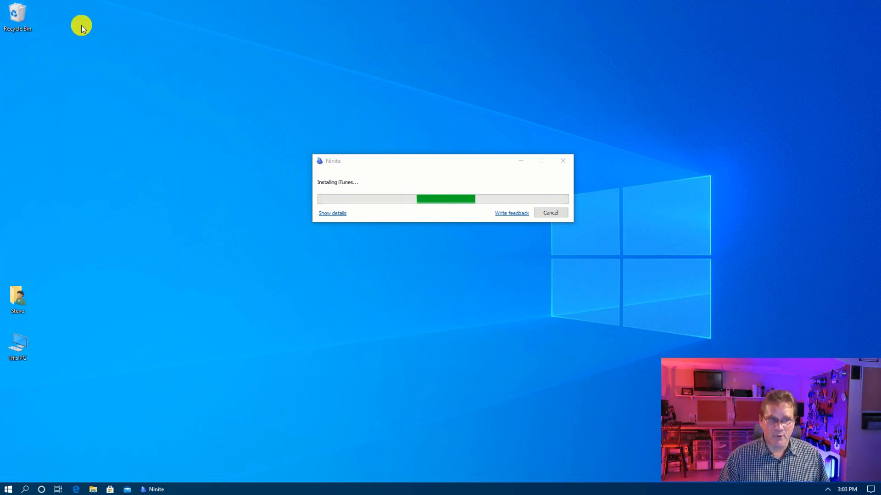
# Set the desktop to small icons and turn on automatic icon arrangement.
pyautogui.rightClick(87, 60)
pyautogui.moveTo(142, 66)
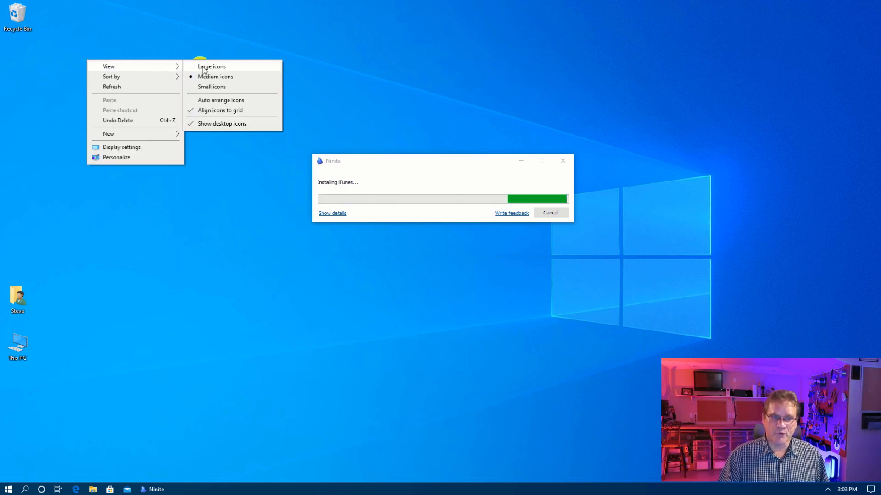
pyautogui.click(221, 87)
pyautogui.rightClick(168, 43)
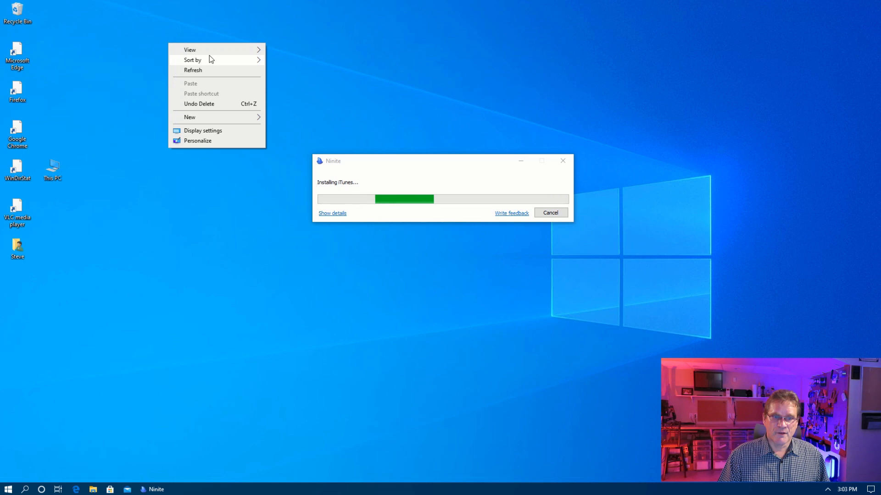
pyautogui.moveTo(213, 49)
pyautogui.click(321, 84)
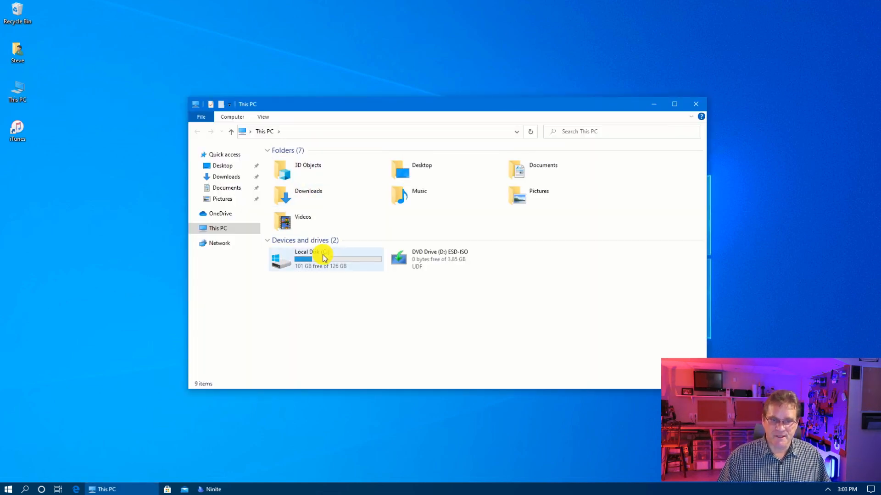
# Rename the Local Disk (C:) drive to System.
pyautogui.click(316, 253)
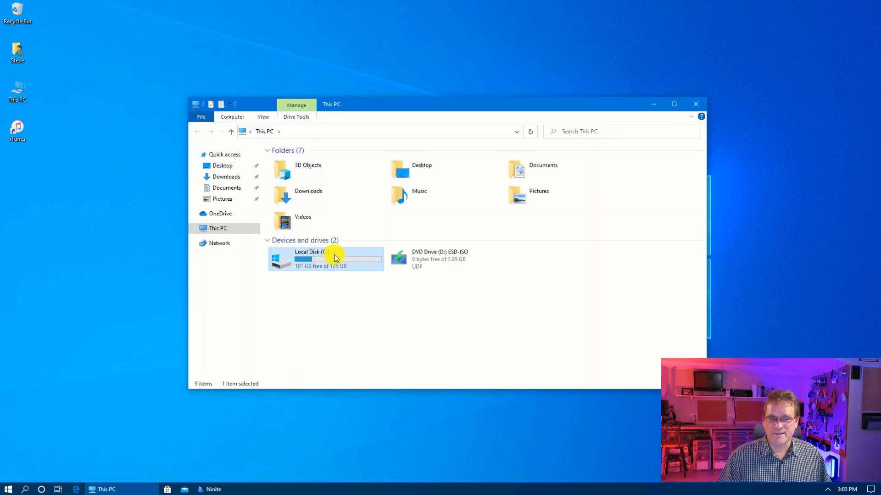
pyautogui.press('F2')
pyautogui.write('Ayatem')
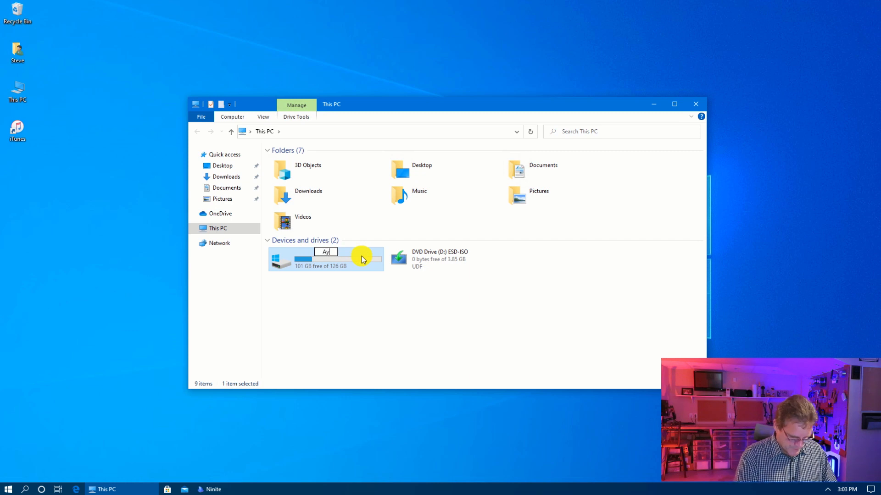
pyautogui.press('BackSpace')
pyautogui.press('BackSpace')
pyautogui.press('BackSpace')
pyautogui.press('BackSpace')
pyautogui.press('BackSpace')
pyautogui.press('BackSpace')
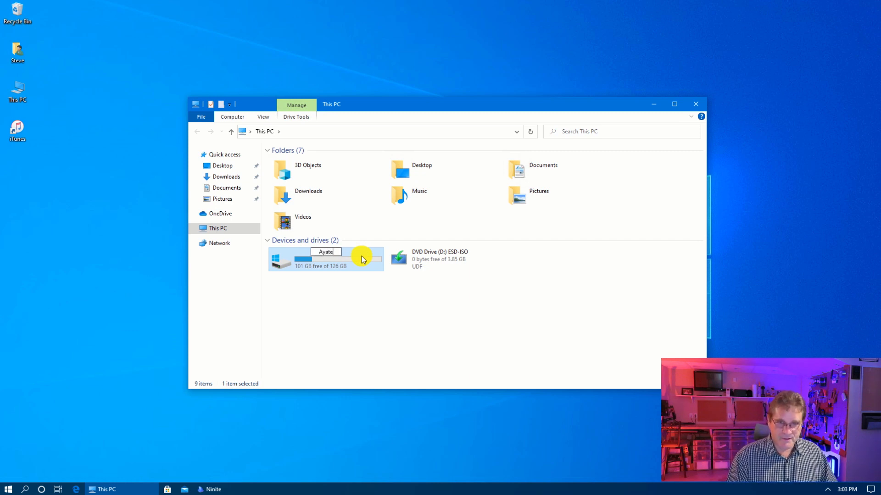
pyautogui.write('System')
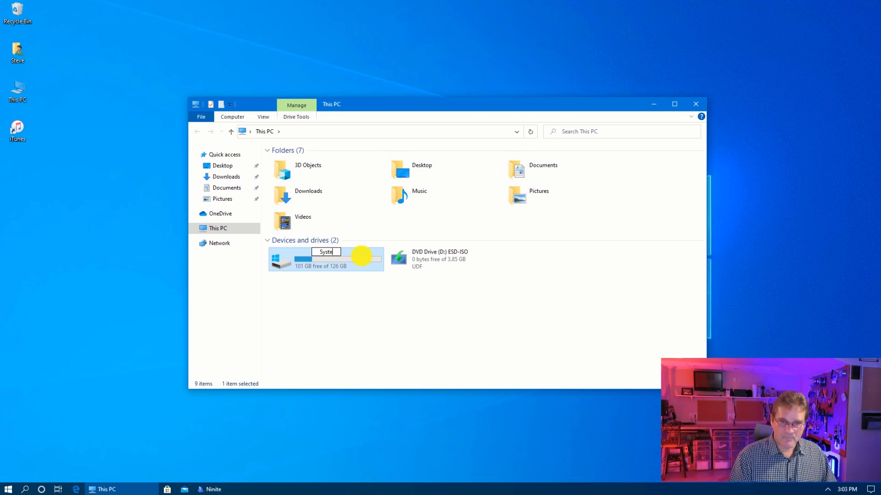
pyautogui.press('Return')
pyautogui.press('Return')
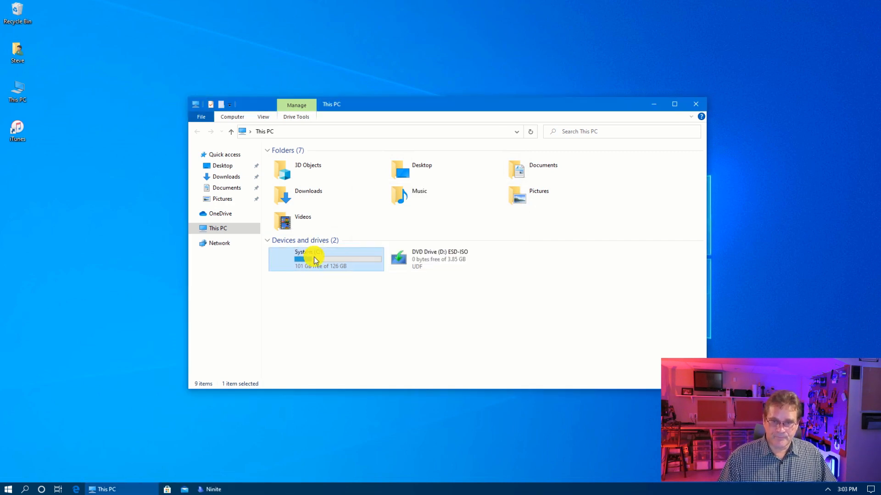
# Open the C: drive and its Folder Options, and set File Explorer to open to This PC.
pyautogui.doubleClick(314, 261)
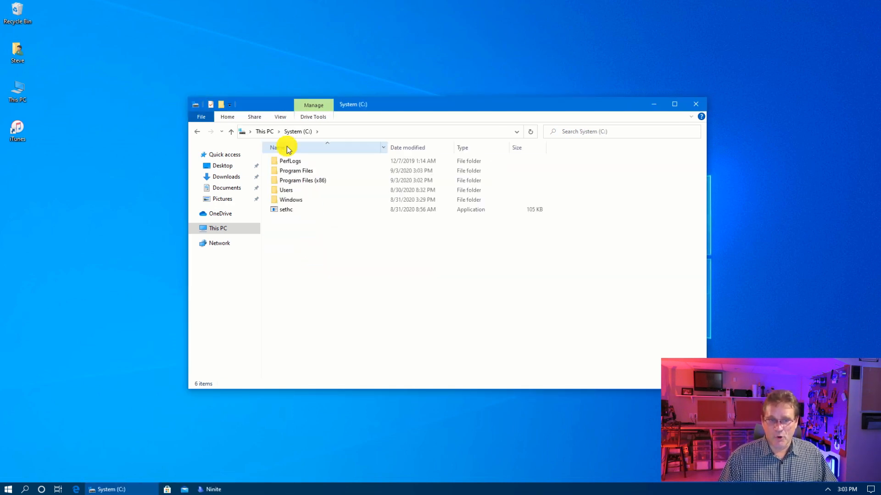
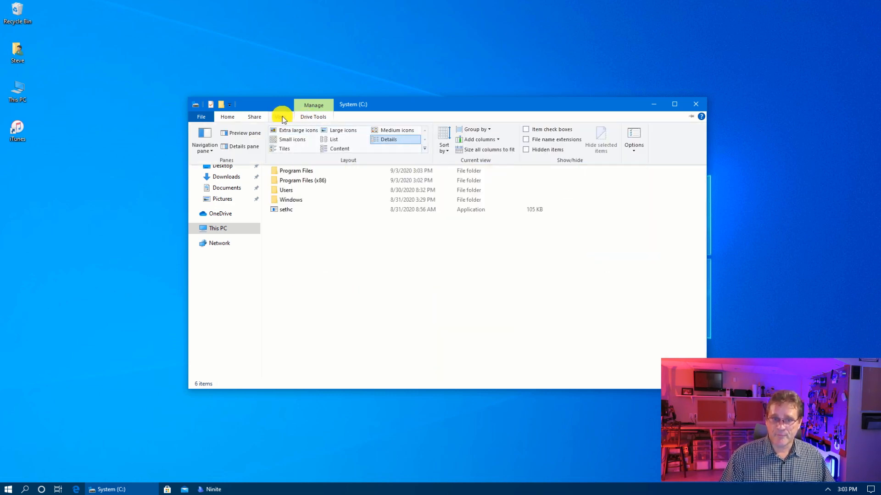
pyautogui.click(635, 151)
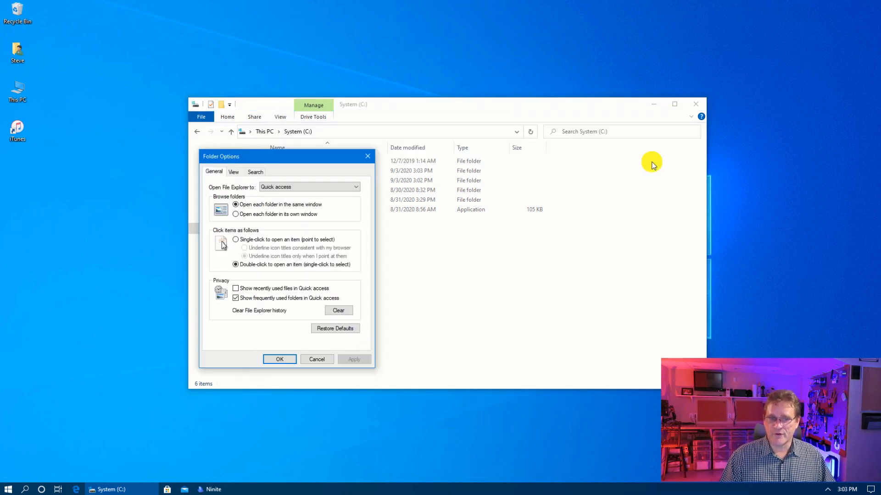
pyautogui.click(282, 183)
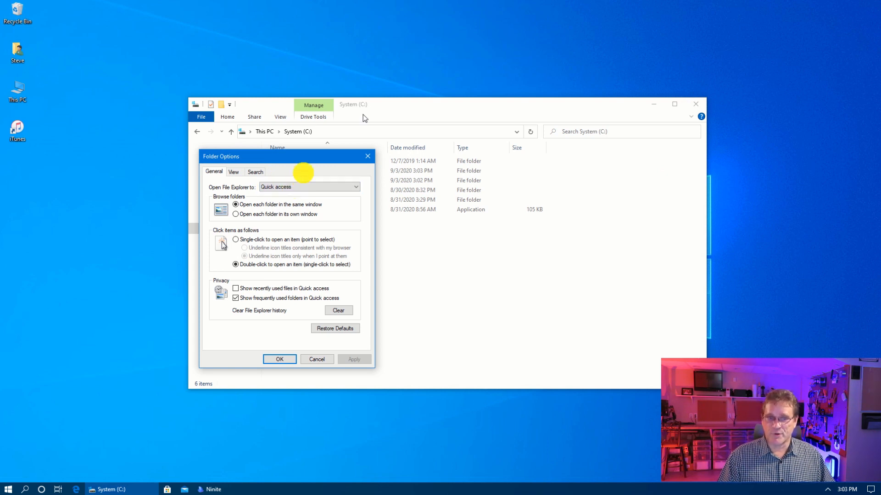
pyautogui.doubleClick(18, 90)
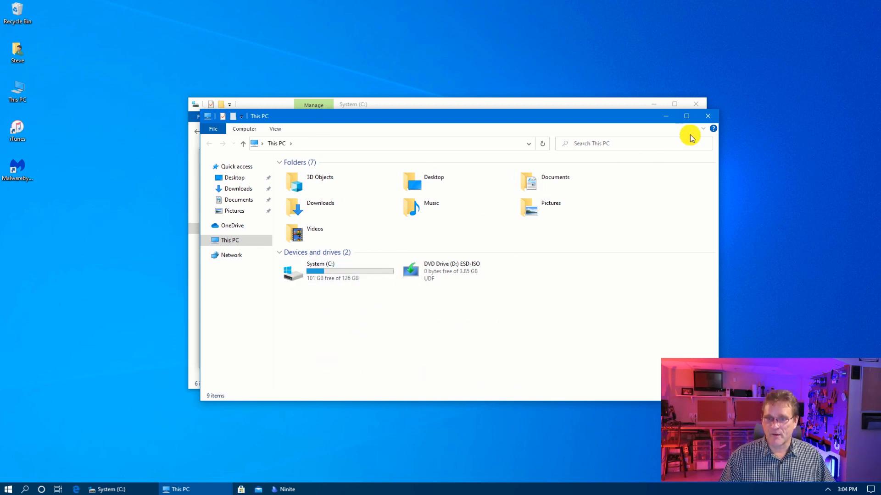
pyautogui.click(708, 116)
pyautogui.click(281, 187)
pyautogui.click(270, 201)
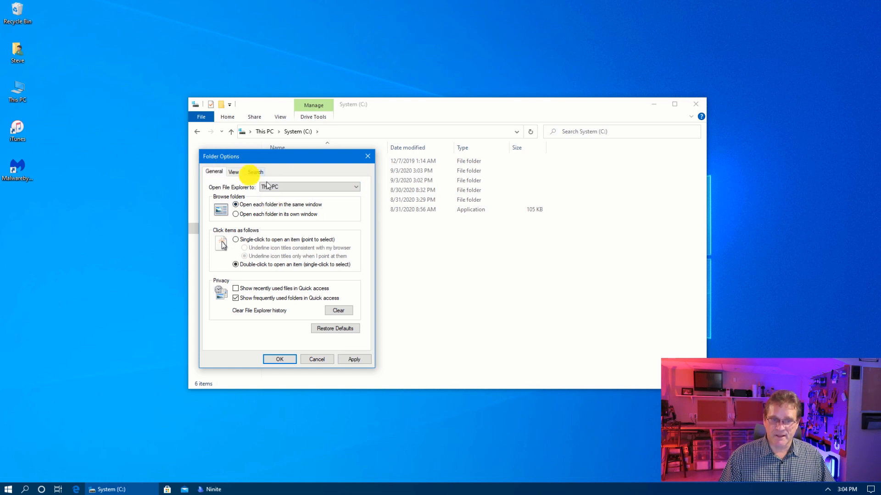
# Enable always showing menus and the full path in the title bar, and stop hiding extensions for known file types.
pyautogui.click(237, 173)
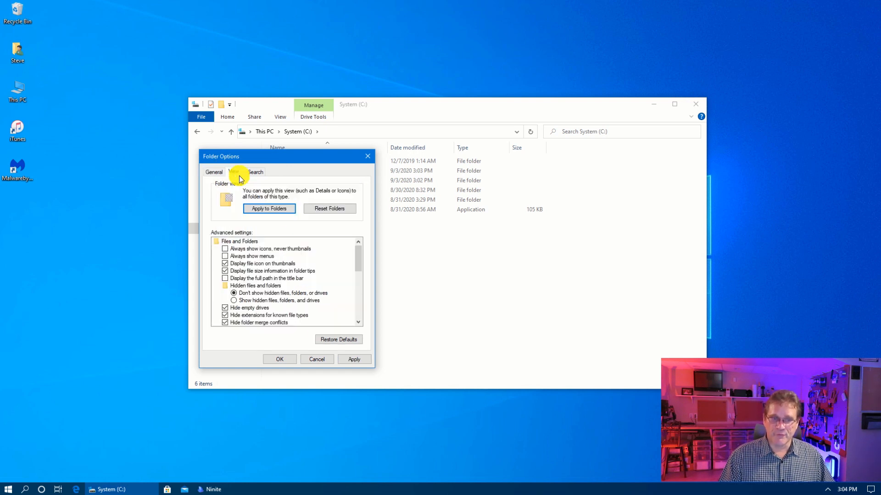
pyautogui.click(255, 256)
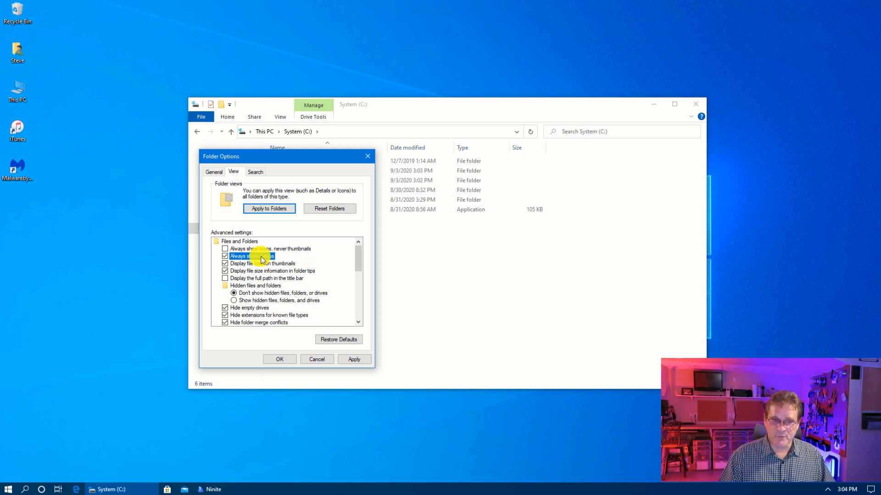
pyautogui.click(262, 278)
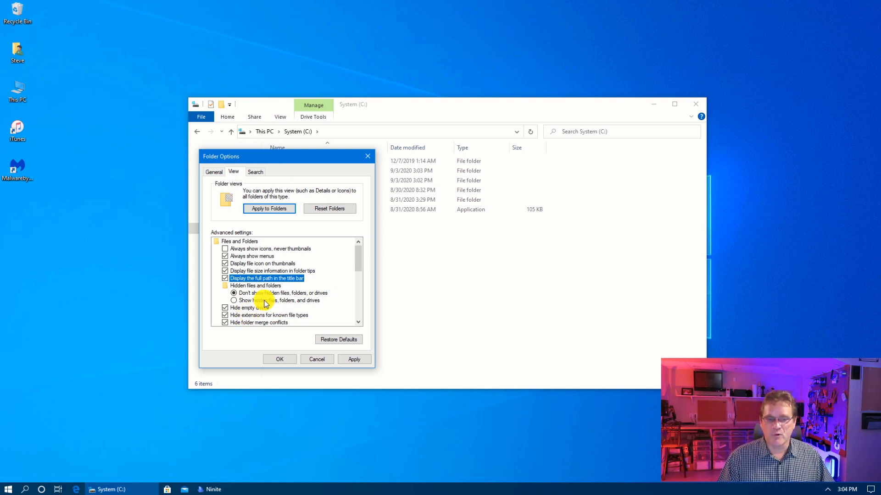
pyautogui.scroll(-1, 275, 303)
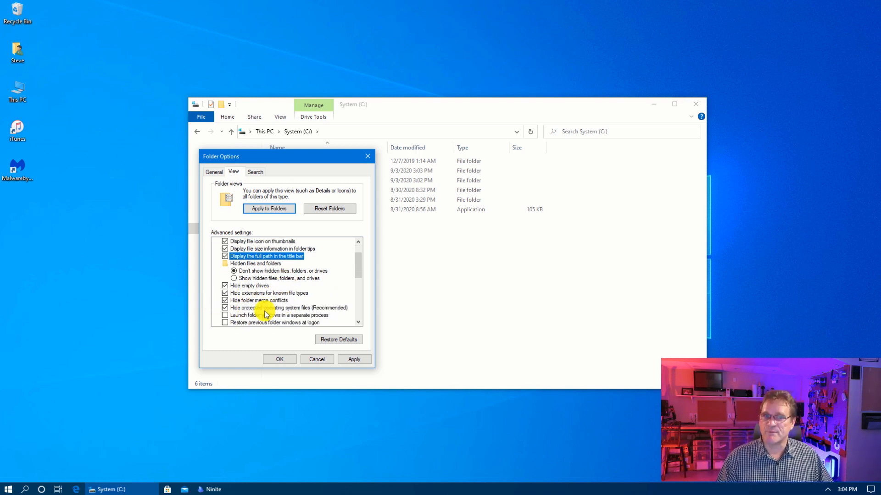
pyautogui.click(246, 295)
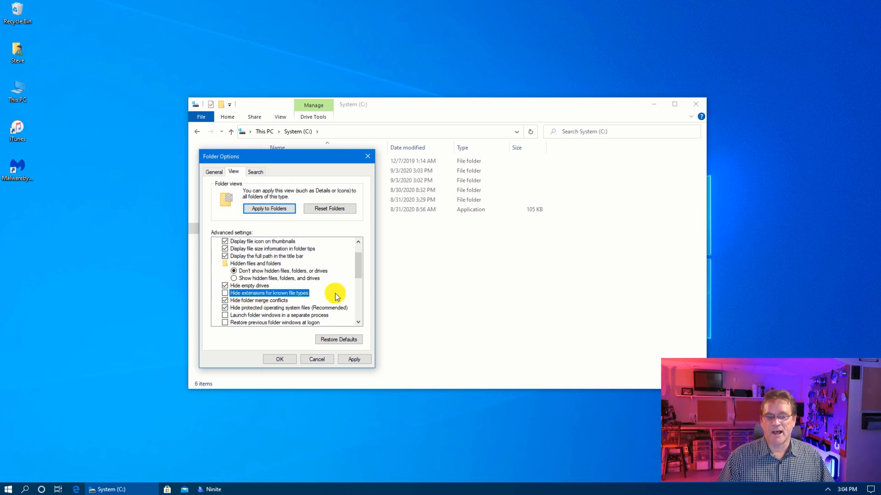
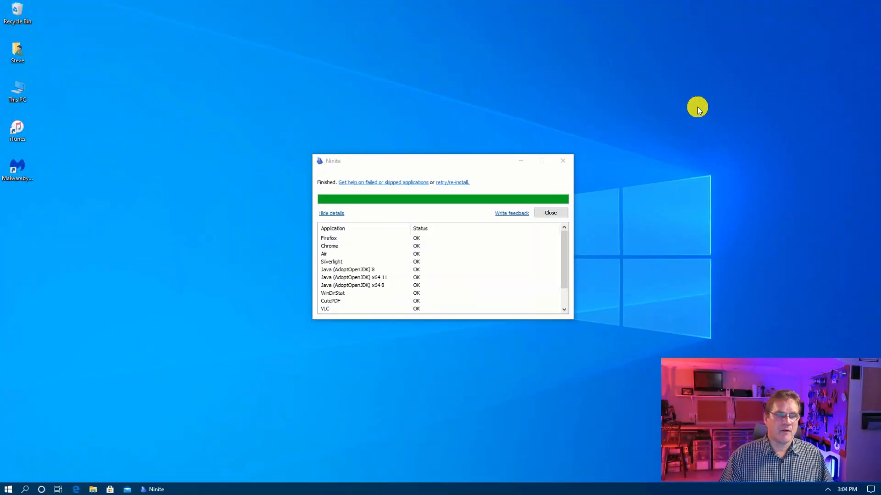
# Close the finished Ninite installer and delete the iTunes and Malwarebytes shortcuts from the desktop.
pyautogui.click(550, 213)
pyautogui.moveTo(64, 210); pyautogui.dragTo(17, 9)
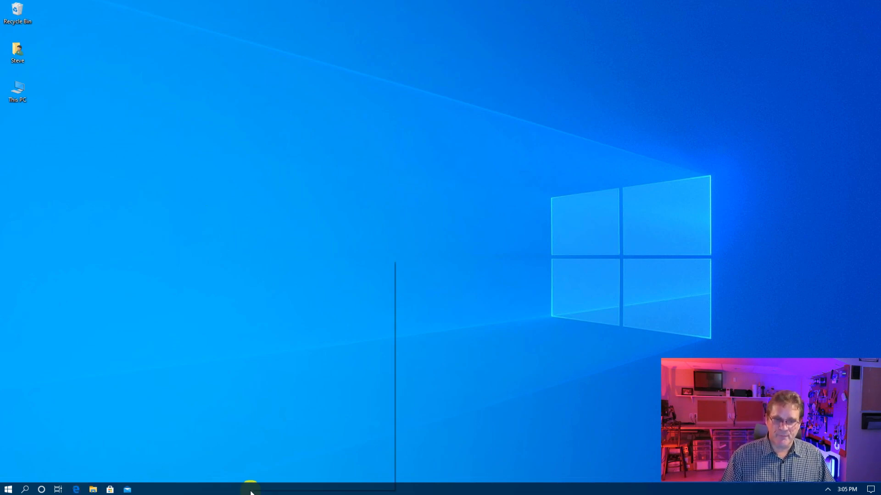
# Hide the Cortana and Task View buttons on the taskbar.
pyautogui.rightClick(252, 488)
pyautogui.click(303, 299)
pyautogui.rightClick(203, 491)
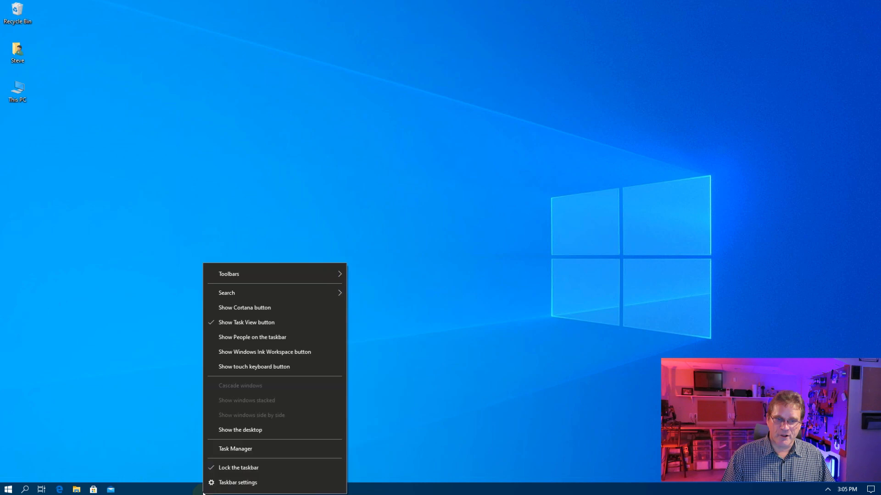
pyautogui.click(238, 323)
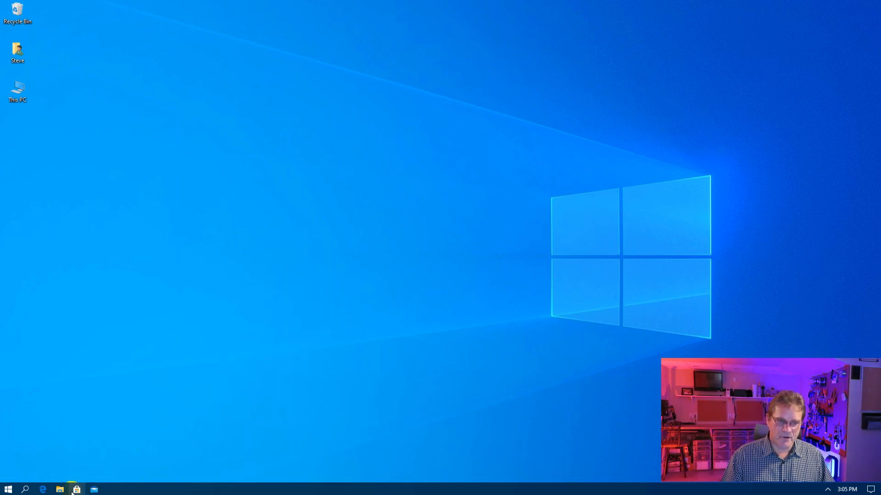
# Unpin Microsoft Store and Mail from the taskbar.
pyautogui.rightClick(76, 490)
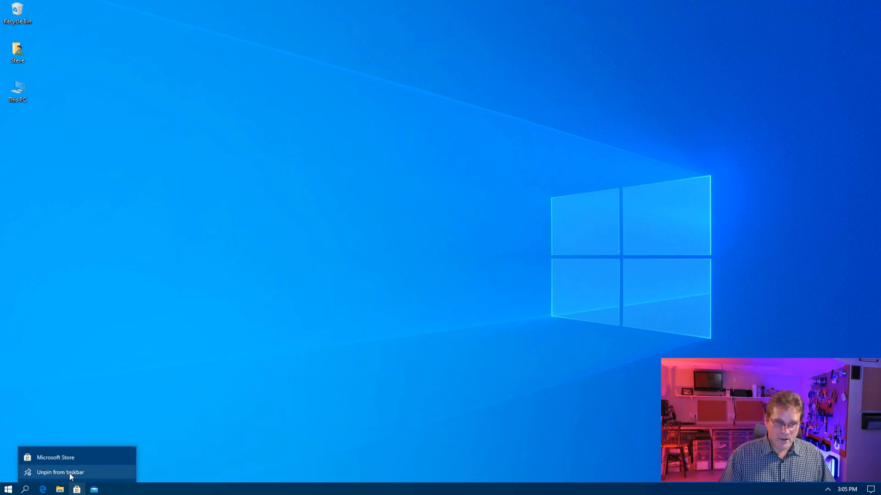
pyautogui.click(66, 472)
pyautogui.rightClick(76, 490)
pyautogui.click(77, 473)
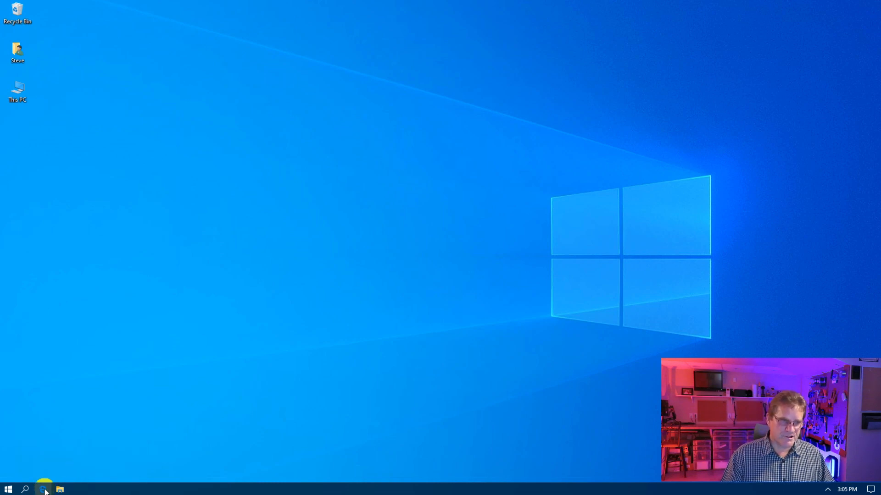
pyautogui.rightClick(174, 489)
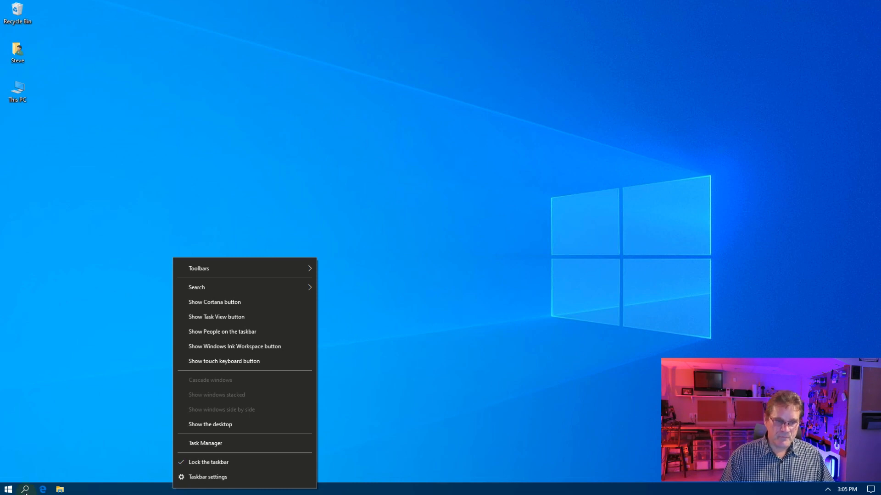
# Move the Microsoft Edge tile in Start to a new group above Productivity, and unpin the Productivity group.
pyautogui.click(8, 490)
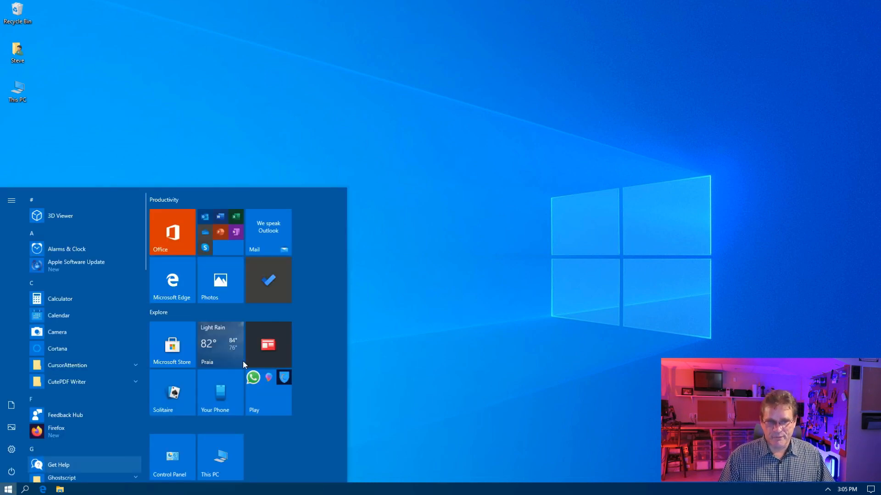
pyautogui.moveTo(169, 290); pyautogui.dragTo(310, 208)
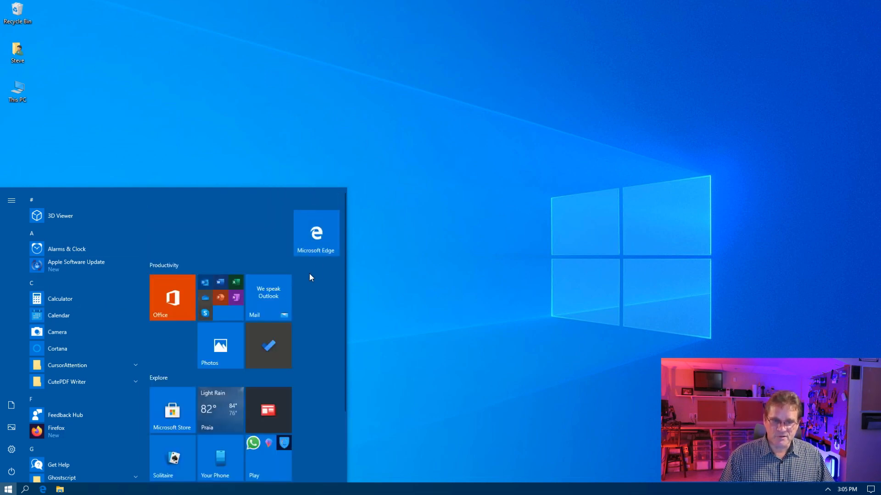
pyautogui.rightClick(329, 265)
pyautogui.click(356, 274)
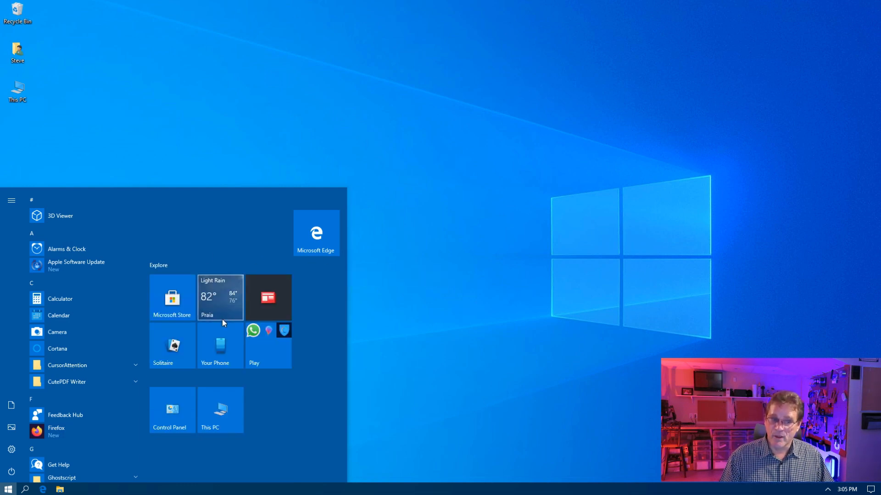
# Move the weather tile into the unnamed group with Microsoft Edge, and unpin the Explore group from Start.
pyautogui.moveTo(224, 304); pyautogui.dragTo(164, 229)
pyautogui.rightClick(328, 267)
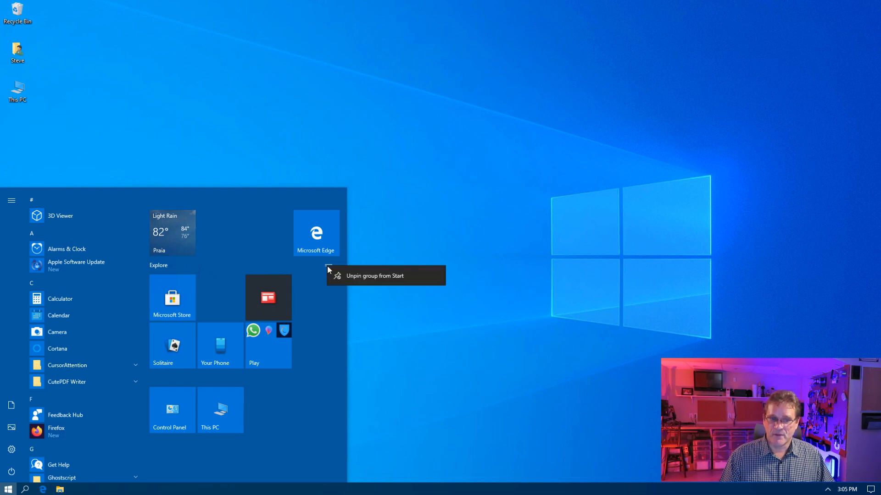
pyautogui.click(358, 274)
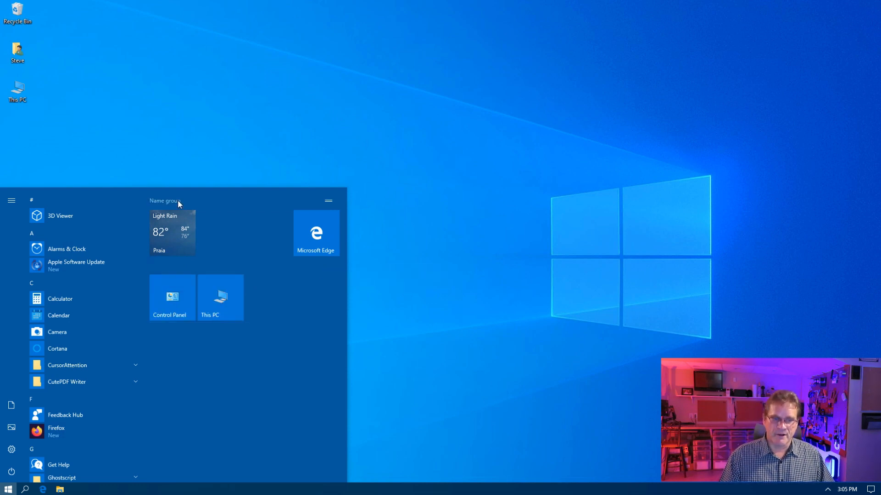
# Name the Start group with the weather and Microsoft Edge tiles System, and move the This PC tile into it beside Edge.
pyautogui.click(178, 200)
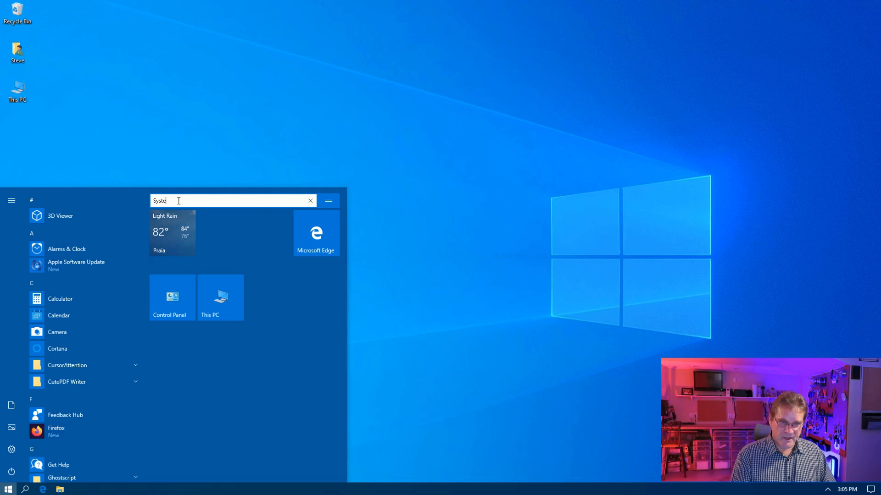
pyautogui.press('Return')
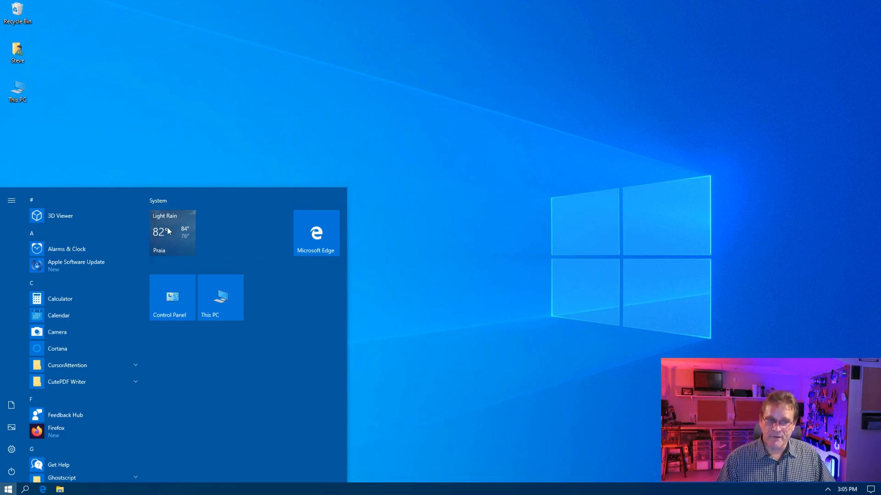
pyautogui.moveTo(235, 308); pyautogui.dragTo(284, 236)
# Make the Microsoft Edge tile small and move it to the row below, and place the Control Panel tile beside This PC in the System group.
pyautogui.rightClick(296, 233)
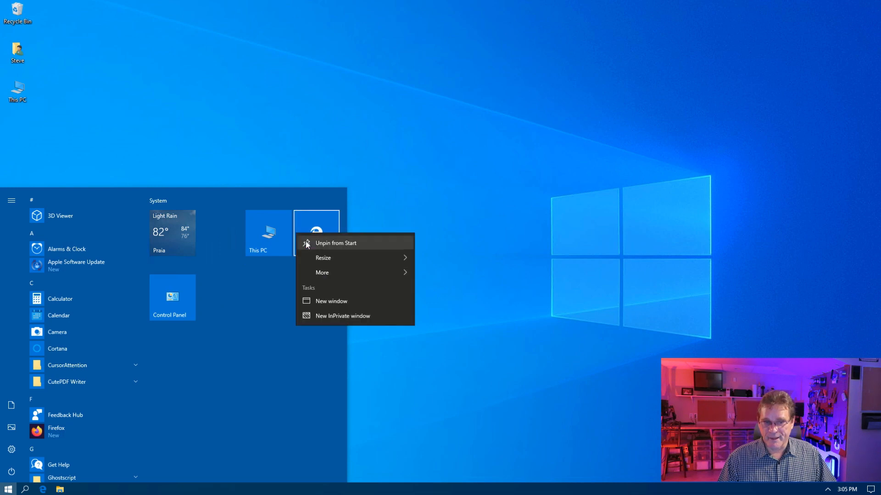
pyautogui.moveTo(323, 257)
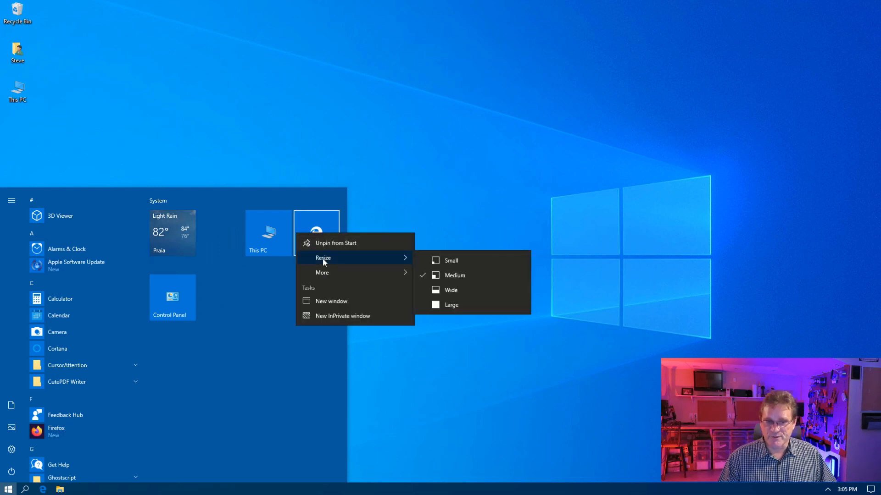
pyautogui.click(459, 260)
pyautogui.moveTo(304, 221); pyautogui.dragTo(302, 280)
pyautogui.moveTo(174, 323); pyautogui.dragTo(327, 224)
# Resize the weather tile in the System group of Start to Large.
pyautogui.rightClick(164, 235)
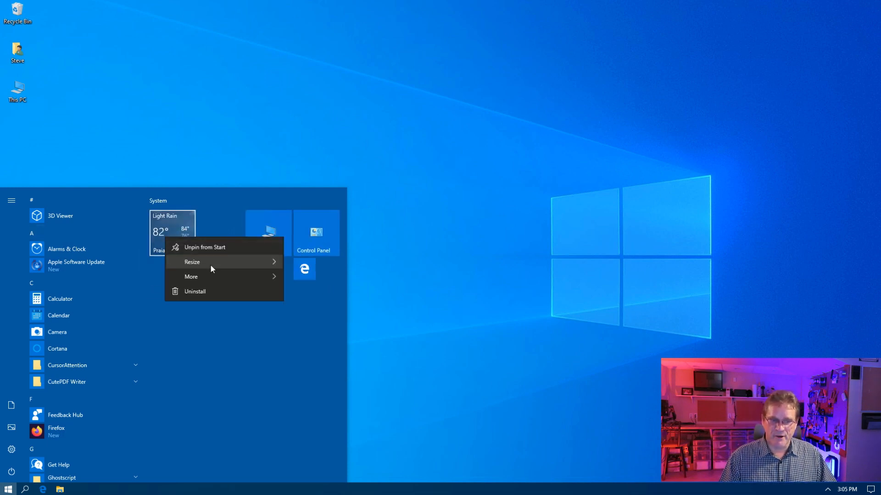
pyautogui.moveTo(211, 264)
pyautogui.click(319, 308)
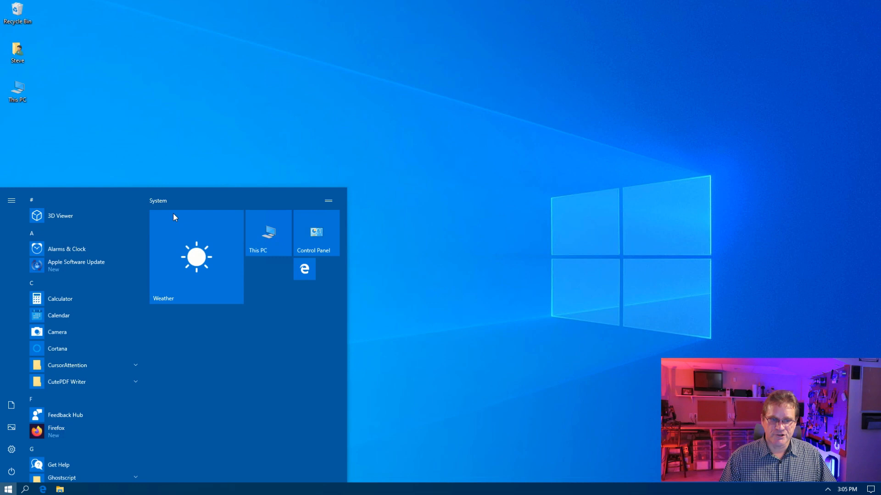
# Open Weather from its tile, set the default location to Prince George, British Columbia, Canada, and close the app.
pyautogui.click(207, 271)
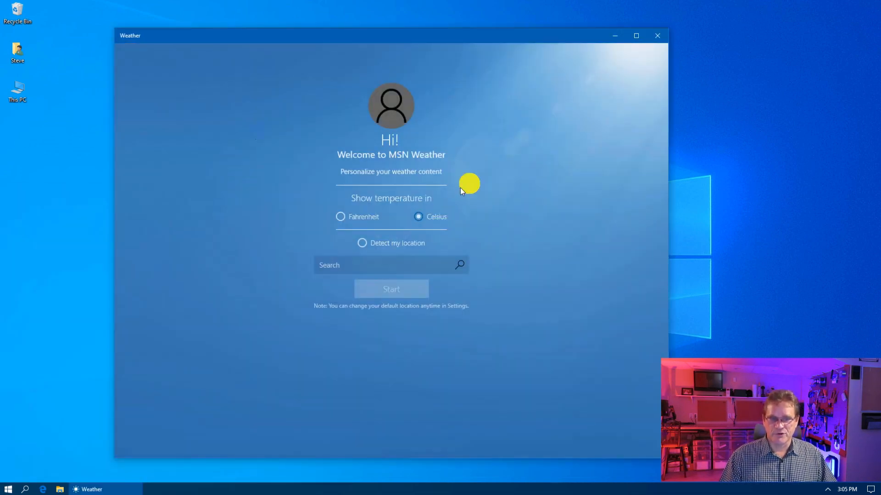
pyautogui.click(388, 266)
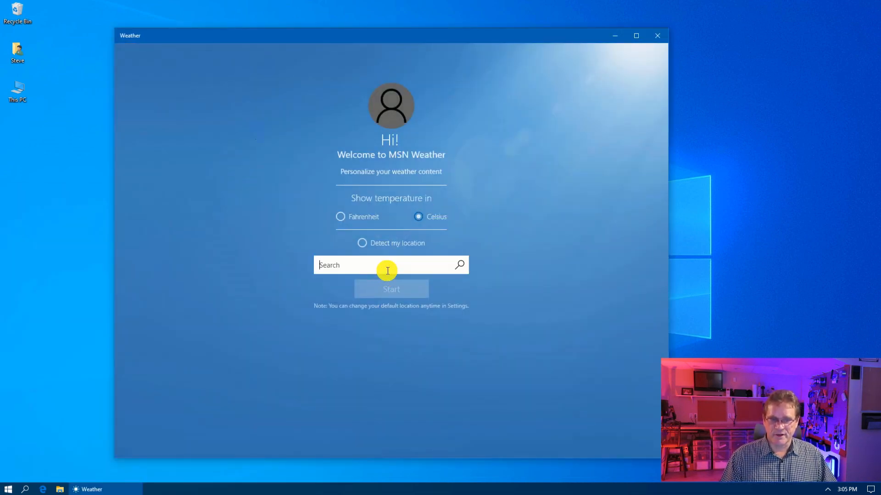
pyautogui.write('Prince George')
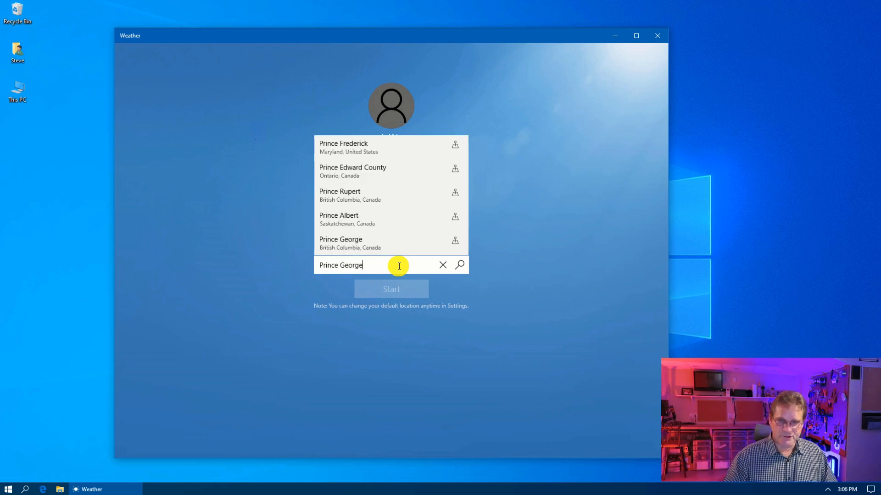
pyautogui.click(373, 245)
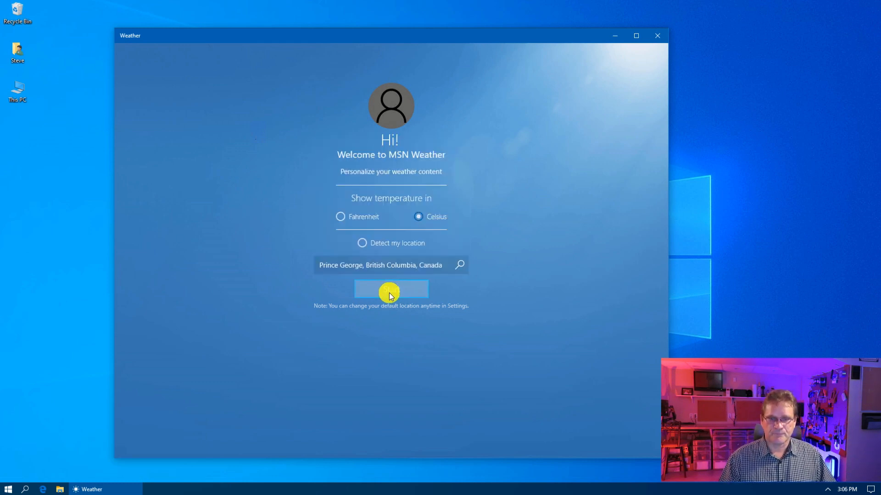
pyautogui.click(389, 292)
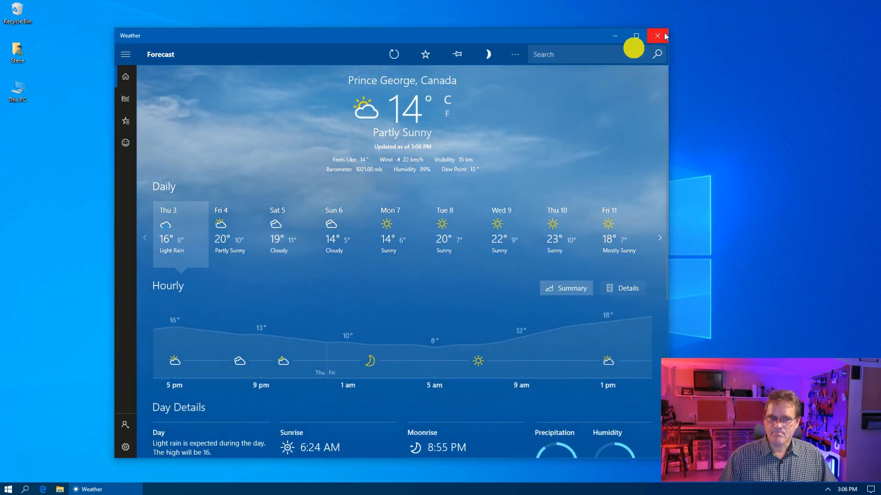
pyautogui.click(657, 36)
# Uninstall 3D Viewer and Calendar from the Start app list.
pyautogui.click(8, 489)
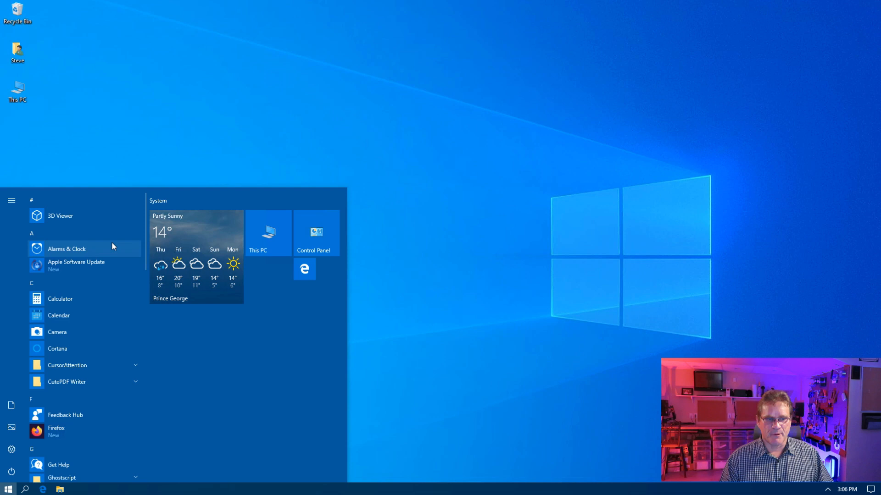
pyautogui.rightClick(70, 216)
pyautogui.click(89, 256)
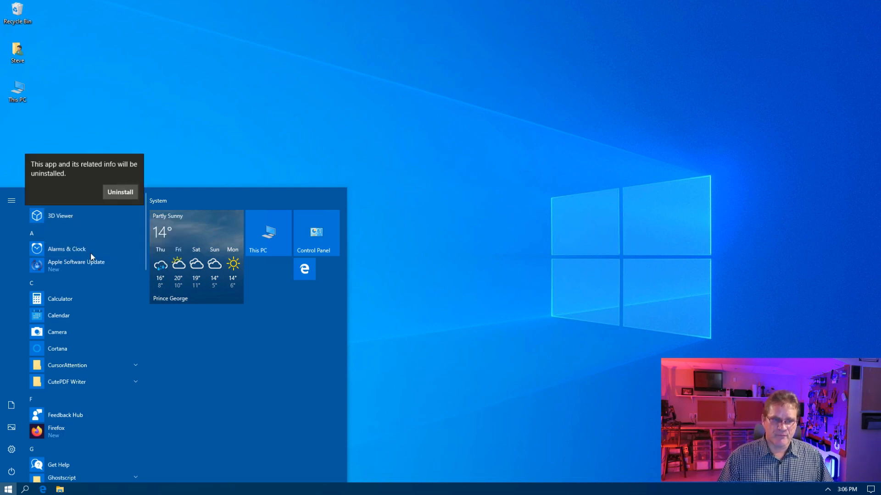
pyautogui.click(120, 192)
pyautogui.scroll(-1, 84, 264)
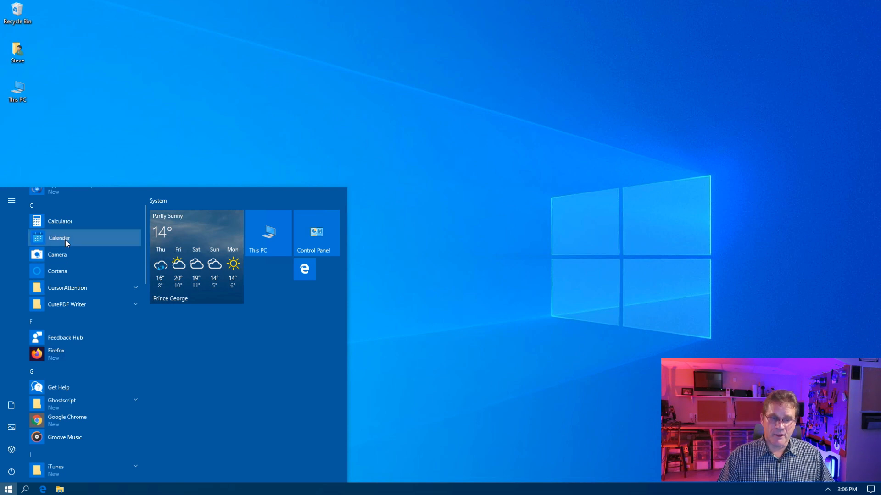
pyautogui.rightClick(65, 240)
pyautogui.click(94, 279)
pyautogui.click(129, 214)
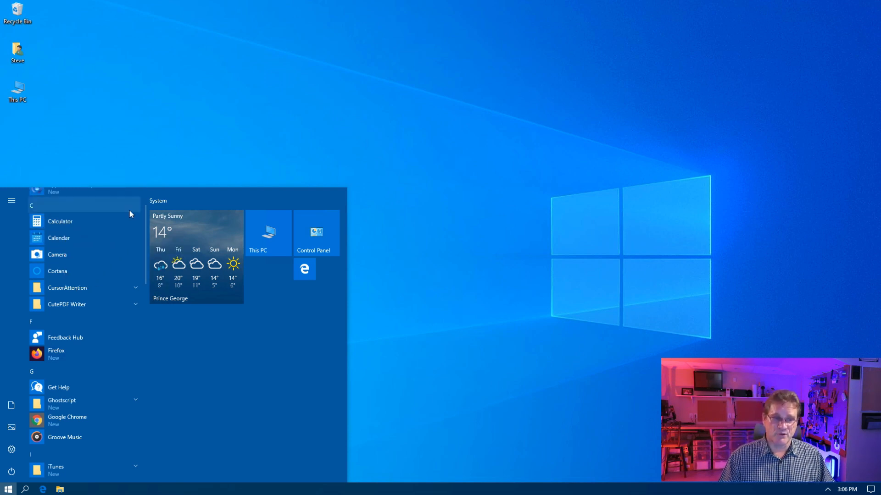
# Uninstall Feedback Hub from the Start app list.
pyautogui.scroll(-2, 62, 241)
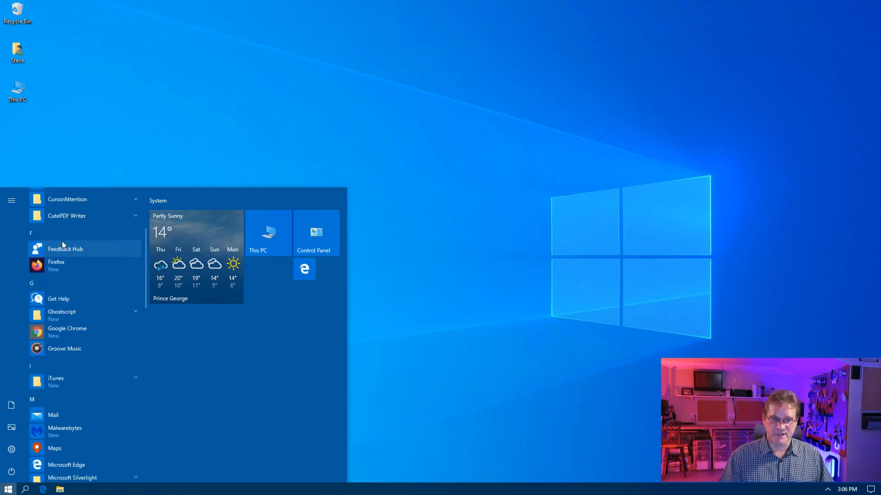
pyautogui.rightClick(68, 253)
pyautogui.click(110, 295)
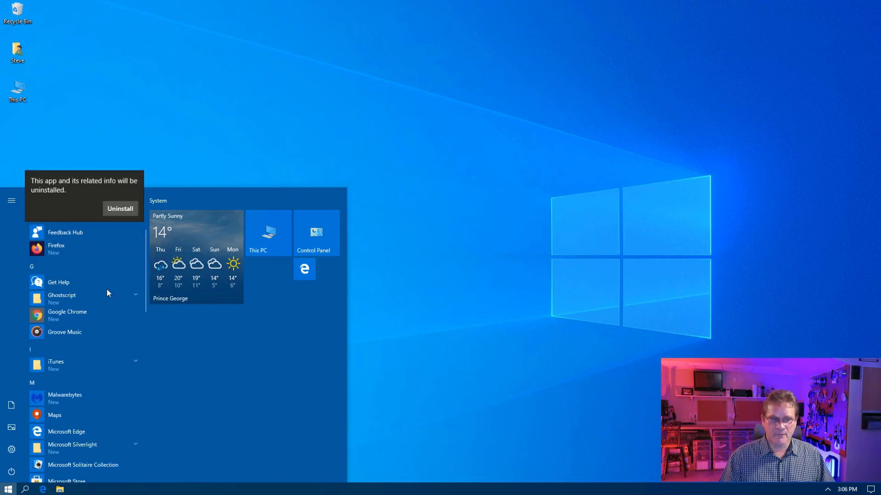
pyautogui.click(119, 210)
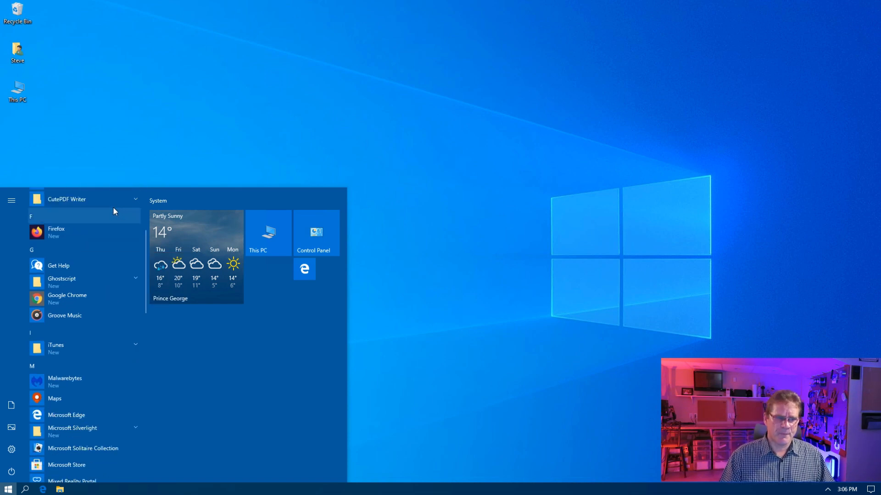
# Pin Firefox to Start and the taskbar, and move its tile into the System group below This PC.
pyautogui.rightClick(57, 230)
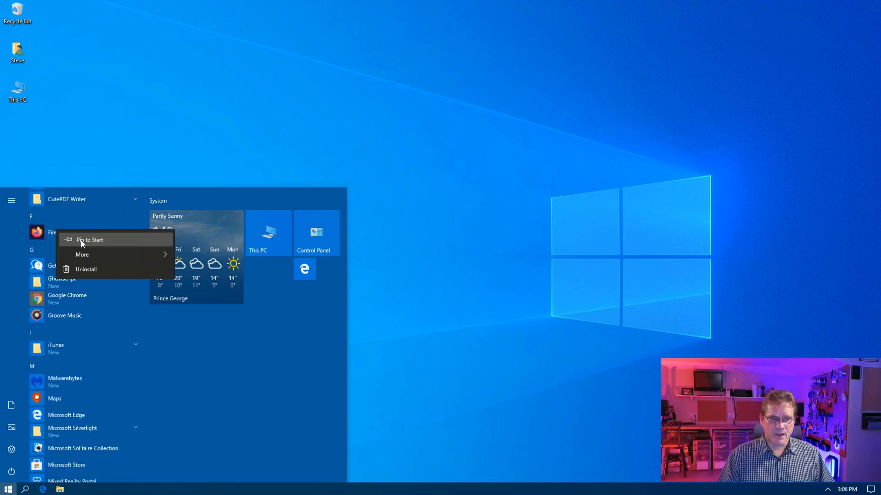
pyautogui.click(81, 239)
pyautogui.rightClick(39, 233)
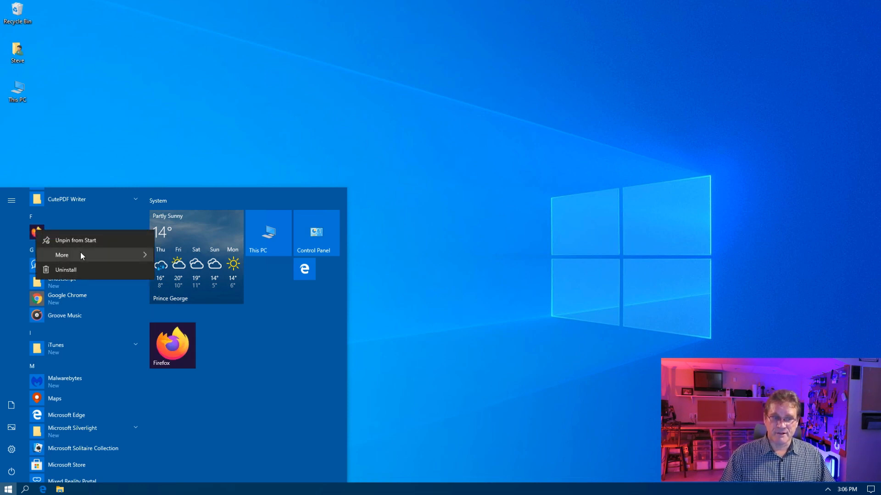
pyautogui.moveTo(81, 255)
pyautogui.click(200, 258)
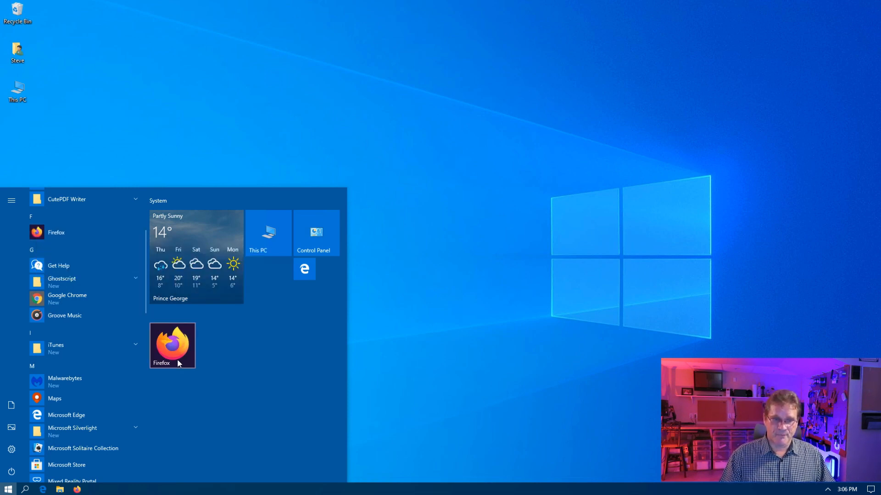
pyautogui.moveTo(171, 352); pyautogui.dragTo(278, 282)
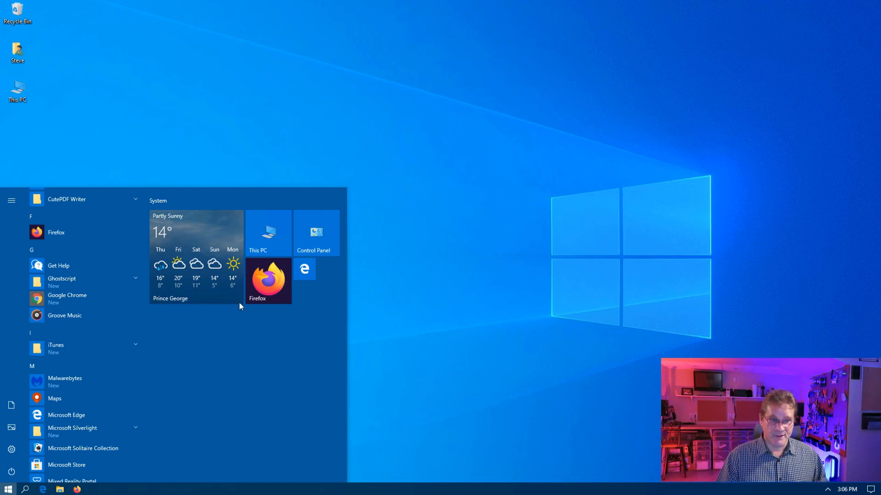
# Pin Google Chrome to both Start and the taskbar.
pyautogui.rightClick(71, 300)
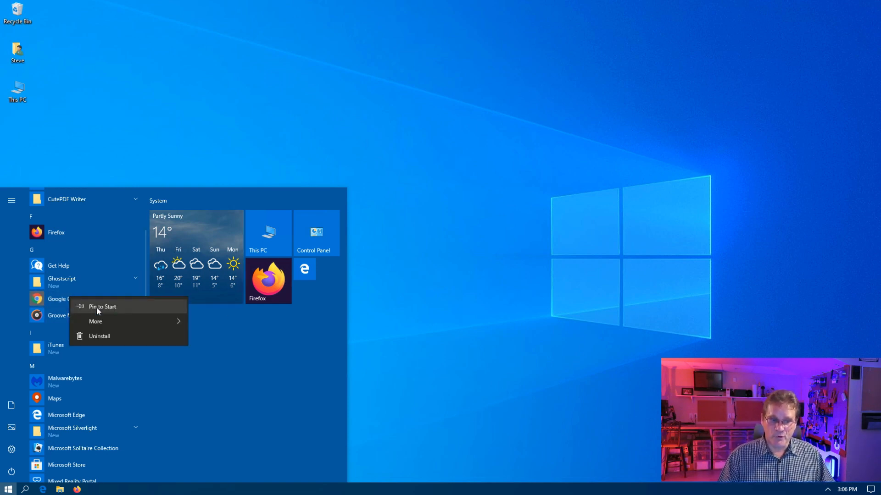
pyautogui.click(108, 307)
pyautogui.rightClick(72, 301)
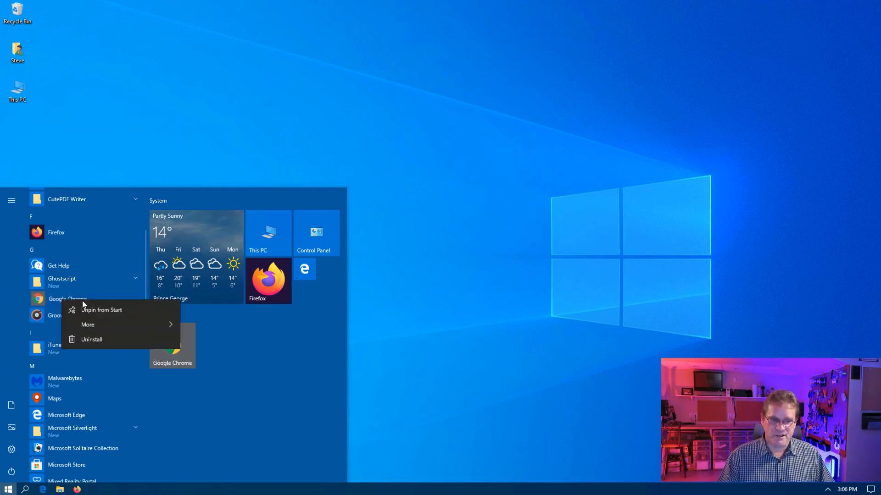
pyautogui.moveTo(97, 323)
pyautogui.click(222, 325)
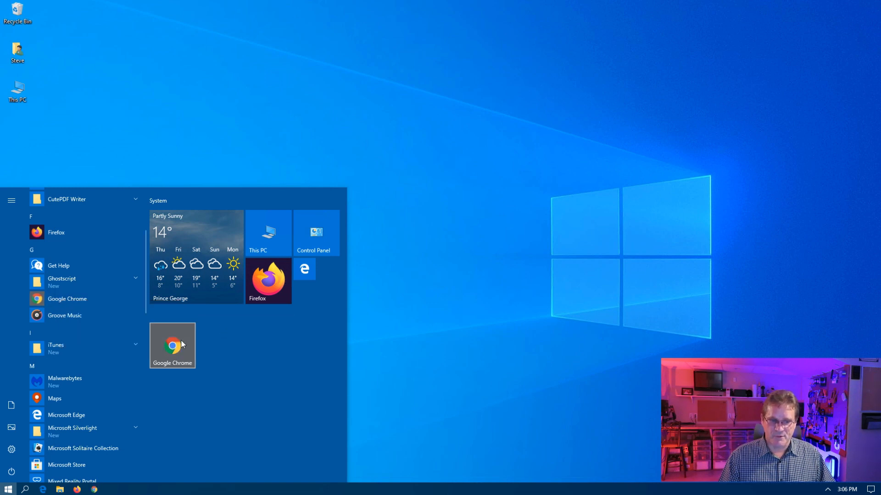
# Make the Google Chrome tile small and move it into the System group beside the Microsoft Edge tile.
pyautogui.rightClick(182, 344)
pyautogui.moveTo(229, 365)
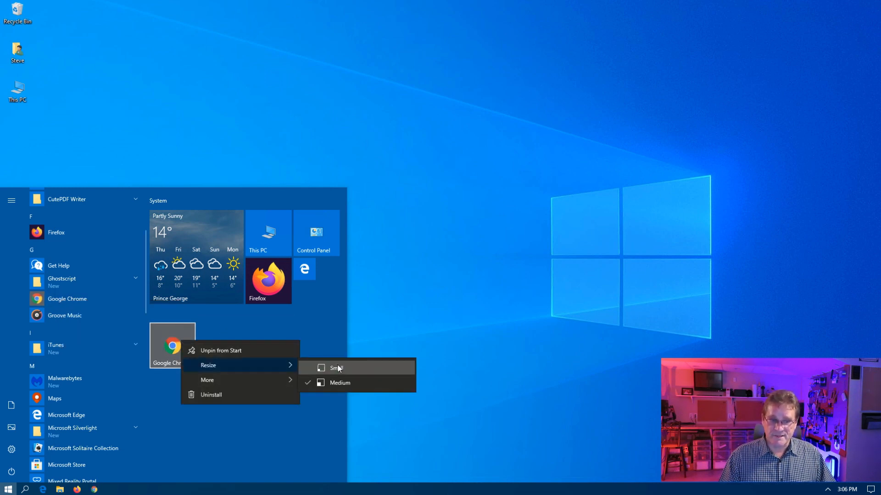
pyautogui.click(338, 369)
pyautogui.moveTo(159, 335); pyautogui.dragTo(334, 263)
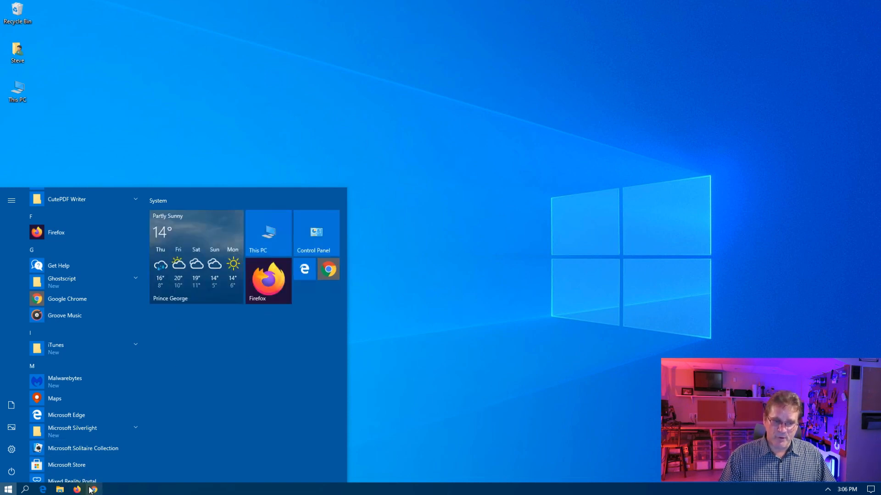
# Reorder the taskbar icons so that Firefox and Google Chrome come before Microsoft Edge and File Explorer.
pyautogui.moveTo(77, 490)
pyautogui.mouseDown()
pyautogui.moveTo(45, 491)
pyautogui.moveTo(59, 491)
pyautogui.mouseUp()
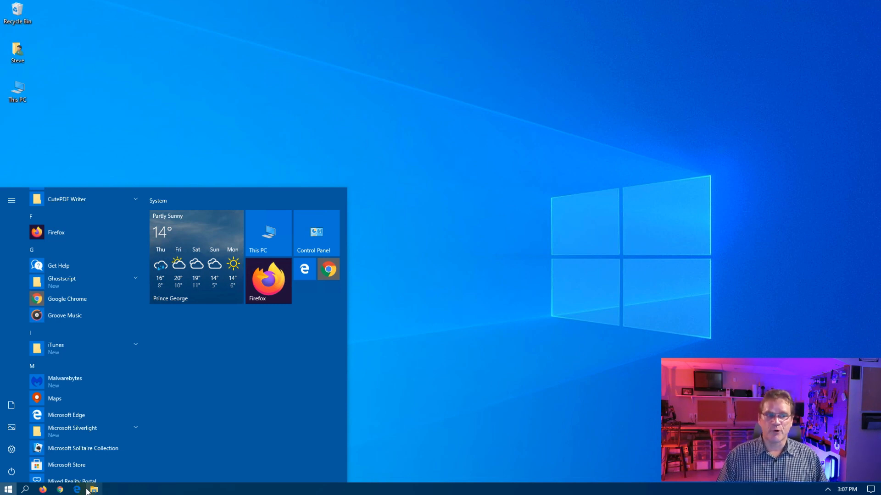
# Uninstall Groove Music from the Start app list.
pyautogui.rightClick(67, 317)
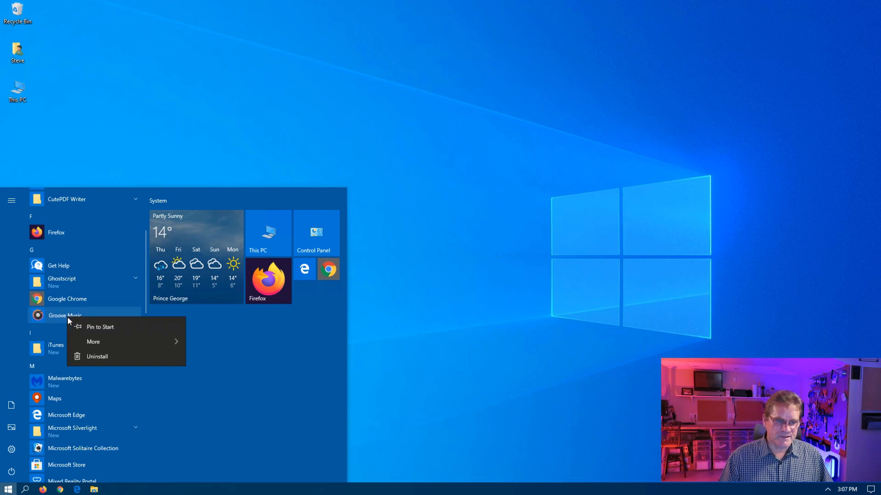
pyautogui.click(95, 354)
pyautogui.click(131, 289)
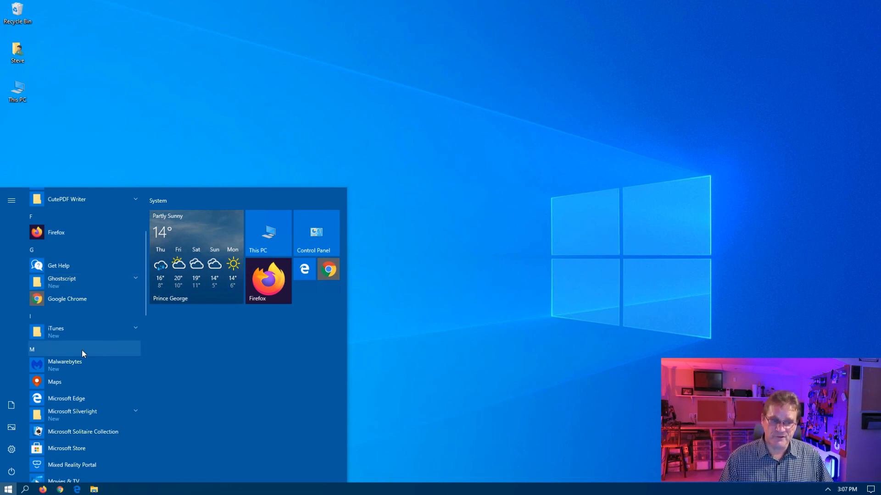
# Pin Malwarebytes to Start, shift its tile one column over, and name its new group Utilities.
pyautogui.rightClick(71, 364)
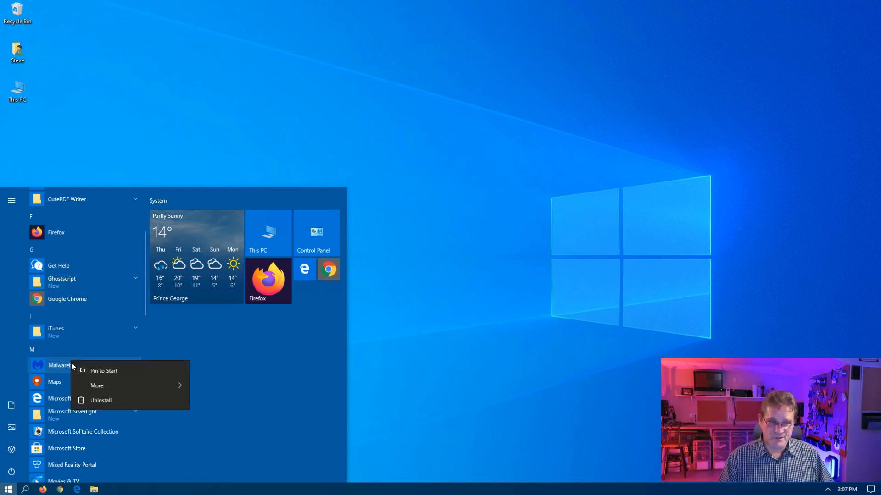
pyautogui.click(95, 371)
pyautogui.moveTo(197, 350); pyautogui.dragTo(248, 341)
pyautogui.click(197, 310)
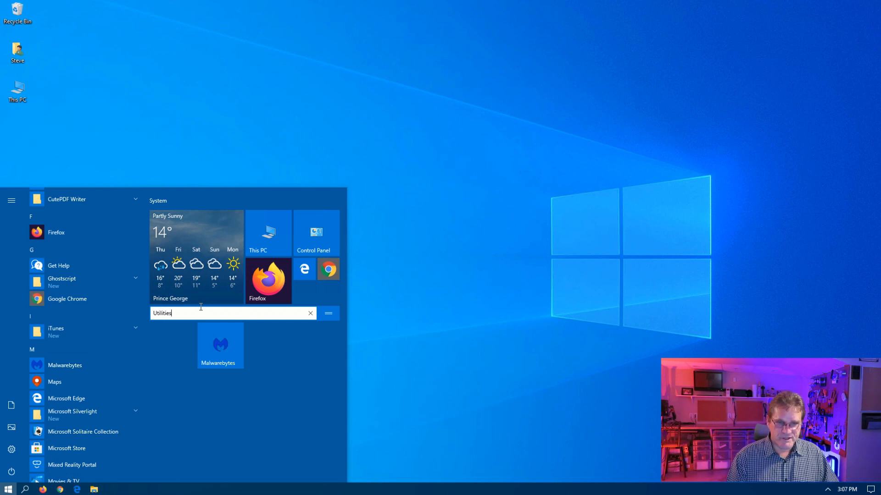
pyautogui.press('Return')
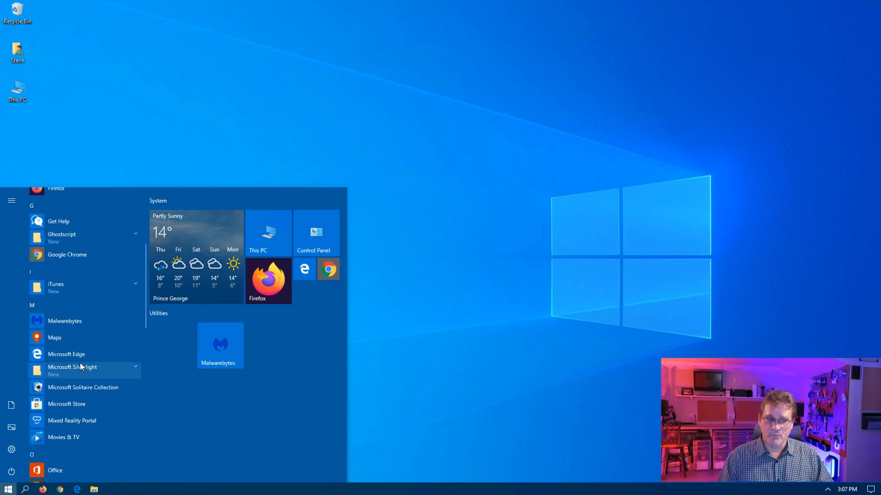
# Uninstall Microsoft Solitaire Collection from the Start app list.
pyautogui.rightClick(79, 384)
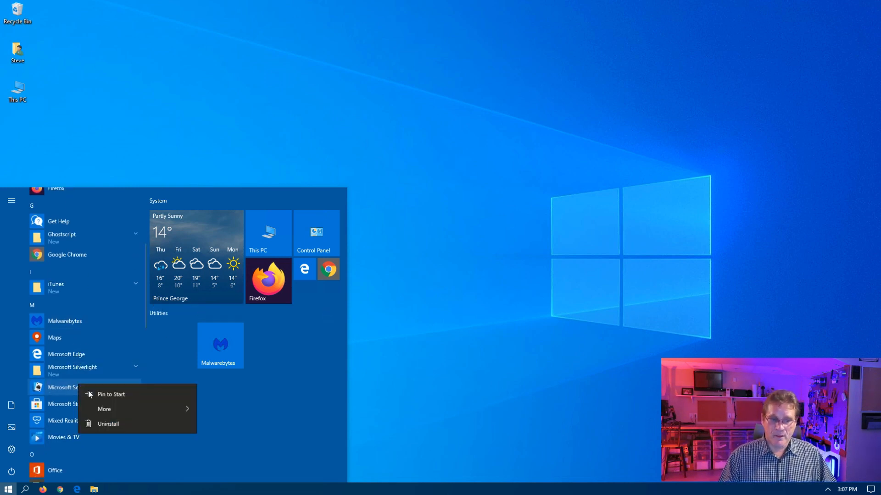
pyautogui.click(94, 423)
pyautogui.click(119, 365)
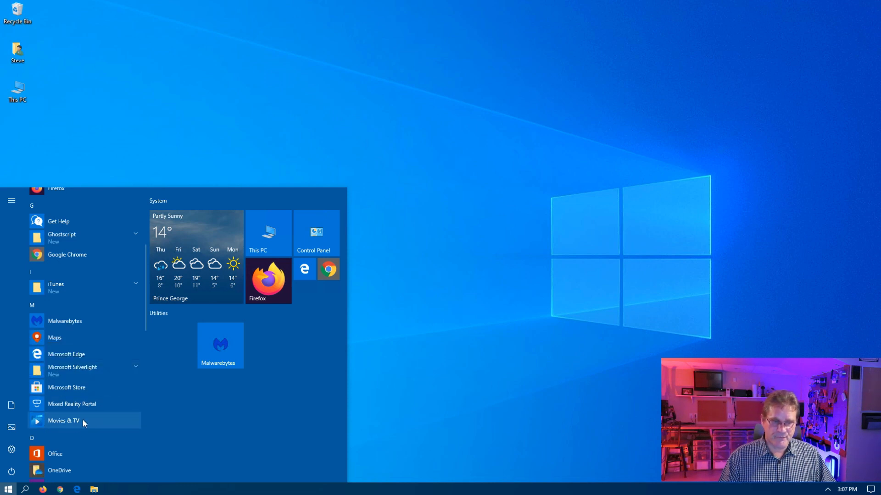
# Uninstall Mixed Reality Portal and Movies & TV from the Start app list.
pyautogui.rightClick(81, 402)
pyautogui.click(94, 441)
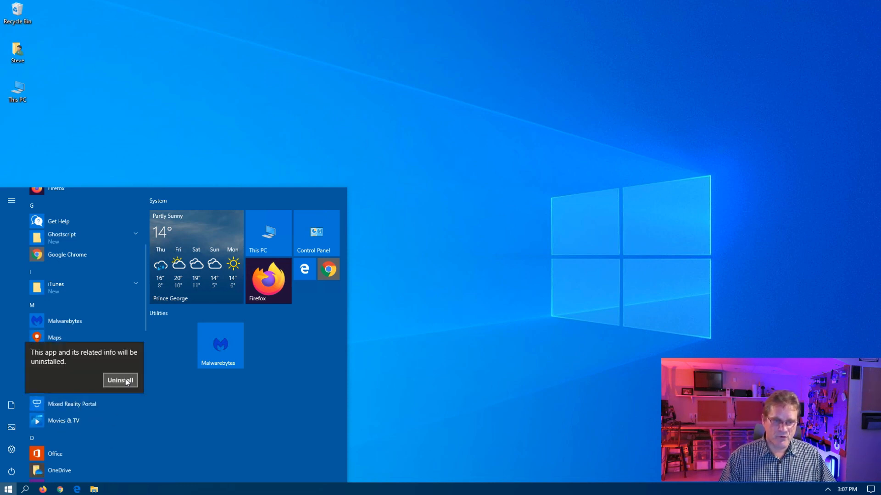
pyautogui.click(127, 381)
pyautogui.rightClick(63, 406)
pyautogui.click(81, 445)
pyautogui.click(122, 380)
pyautogui.rightClick(55, 420)
pyautogui.click(90, 448)
pyautogui.click(122, 398)
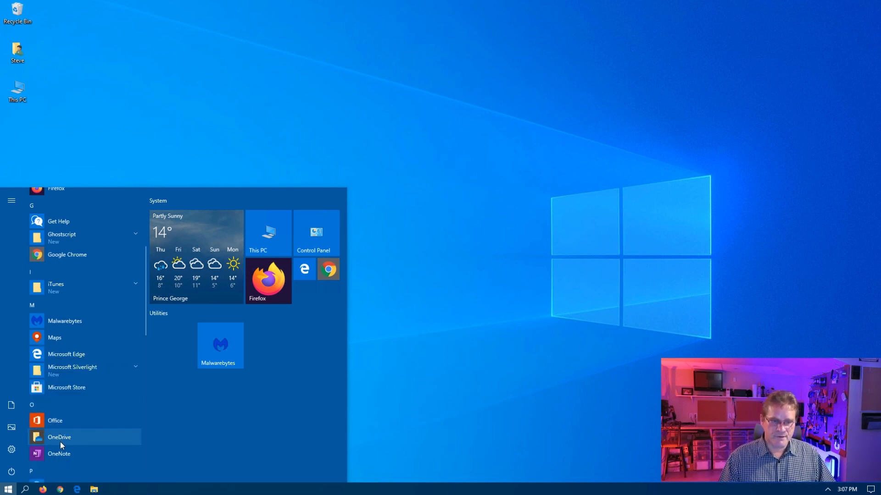
# Uninstall Microsoft OneDrive through Programs and Features, starting from its Start list entry, and close the window.
pyautogui.rightClick(59, 420)
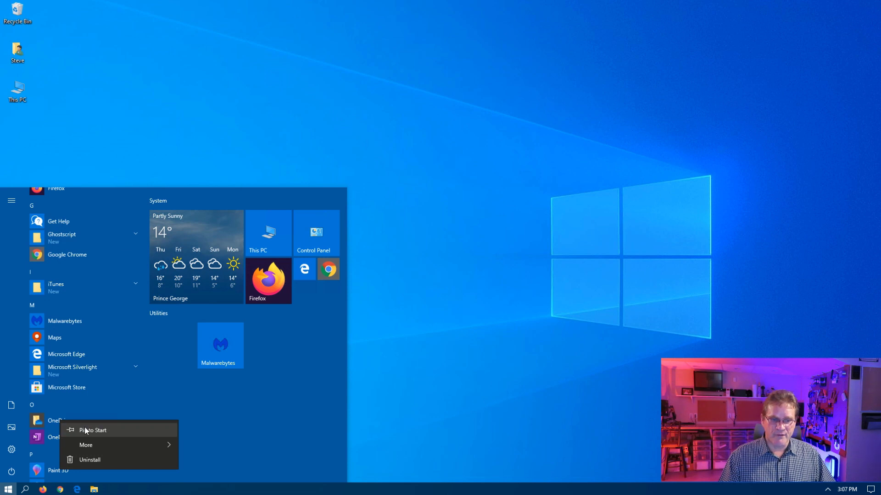
pyautogui.click(87, 459)
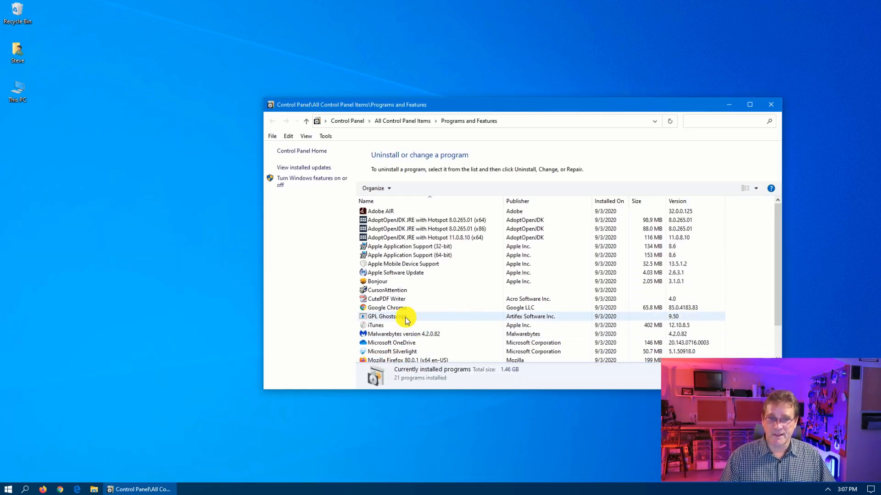
pyautogui.click(406, 343)
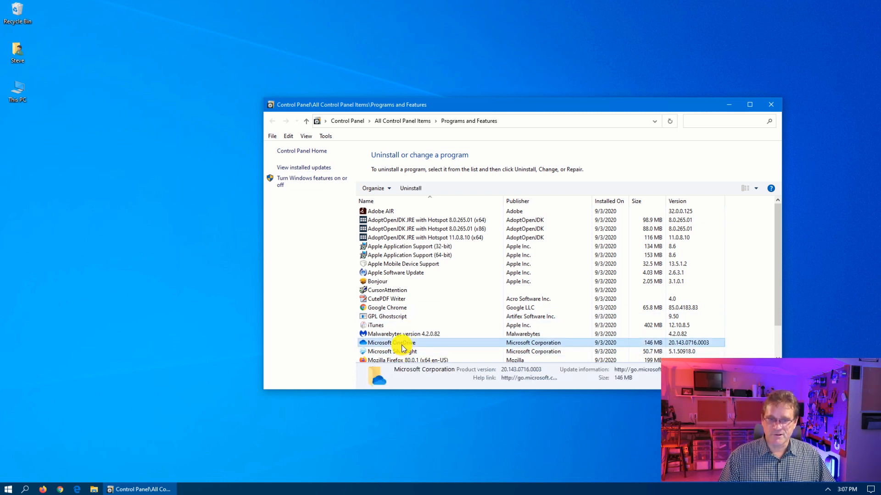
pyautogui.click(417, 188)
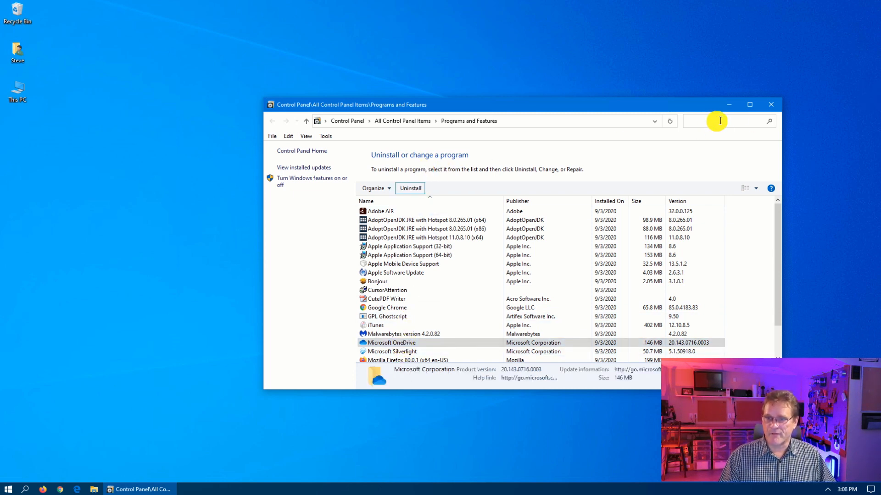
pyautogui.click(771, 105)
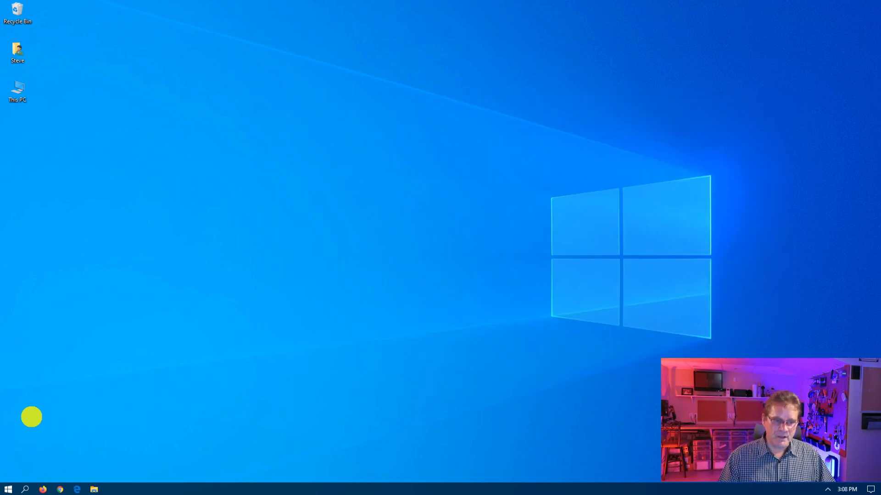
# Uninstall OneNote from the Start app list.
pyautogui.click(6, 490)
pyautogui.scroll(-5, 78, 407)
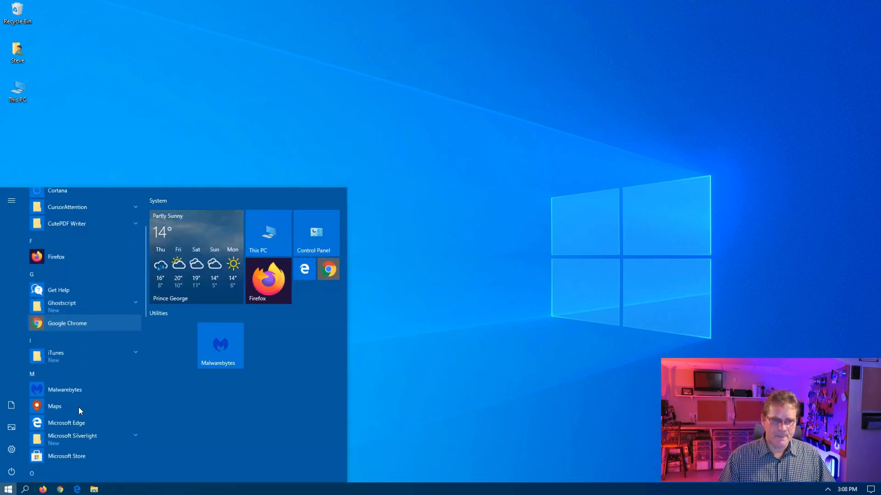
pyautogui.scroll(-2, 69, 418)
pyautogui.rightClick(72, 392)
pyautogui.click(122, 428)
pyautogui.click(119, 370)
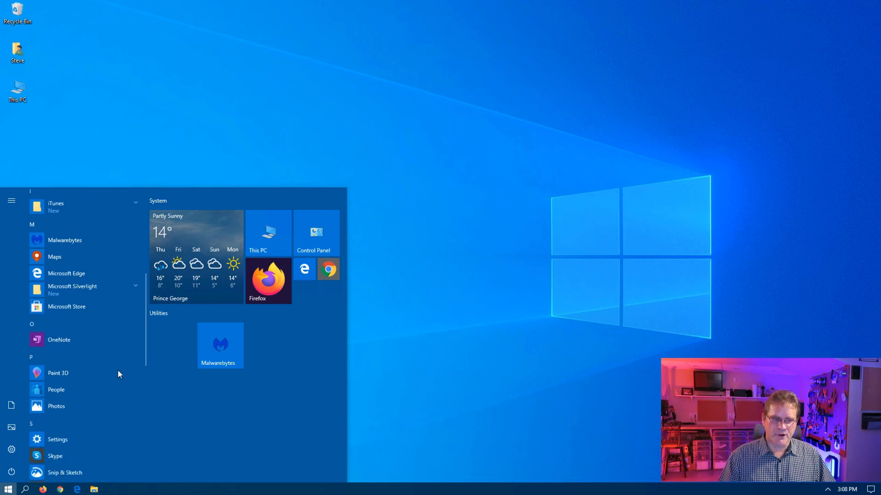
# Uninstall Paint 3D and Skype from the Start app list.
pyautogui.rightClick(83, 361)
pyautogui.rightClick(66, 331)
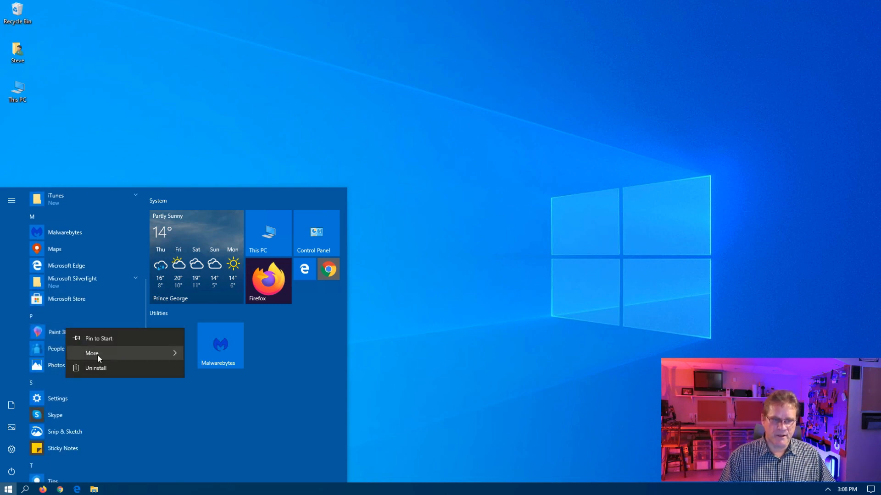
pyautogui.click(94, 369)
pyautogui.click(117, 310)
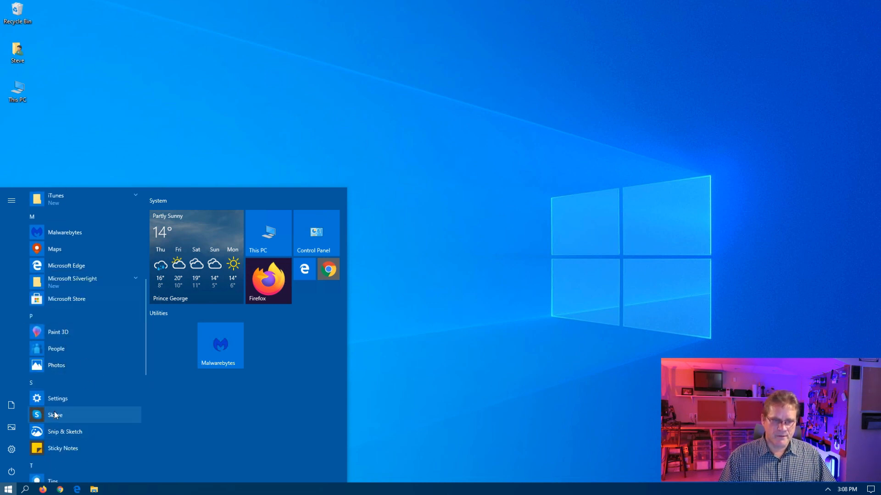
pyautogui.rightClick(55, 412)
pyautogui.rightClick(54, 398)
pyautogui.click(82, 438)
pyautogui.click(119, 372)
# Uninstall Tips and Voice Recorder from the Start app list.
pyautogui.scroll(-4, 64, 418)
pyautogui.rightClick(56, 361)
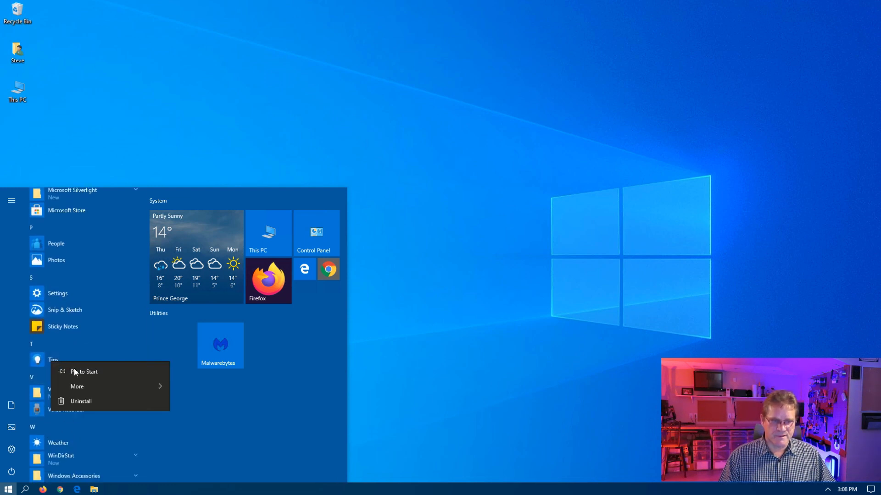
pyautogui.click(72, 401)
pyautogui.click(120, 340)
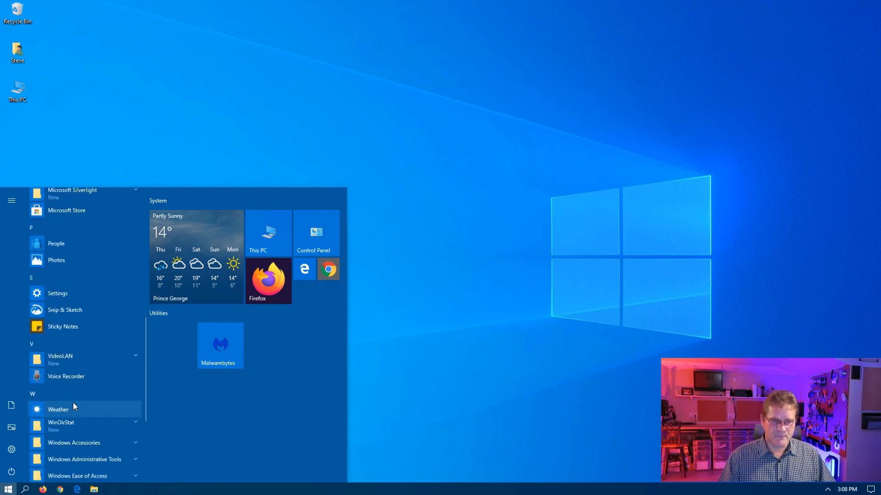
pyautogui.rightClick(70, 374)
pyautogui.click(73, 413)
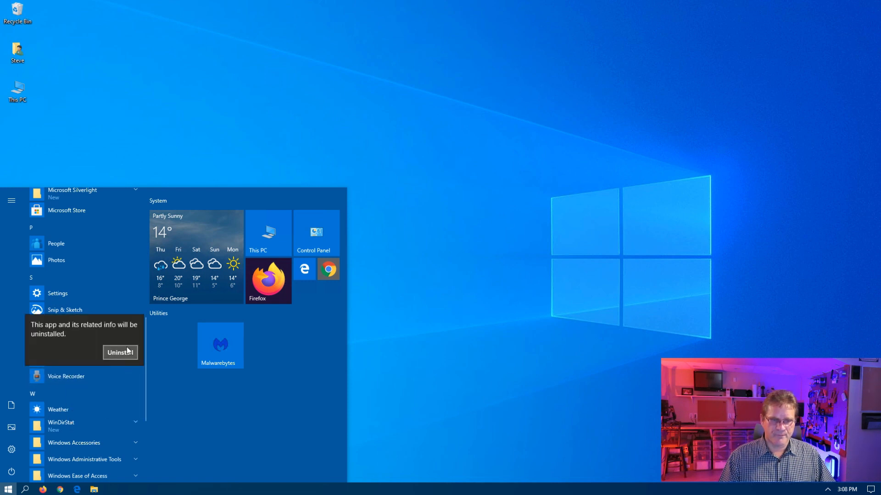
pyautogui.click(120, 352)
# Uninstall Xbox Console Companion from the Start app list.
pyautogui.scroll(-3, 92, 353)
pyautogui.rightClick(68, 397)
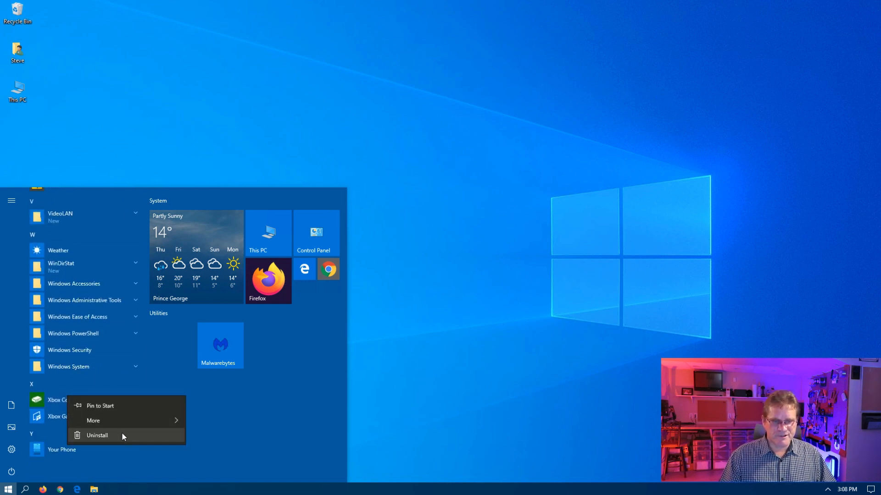
pyautogui.click(122, 435)
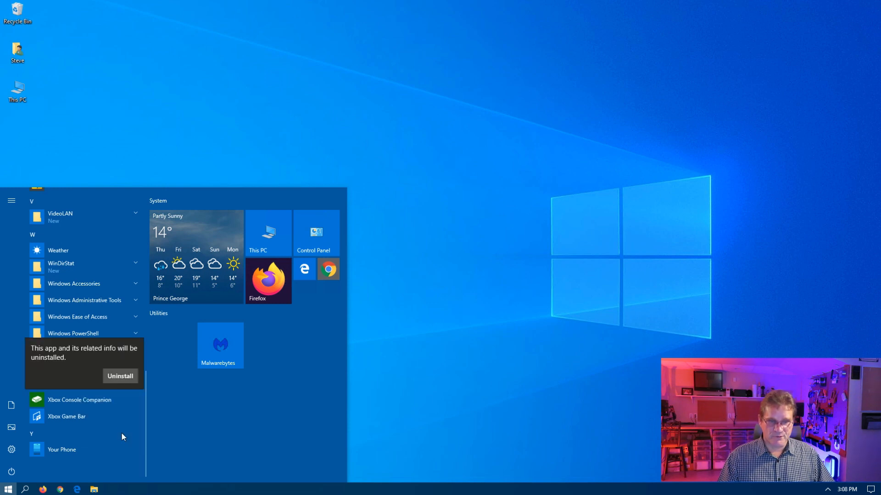
pyautogui.click(130, 378)
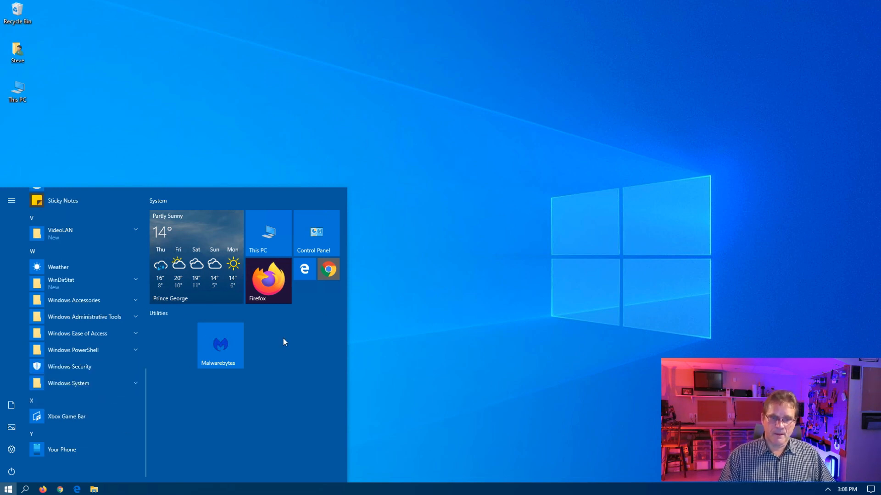
# Launch Firefox, Microsoft Edge and Google Chrome, and bring the Firefox window back to the front.
pyautogui.click(274, 283)
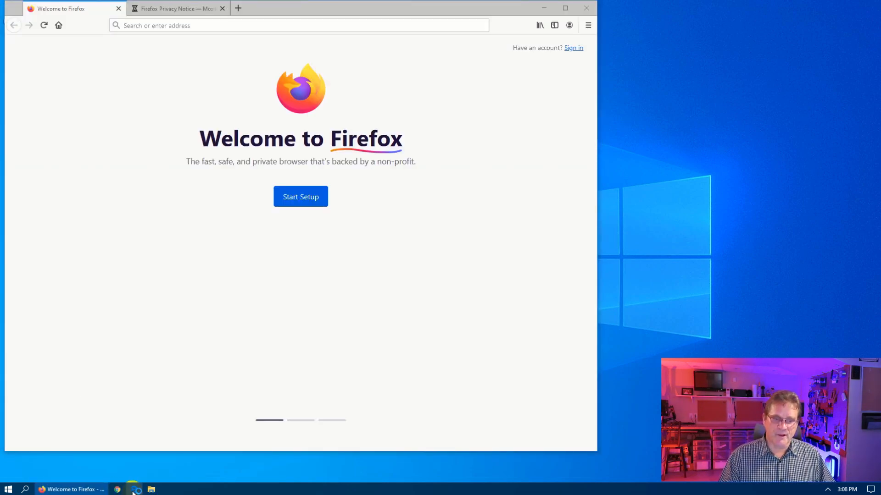
pyautogui.click(134, 490)
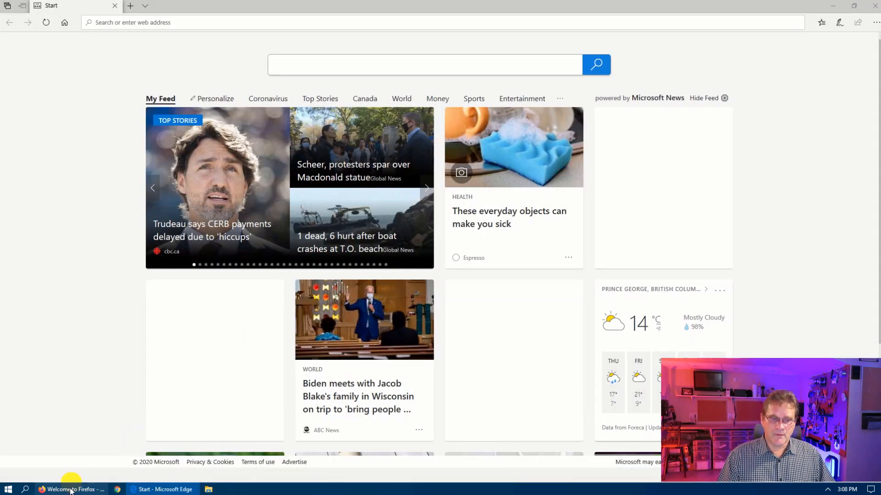
pyautogui.click(69, 490)
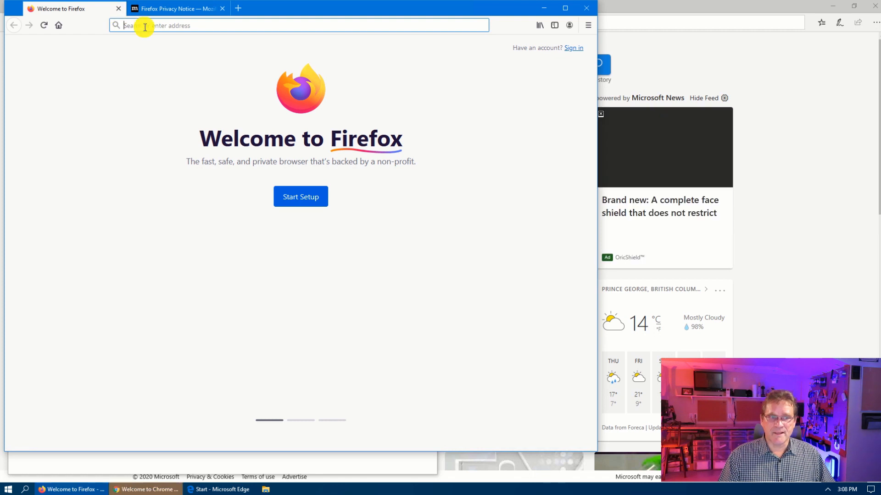
# Load the Google home page in Firefox's welcome tab and close the Firefox Privacy Notice tab.
pyautogui.click(145, 26)
pyautogui.write('google')
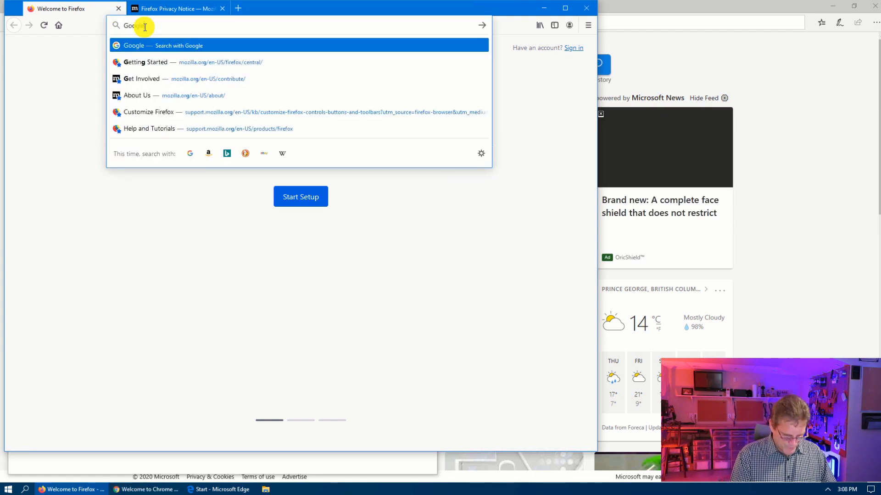
pyautogui.press('Return')
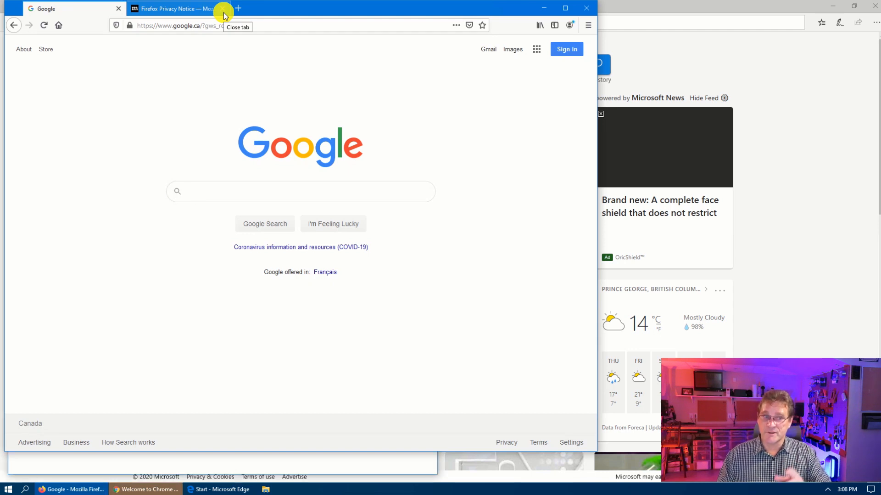
pyautogui.click(224, 13)
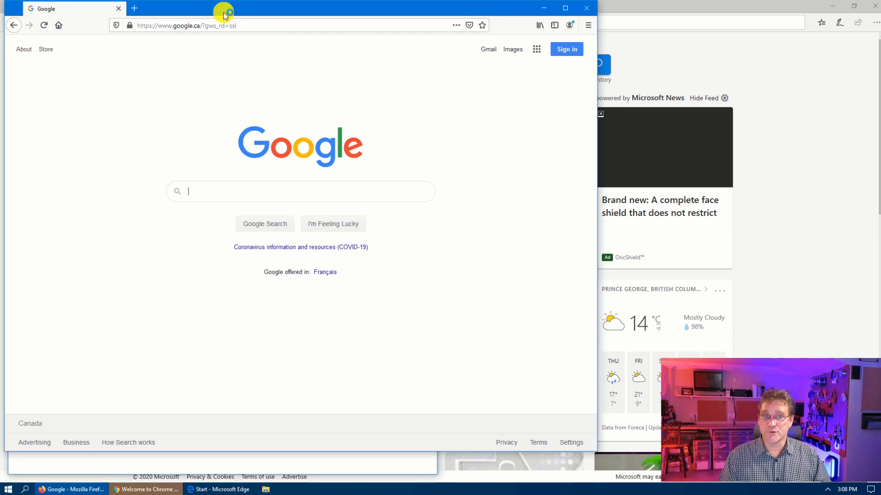
# Maximize the Firefox window.
pyautogui.click(224, 26)
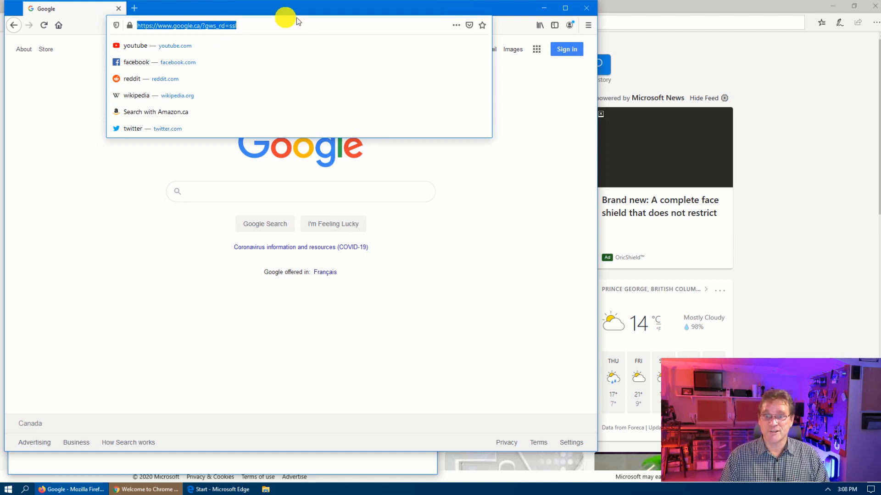
pyautogui.click(572, 11)
pyautogui.click(571, 11)
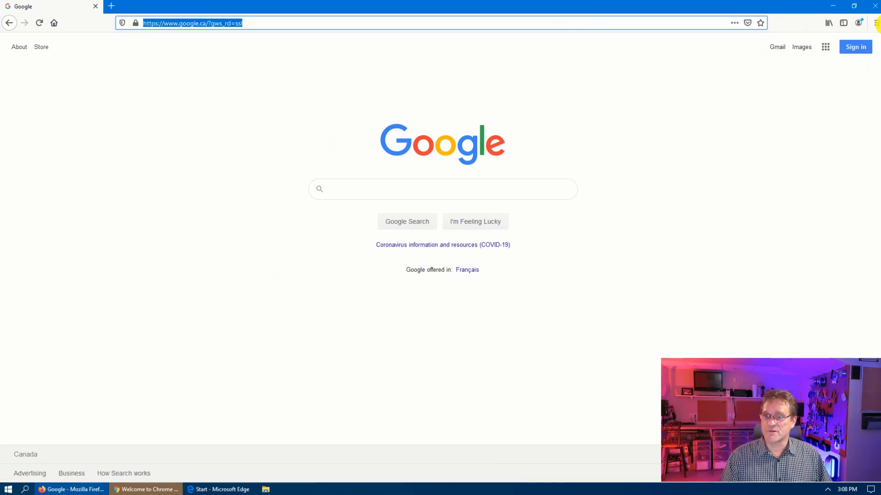
# In Firefox's Home options, set the homepage and new windows to a custom URL using the currently open Google page.
pyautogui.click(876, 24)
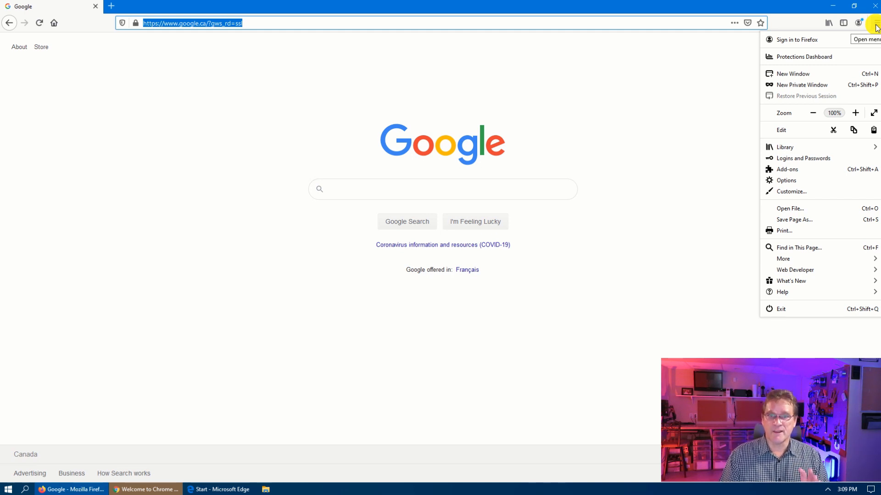
pyautogui.click(800, 181)
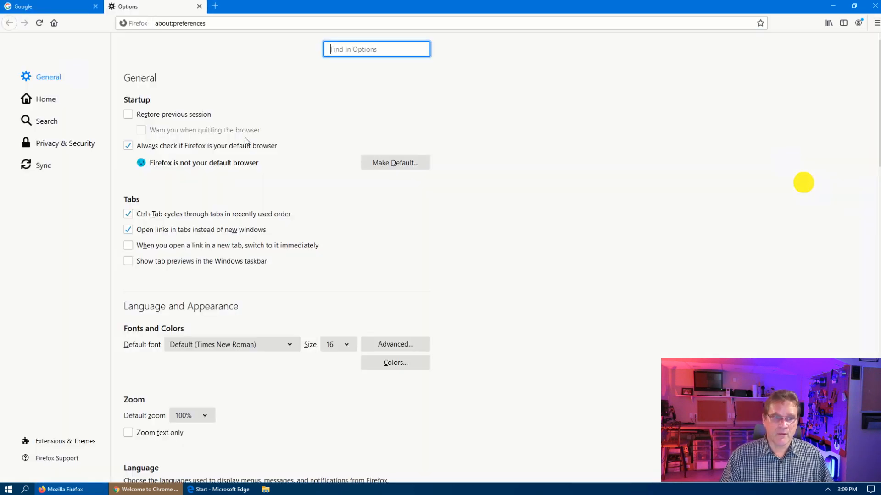
pyautogui.click(40, 98)
pyautogui.click(335, 139)
pyautogui.click(320, 169)
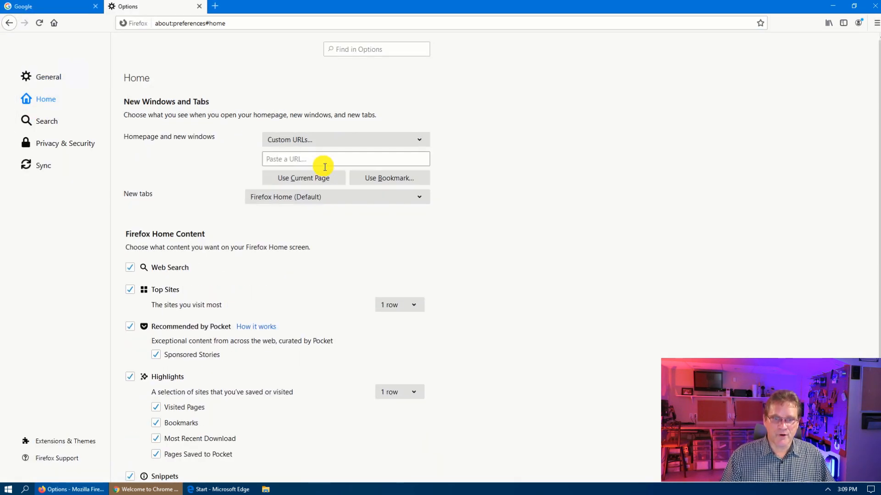
pyautogui.click(310, 157)
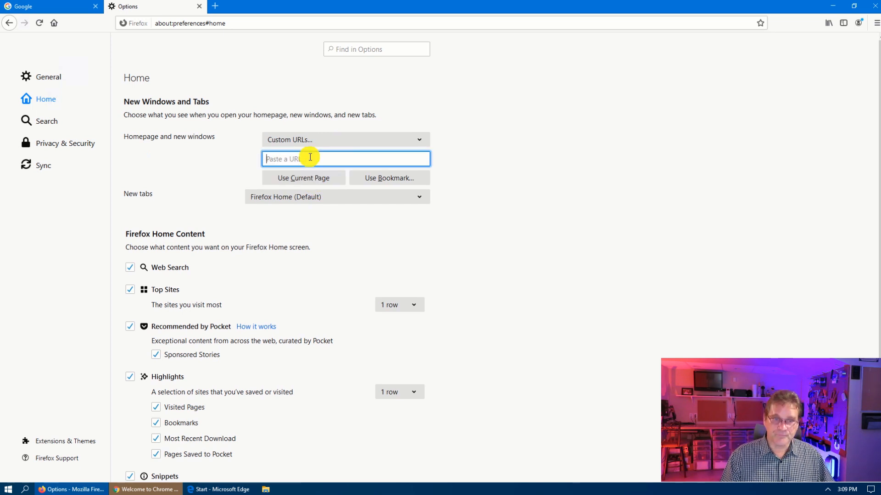
pyautogui.click(278, 177)
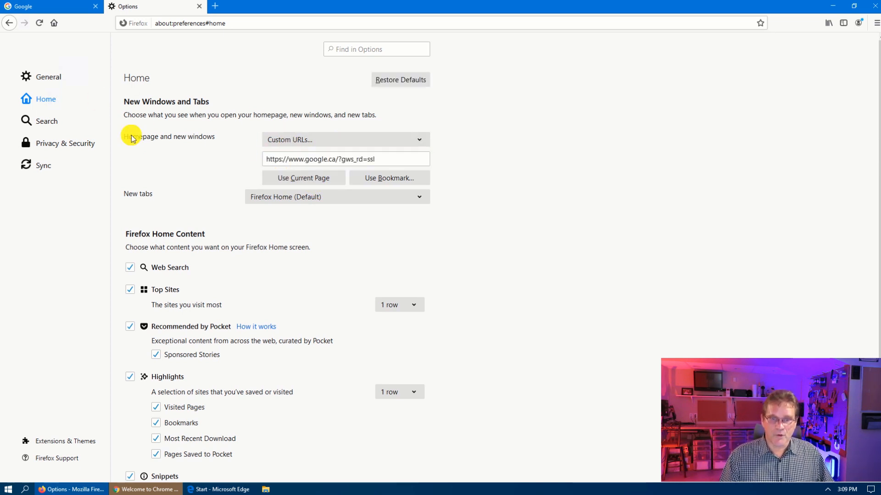
pyautogui.moveTo(411, 166); pyautogui.dragTo(94, 158)
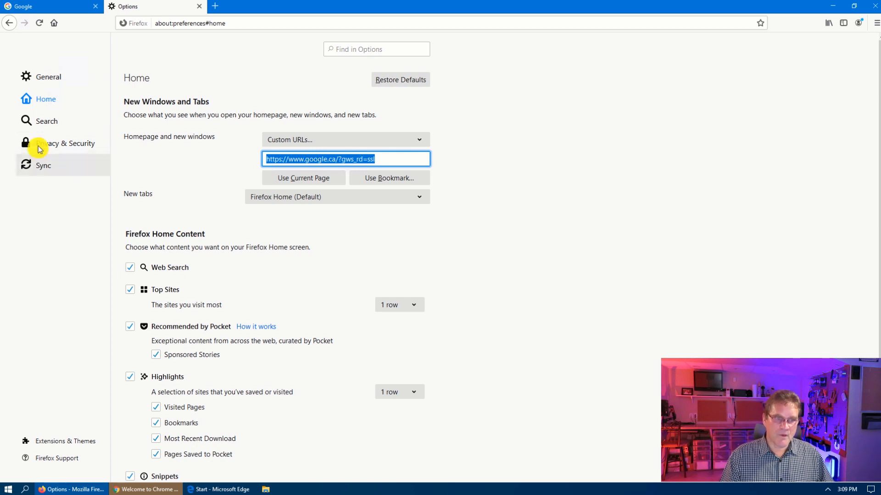
# In Firefox's Search options, remove Amazon.ca, Bing, DuckDuckGo, eBay and Wikipedia from the one-click search engines, keeping only Google.
pyautogui.click(52, 121)
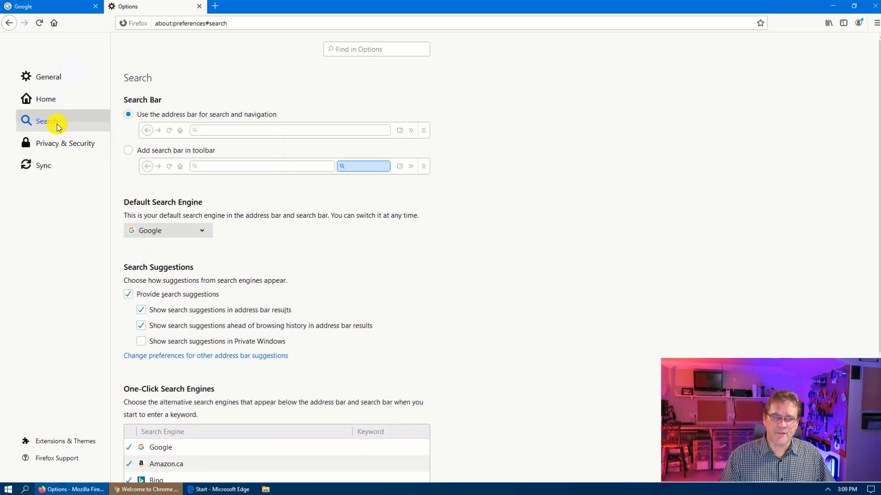
pyautogui.scroll(-3, 194, 298)
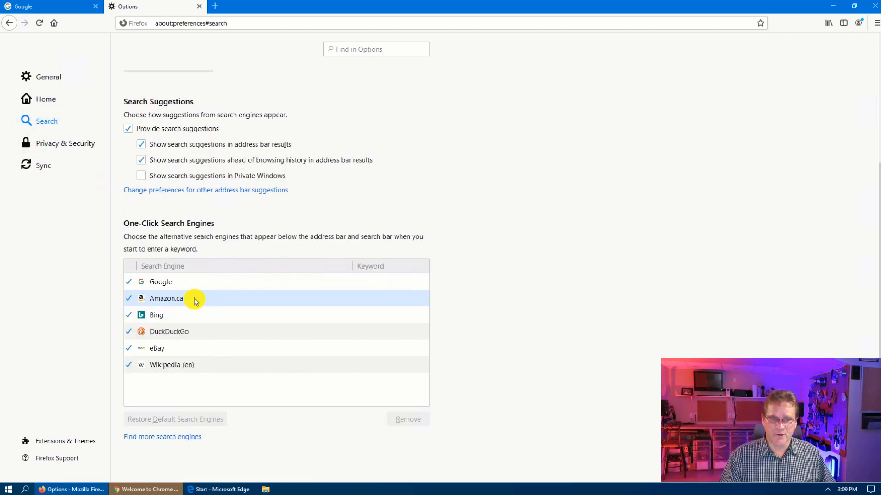
pyautogui.click(194, 298)
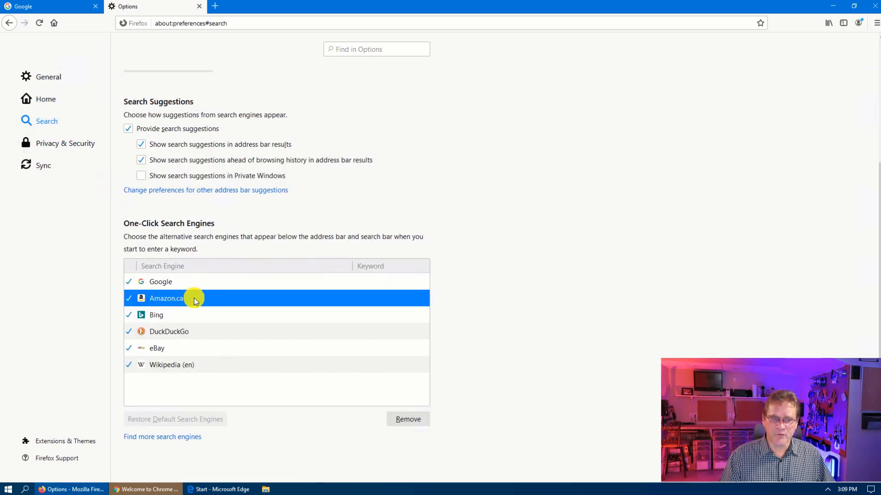
pyautogui.click(243, 362)
pyautogui.click(414, 426)
pyautogui.click(414, 426)
pyautogui.click(414, 427)
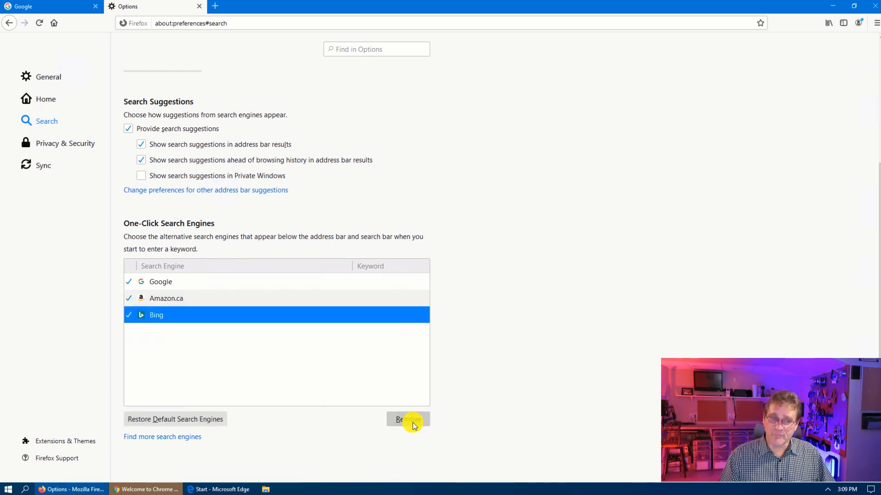
pyautogui.click(414, 426)
pyautogui.click(414, 425)
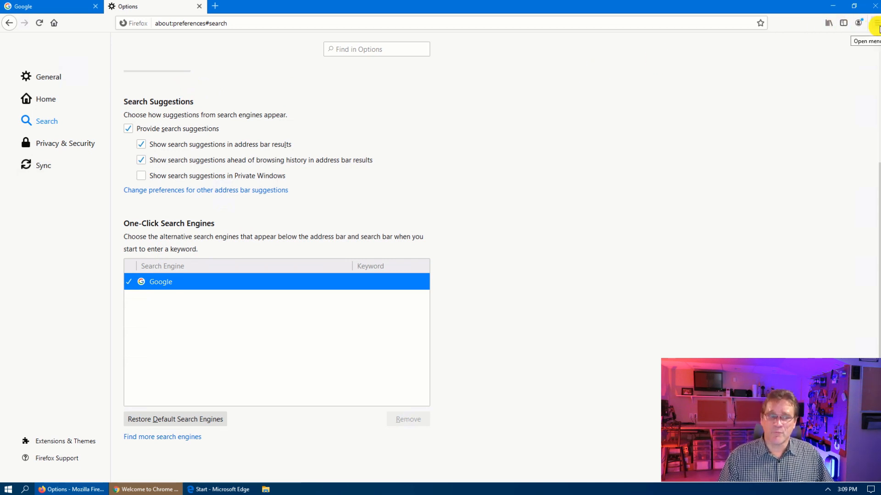
# Add the Bookmarks Menu item to Firefox's toolbar just after the address bar, and view its contents.
pyautogui.click(875, 24)
pyautogui.click(797, 192)
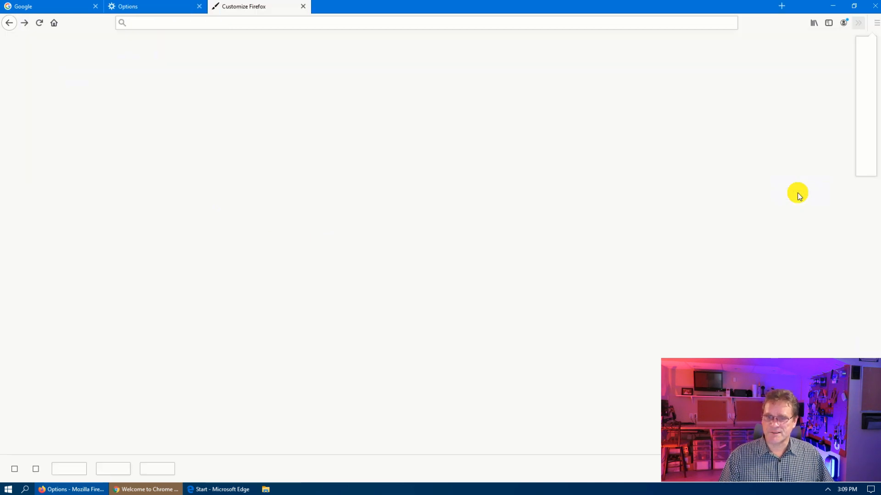
pyautogui.moveTo(237, 114); pyautogui.dragTo(737, 23)
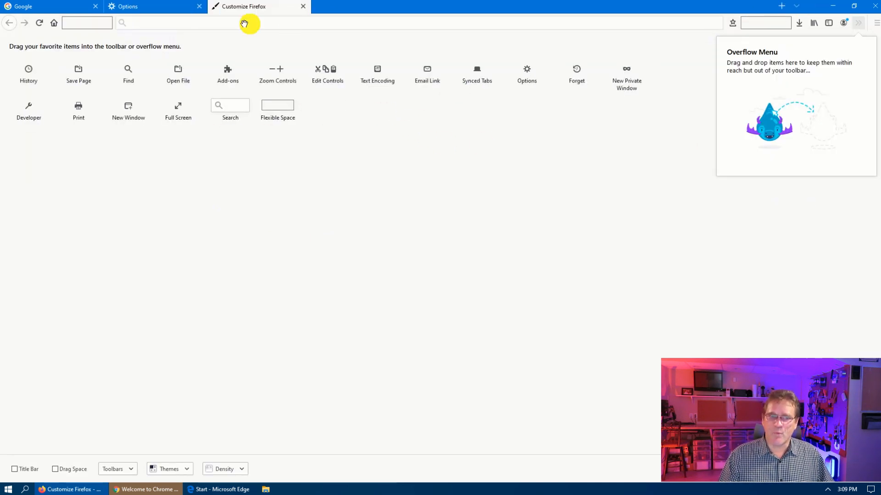
pyautogui.click(303, 6)
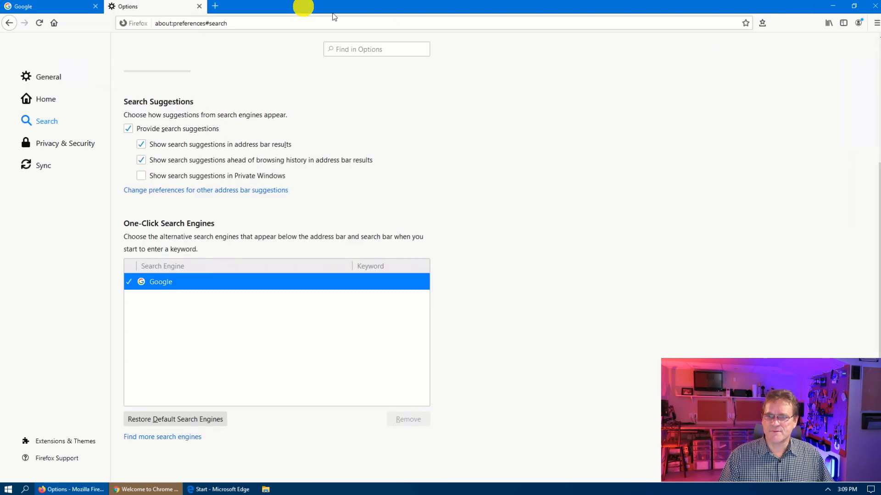
pyautogui.click(763, 23)
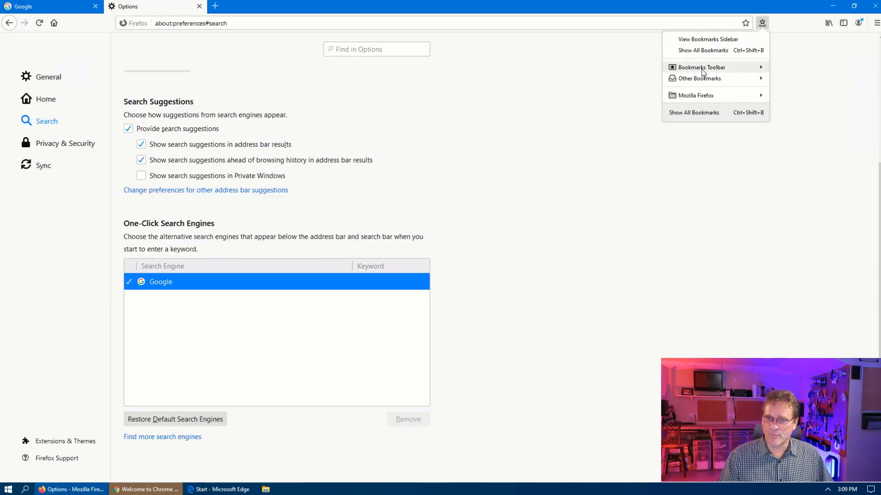
pyautogui.click(511, 92)
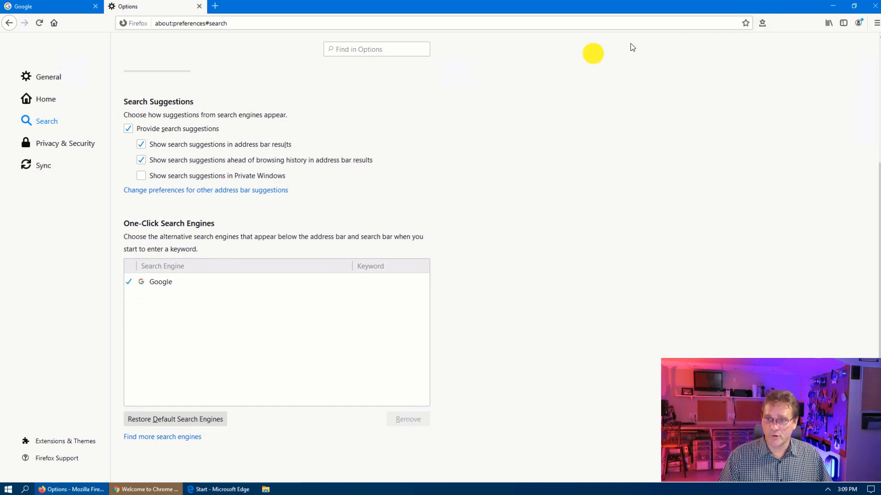
# Close Firefox with both of its tabs and load the copied Google address in Chrome.
pyautogui.click(874, 6)
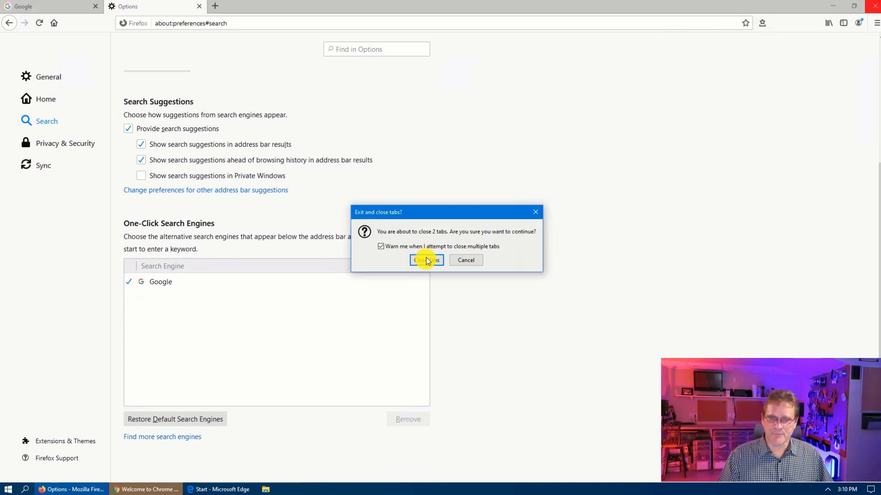
pyautogui.click(427, 261)
pyautogui.click(405, 10)
pyautogui.click(383, 22)
pyautogui.rightClick(385, 20)
pyautogui.click(440, 94)
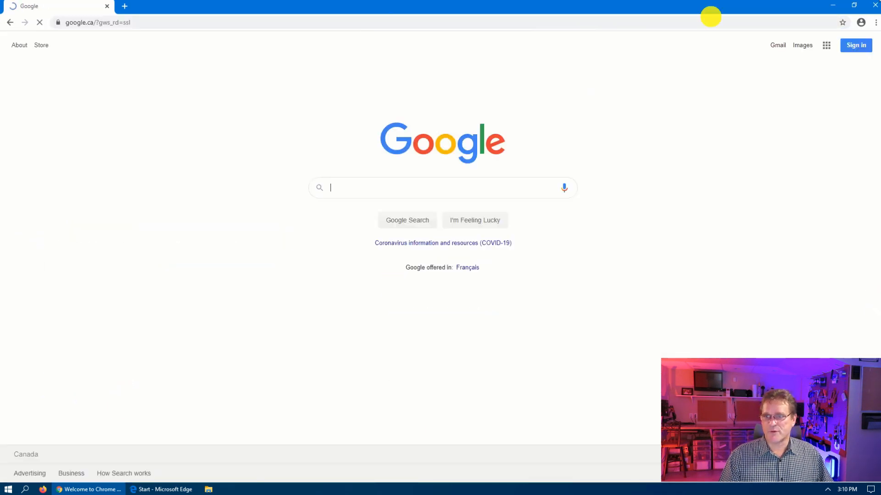
# Set Chrome to open a specific page on startup using the current Google page, and close the browser.
pyautogui.click(874, 21)
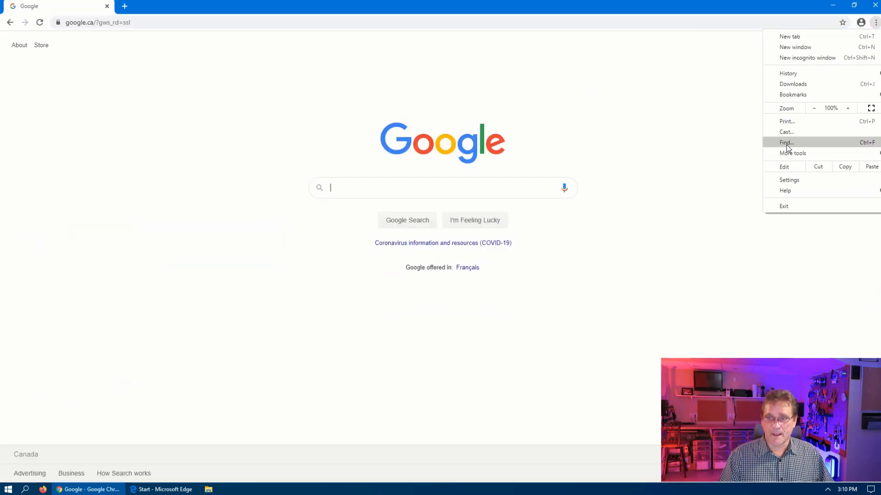
pyautogui.click(781, 179)
pyautogui.scroll(-10, 474, 356)
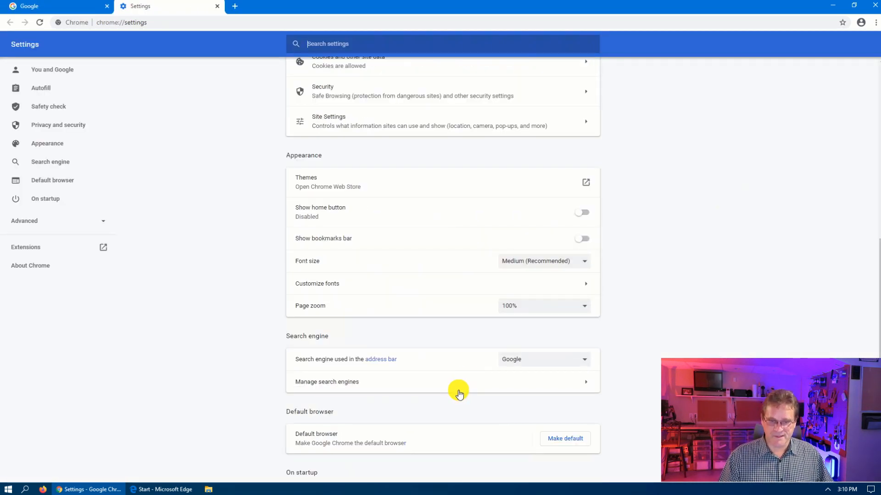
pyautogui.click(401, 407)
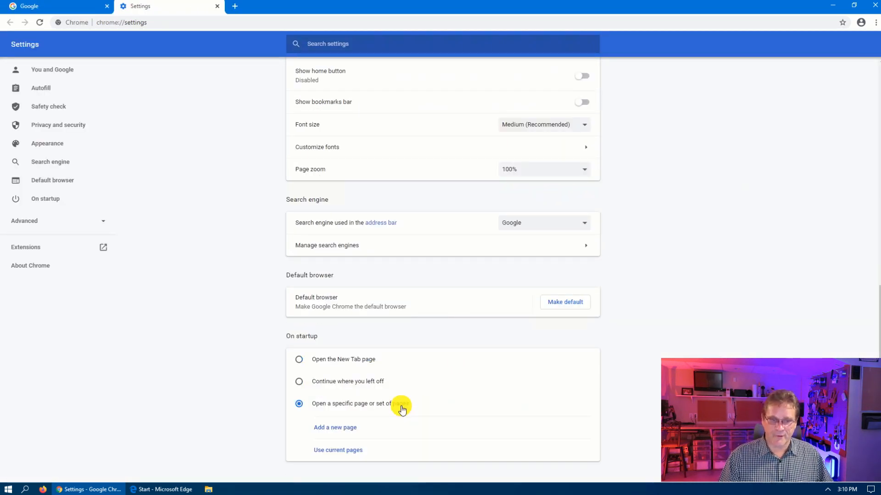
pyautogui.click(338, 451)
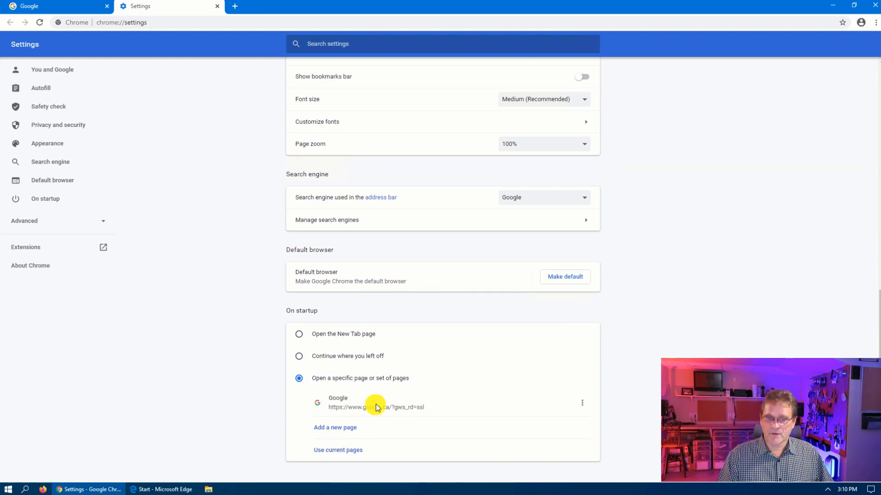
pyautogui.click(873, 6)
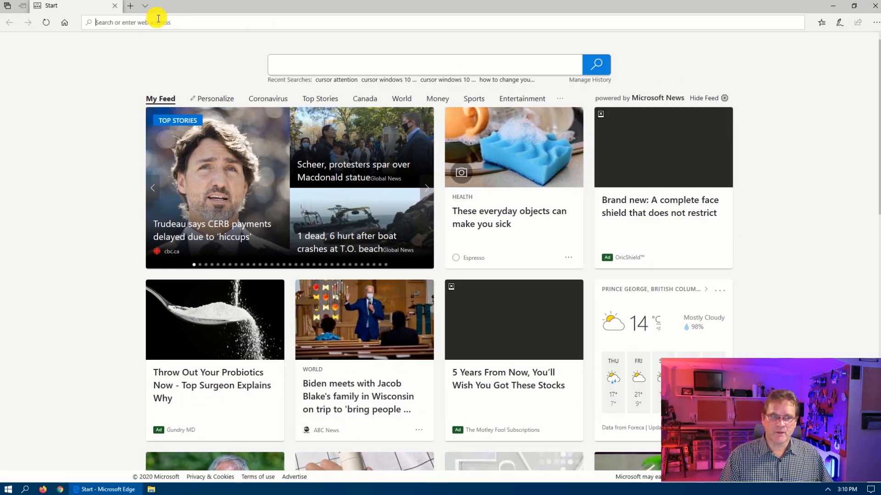
pyautogui.click(143, 30)
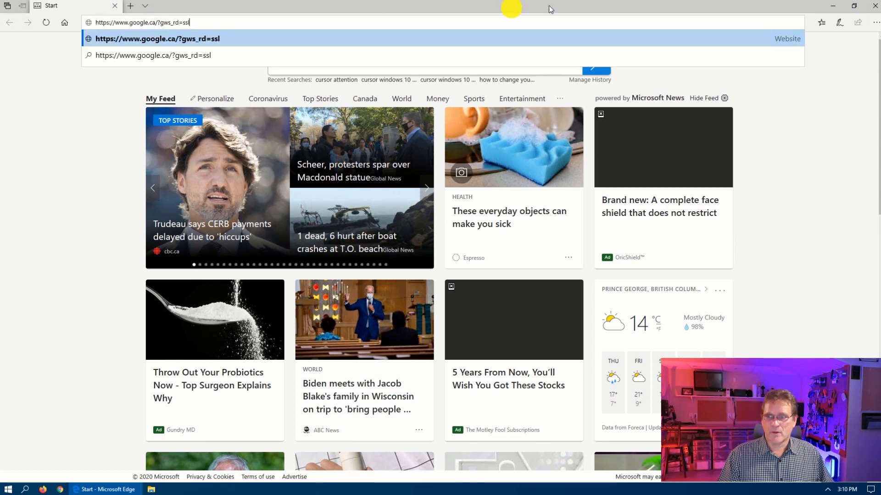
pyautogui.press('Return')
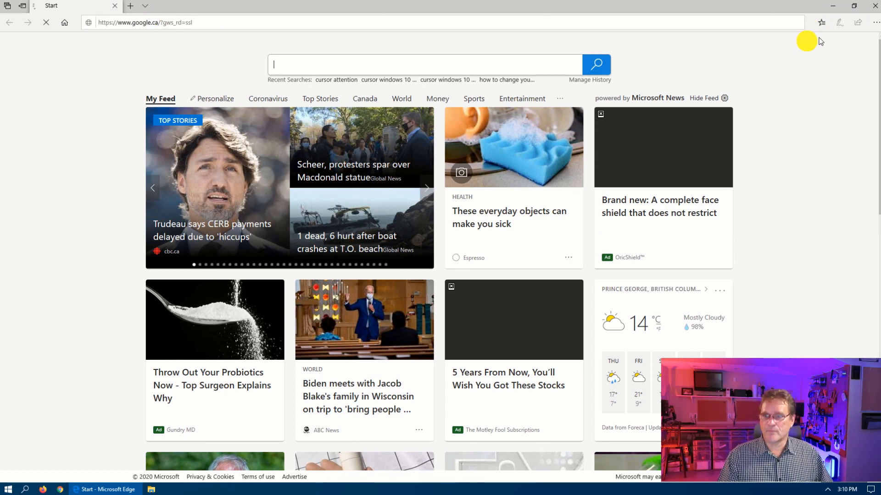
pyautogui.click(876, 23)
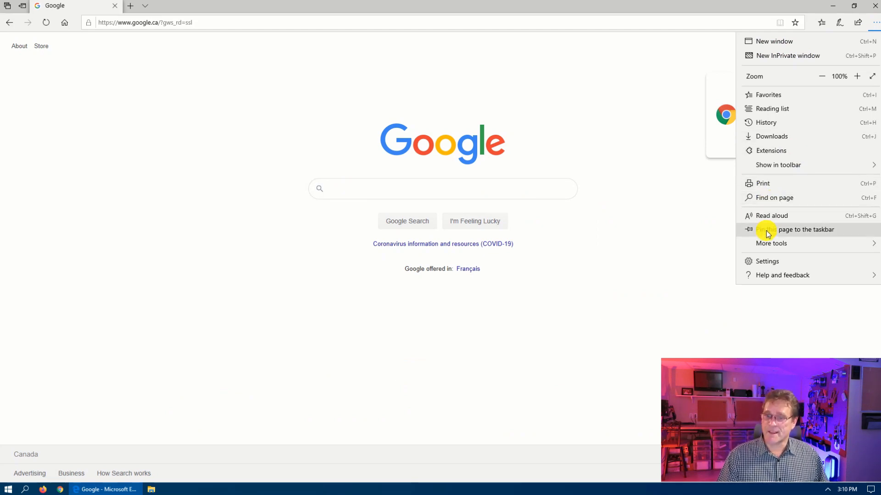
pyautogui.click(768, 262)
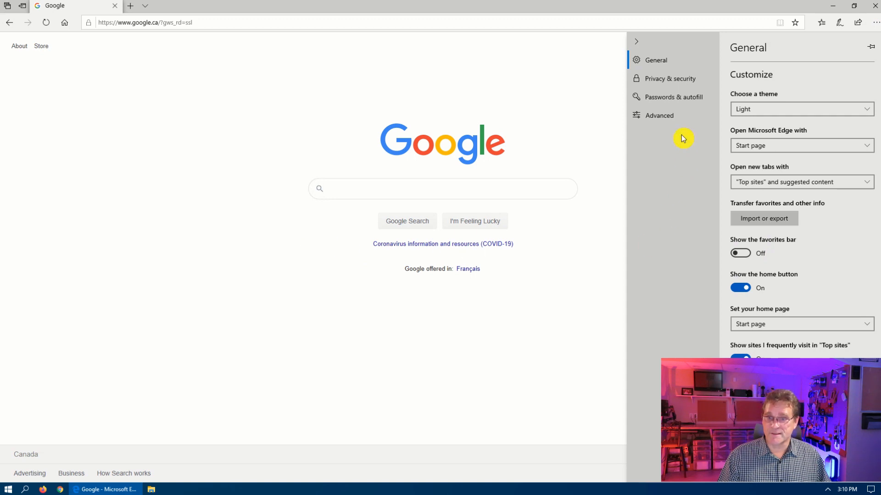
pyautogui.click(763, 181)
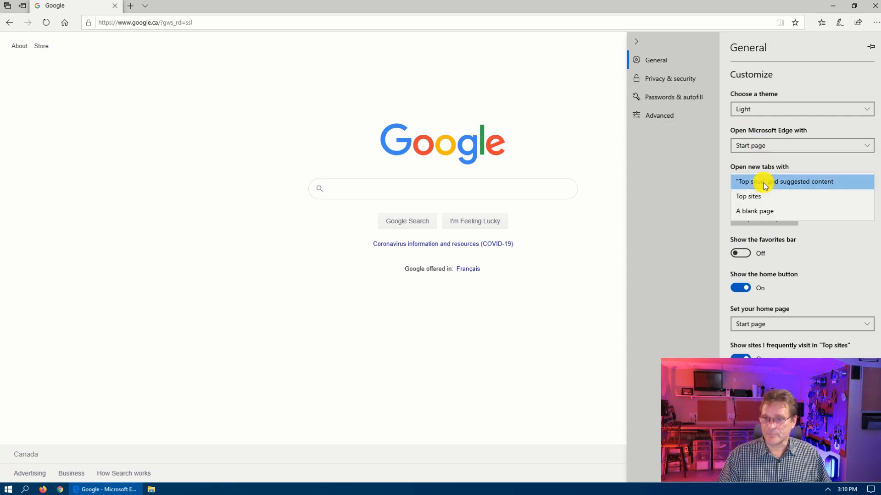
pyautogui.click(768, 322)
pyautogui.click(765, 329)
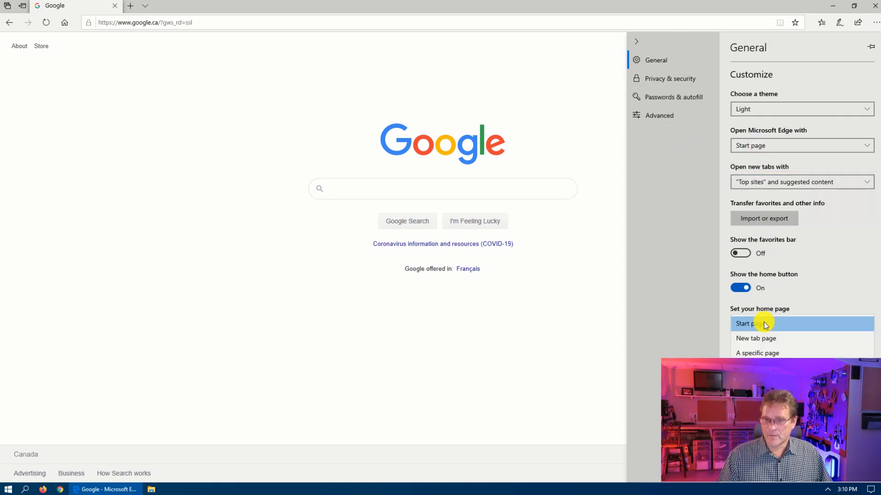
pyautogui.click(768, 352)
pyautogui.click(808, 341)
pyautogui.write('https://www.google.ca/?gws_rd=ssl')
pyautogui.click(865, 341)
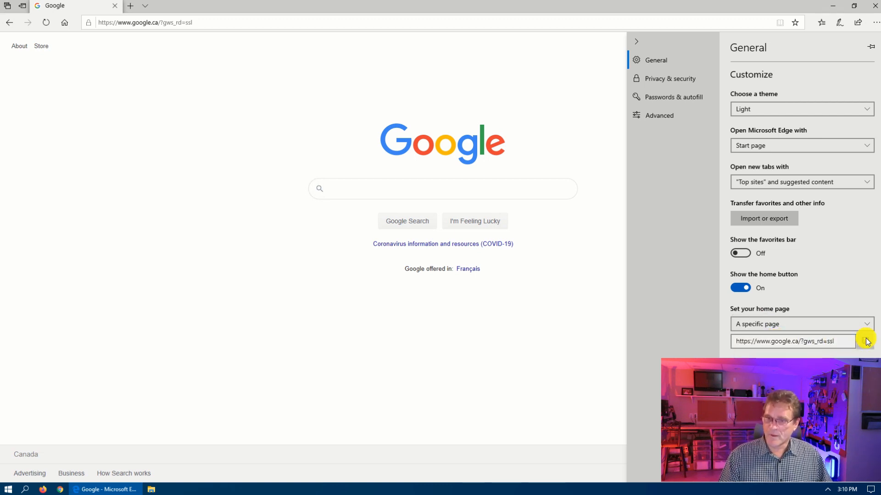
# Decline Google's offer to switch to Chrome and search the web from Edge for "new edge".
pyautogui.click(222, 24)
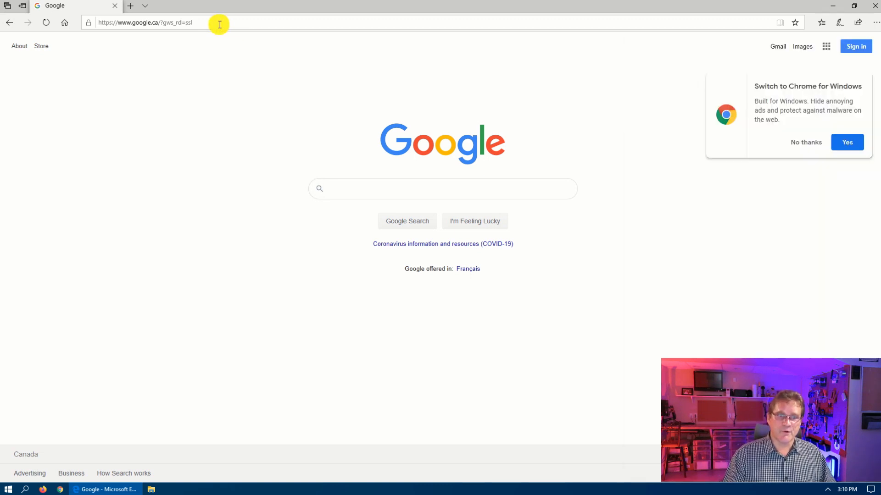
pyautogui.click(219, 25)
pyautogui.click(814, 142)
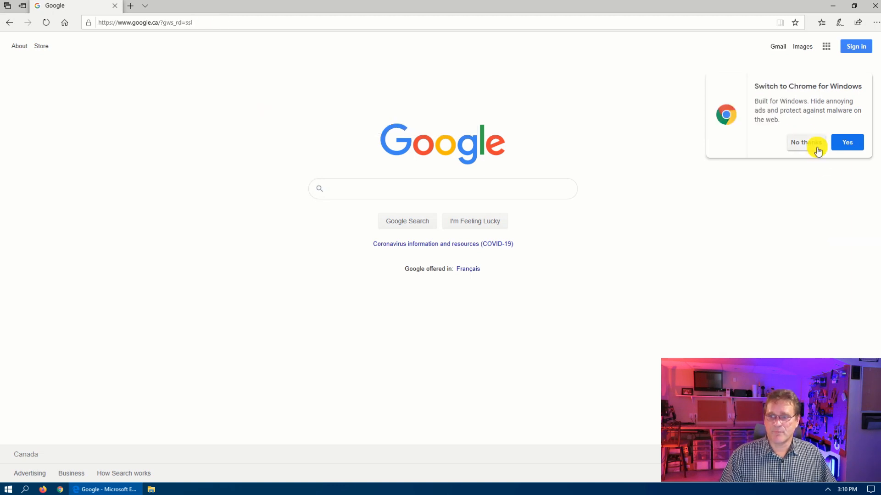
pyautogui.click(233, 23)
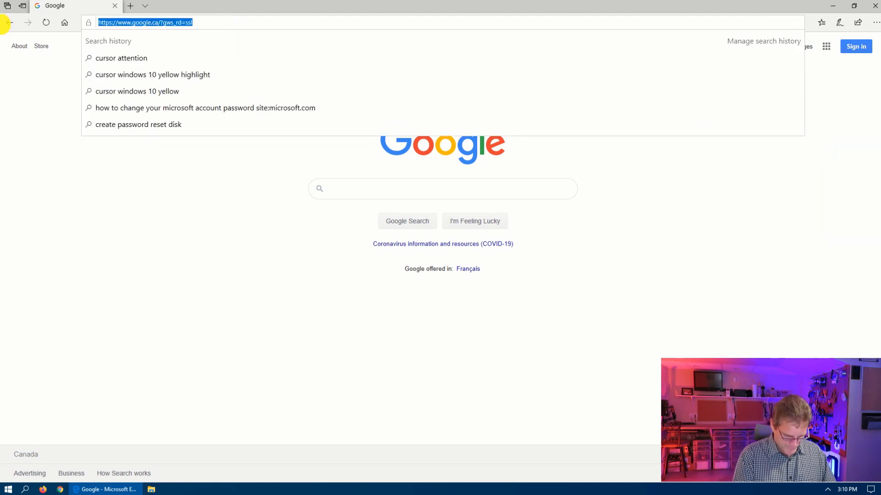
pyautogui.write('new edge')
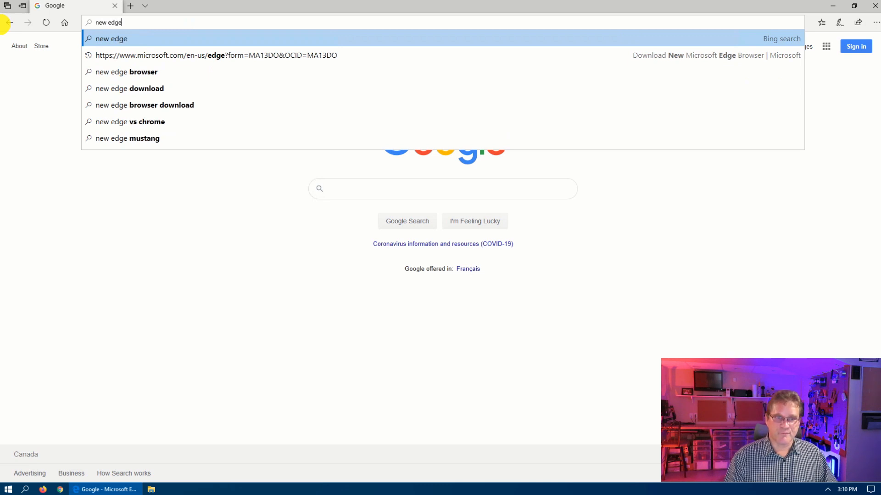
pyautogui.press('Return')
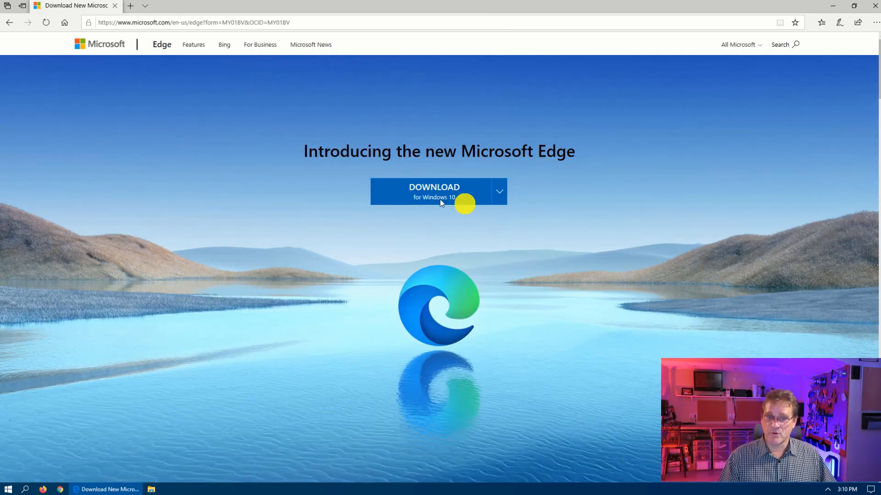
# Download the new Microsoft Edge for Windows 10 and run MicrosoftEdgeSetup.exe.
pyautogui.click(435, 195)
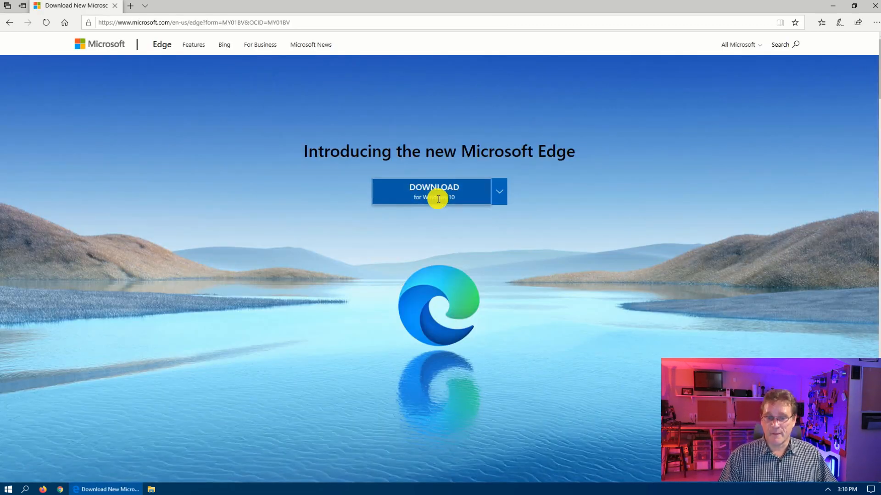
pyautogui.click(579, 407)
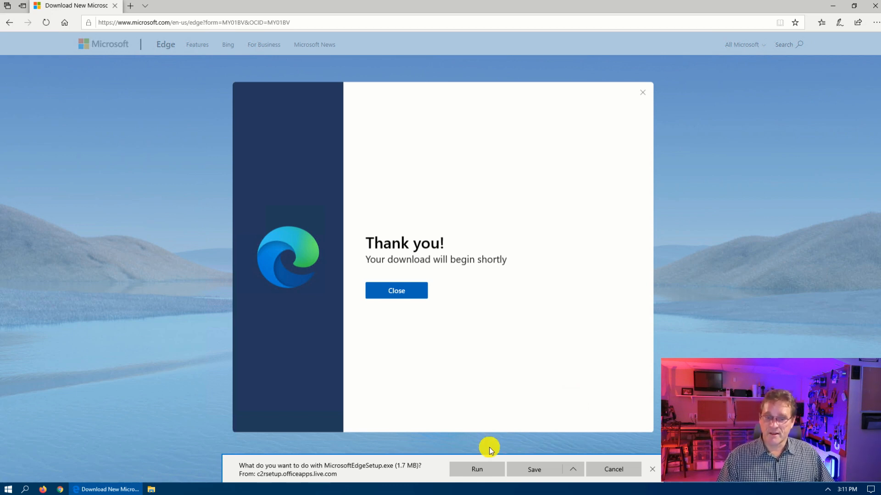
pyautogui.click(478, 466)
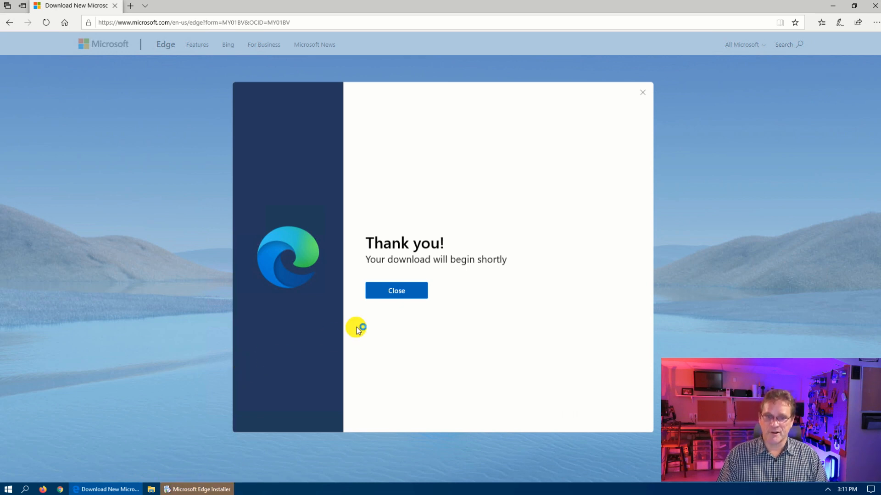
# Close the download confirmation and the old Edge window, and move the Google Chrome desktop shortcut to the Recycle Bin.
pyautogui.click(397, 291)
pyautogui.click(868, 7)
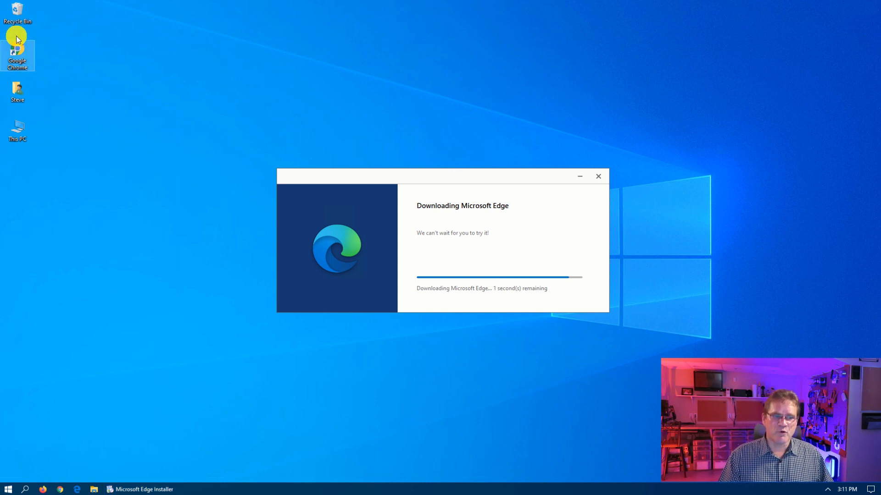
pyautogui.moveTo(26, 57); pyautogui.dragTo(18, 16)
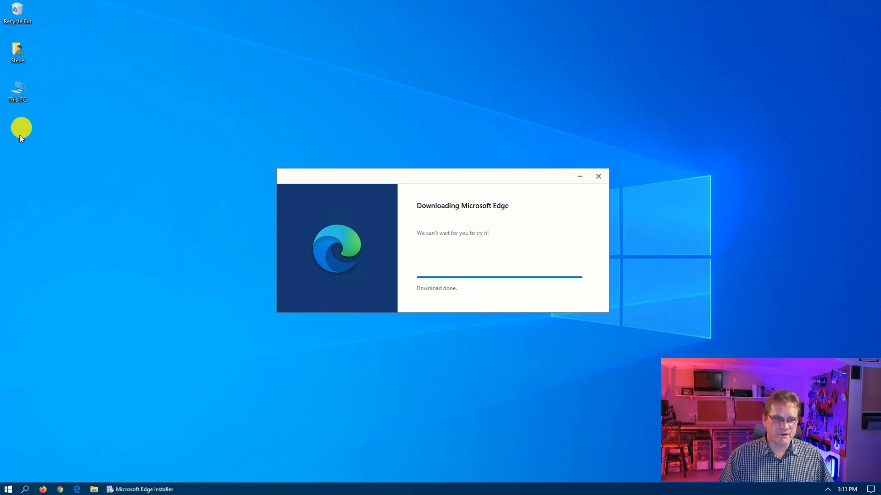
# Start the CCleaner Free download from ccleaner.com in Firefox, declining to make Firefox the default browser.
pyautogui.click(41, 490)
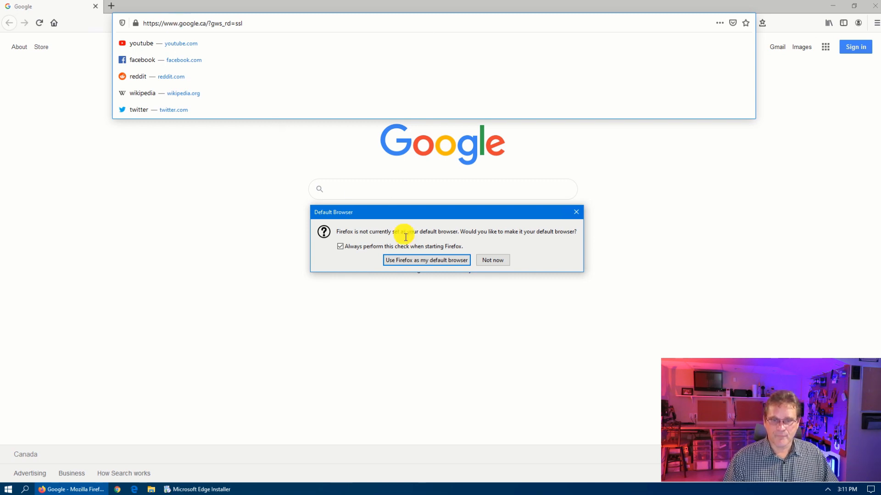
pyautogui.click(491, 261)
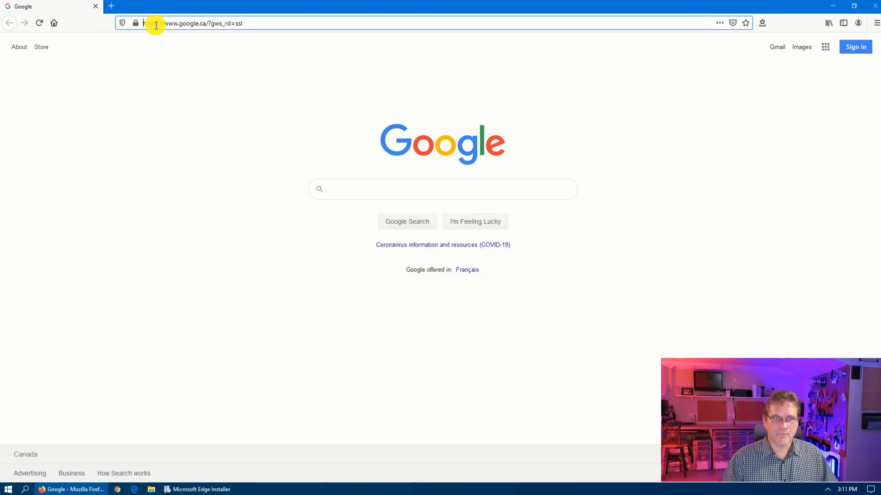
pyautogui.click(238, 24)
pyautogui.write('ccleaner.com')
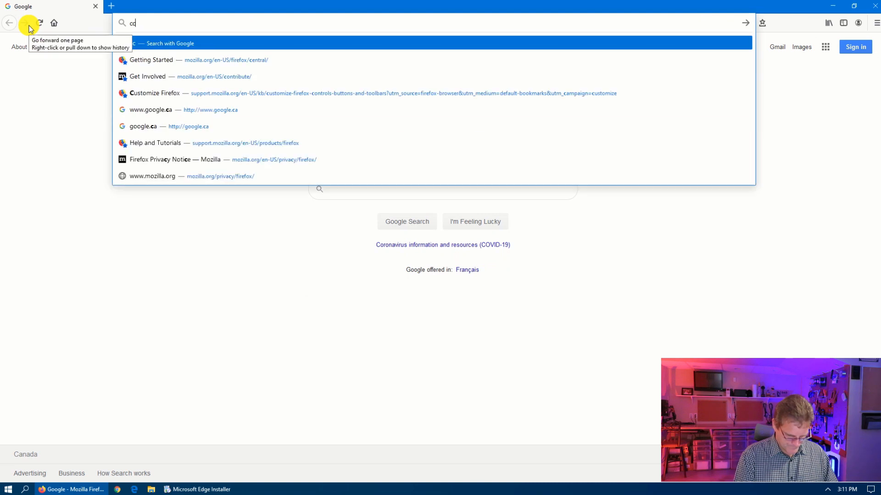
pyautogui.press('Return')
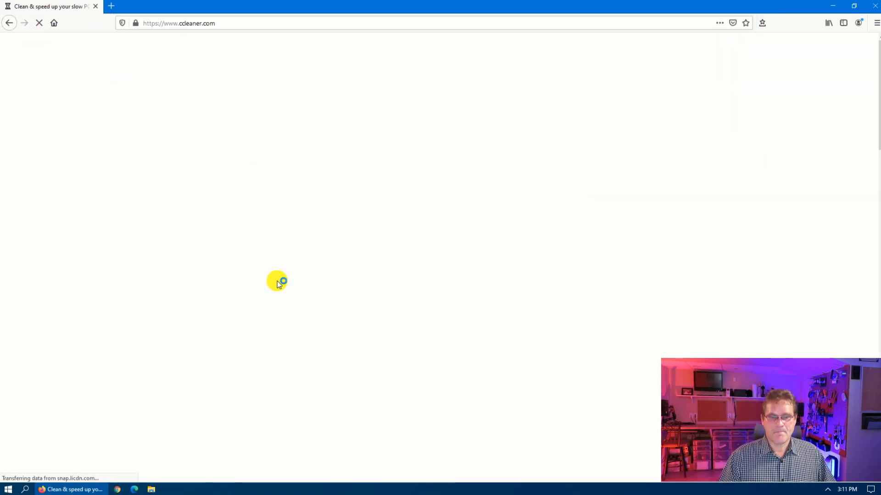
pyautogui.scroll(-7, 291, 266)
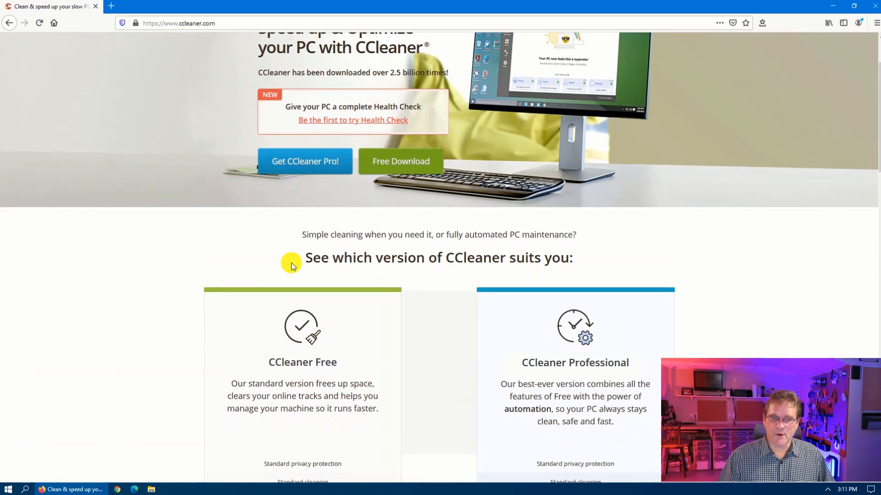
pyautogui.click(308, 419)
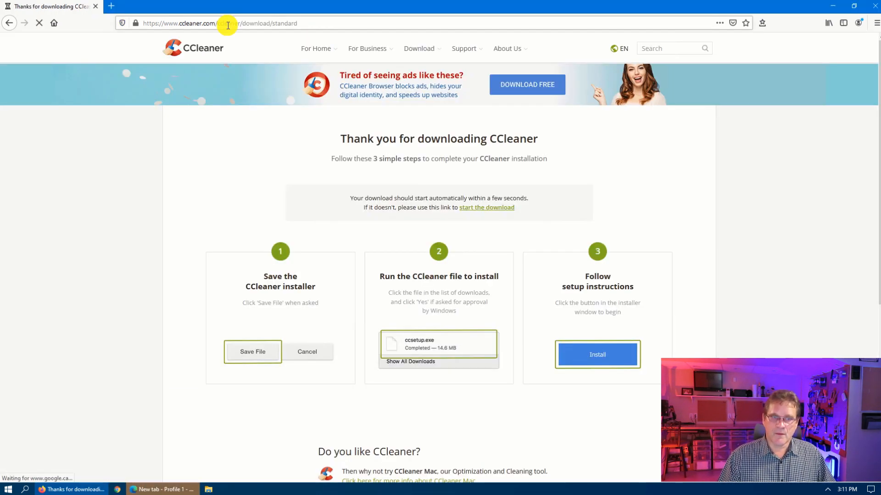
pyautogui.click(253, 23)
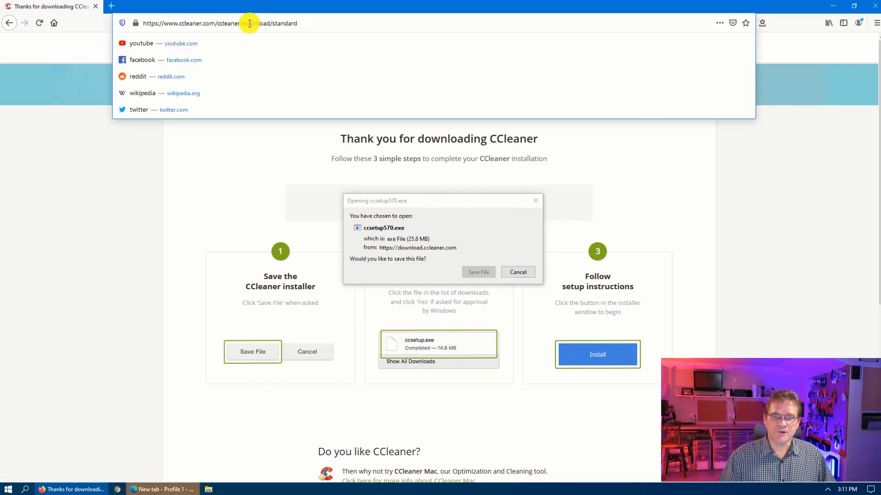
pyautogui.click(525, 273)
pyautogui.moveTo(242, 23); pyautogui.dragTo(449, 43)
pyautogui.press('BackSpace')
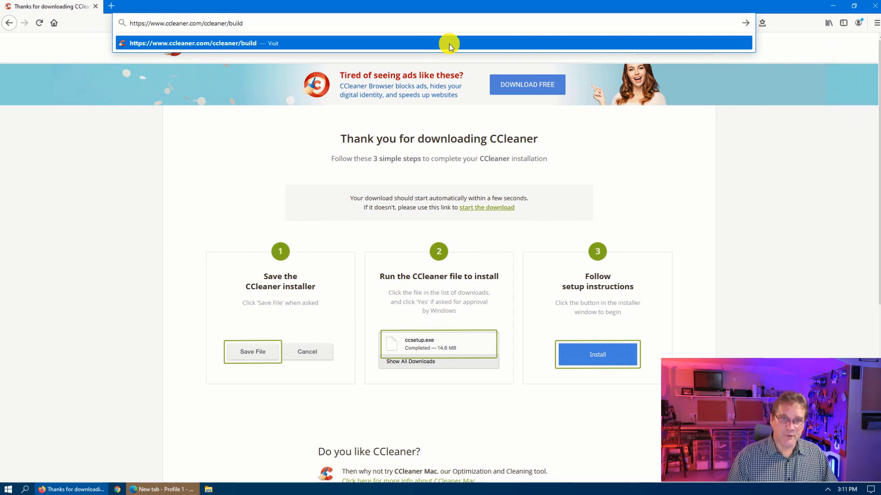
pyautogui.click(449, 43)
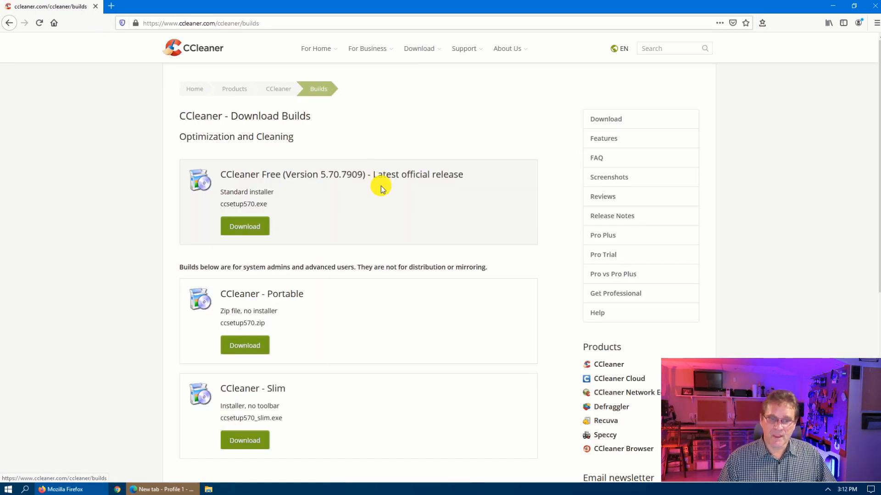
# Download the CCleaner Slim installer ccsetup570_slim.exe from the builds page and run it.
pyautogui.scroll(-4, 383, 189)
pyautogui.click(243, 253)
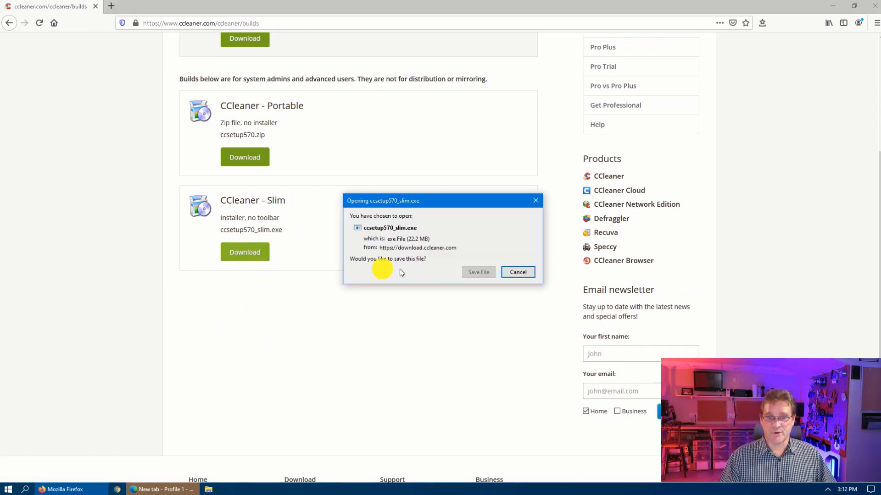
pyautogui.click(477, 273)
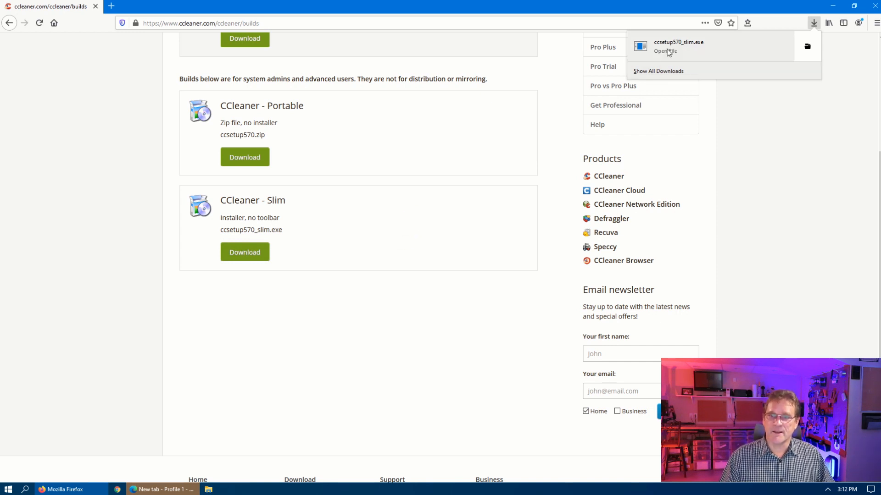
pyautogui.click(668, 51)
pyautogui.click(559, 93)
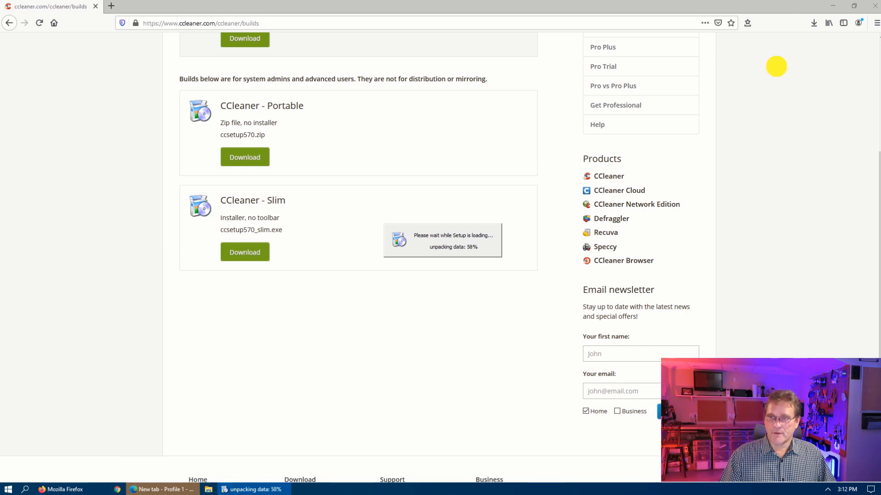
# Close Firefox and install CCleaner v5.70 with the default install options, launching it when setup finishes.
pyautogui.click(872, 7)
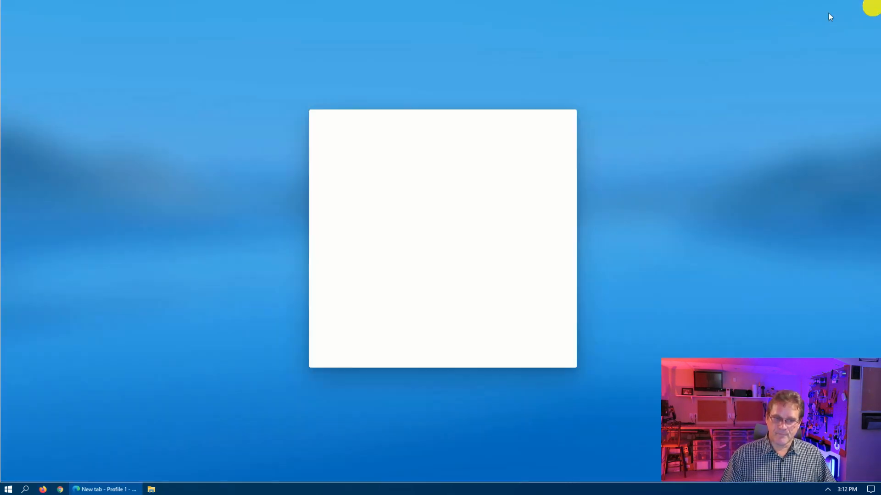
pyautogui.click(542, 320)
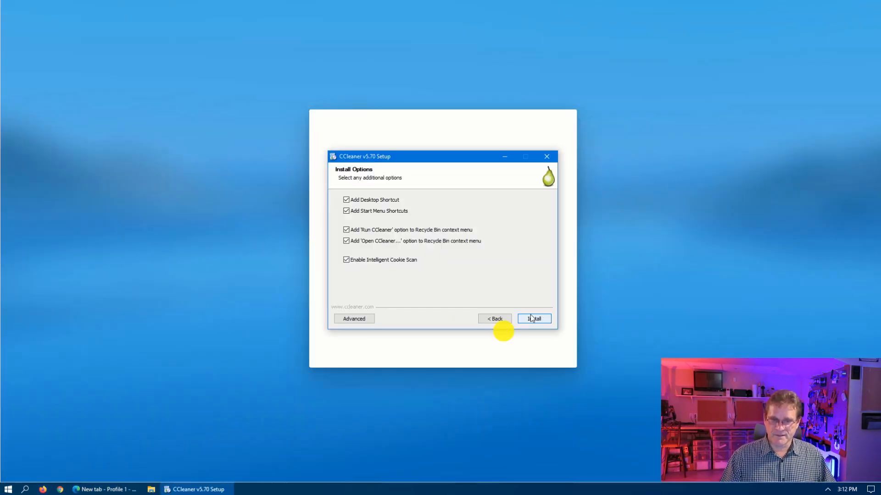
pyautogui.click(537, 320)
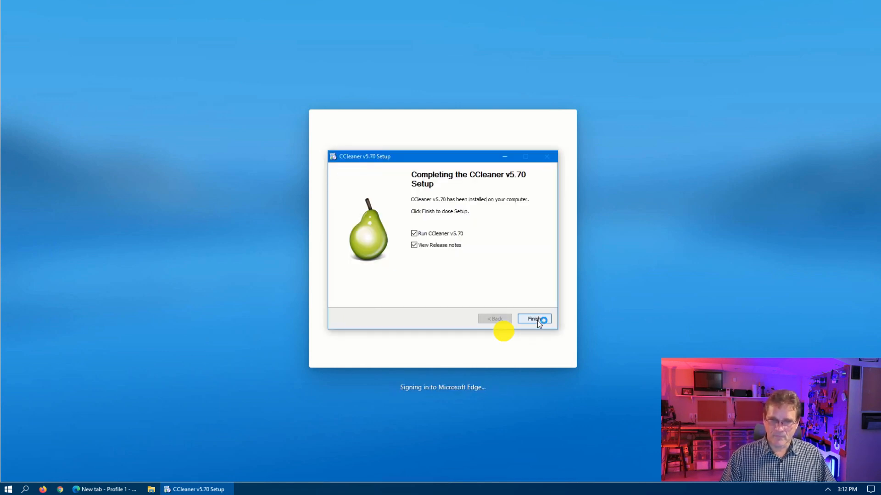
pyautogui.click(537, 321)
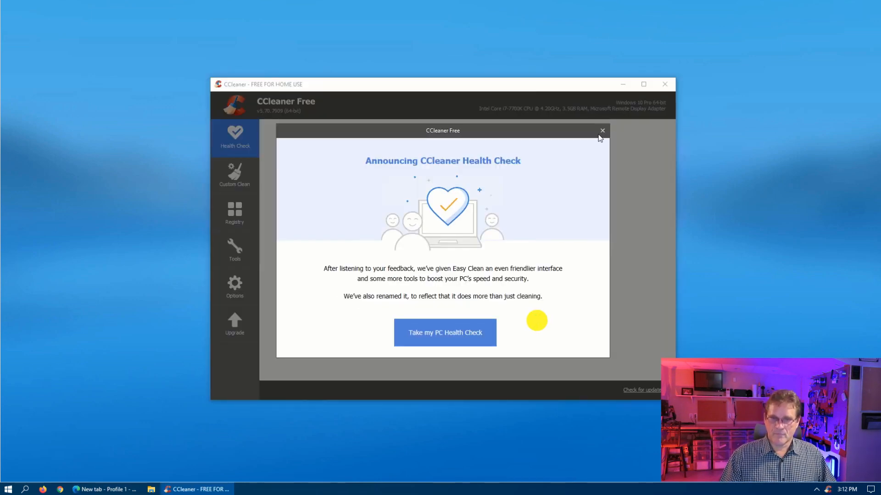
# Dismiss the Health Check announcement and set the CCleaner home screen to Custom Clean in the basic settings.
pyautogui.click(601, 133)
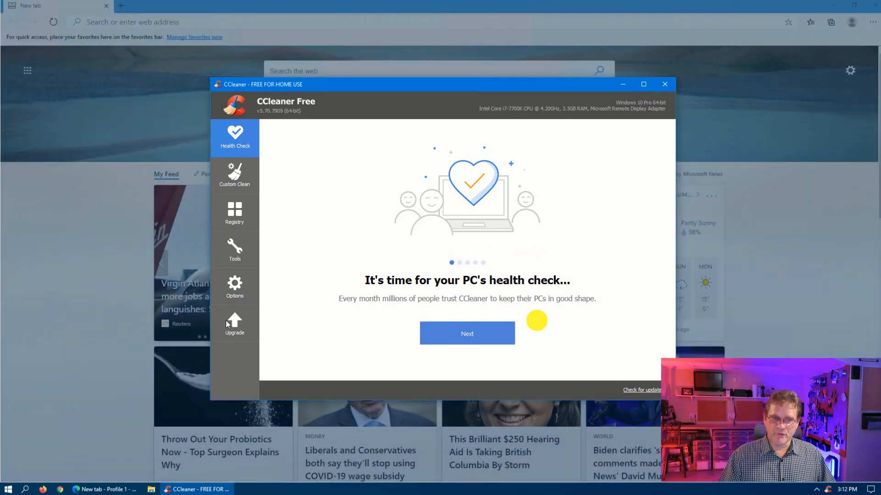
pyautogui.click(241, 293)
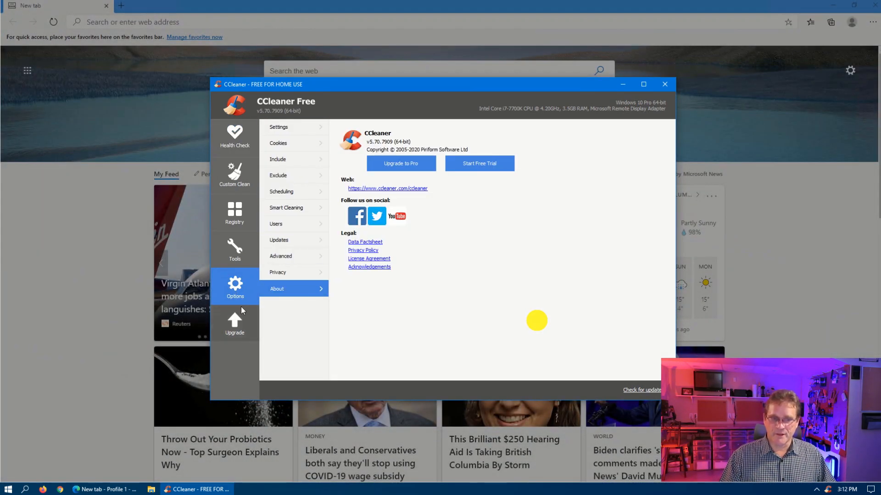
pyautogui.click(289, 131)
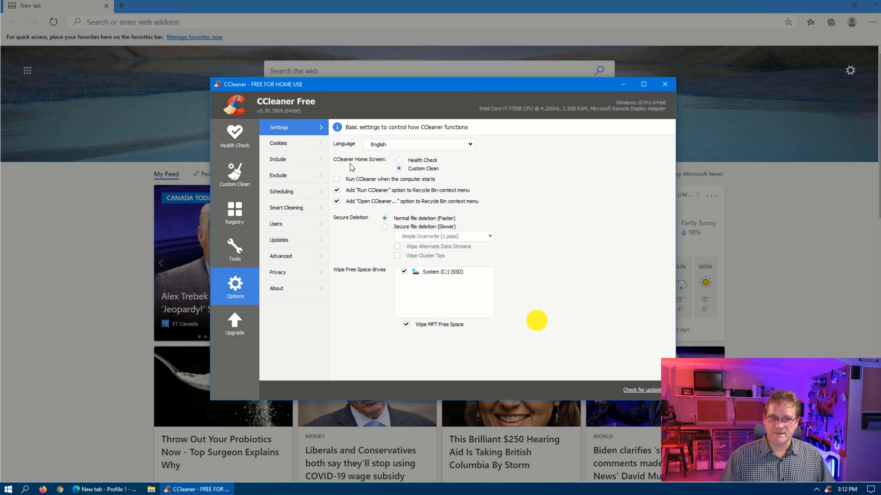
# Turn off junk file notifications and Smart Cleaning in the CCleaner options, and close CCleaner.
pyautogui.click(237, 250)
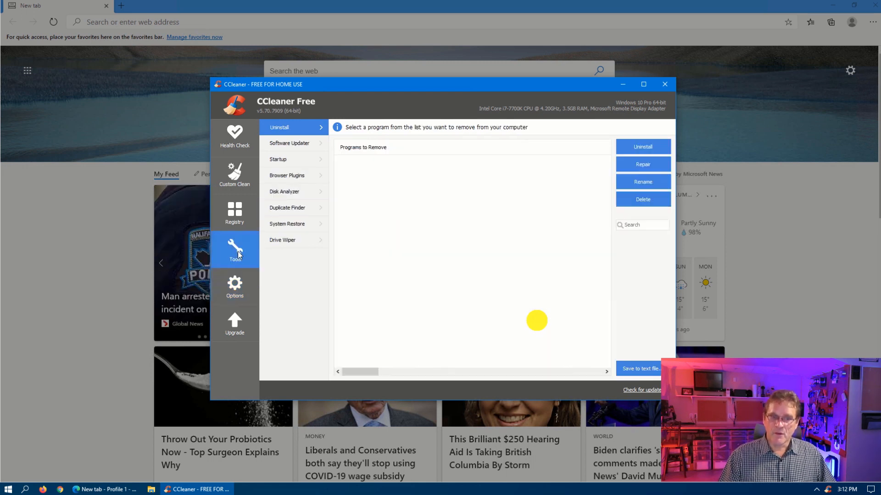
pyautogui.click(233, 297)
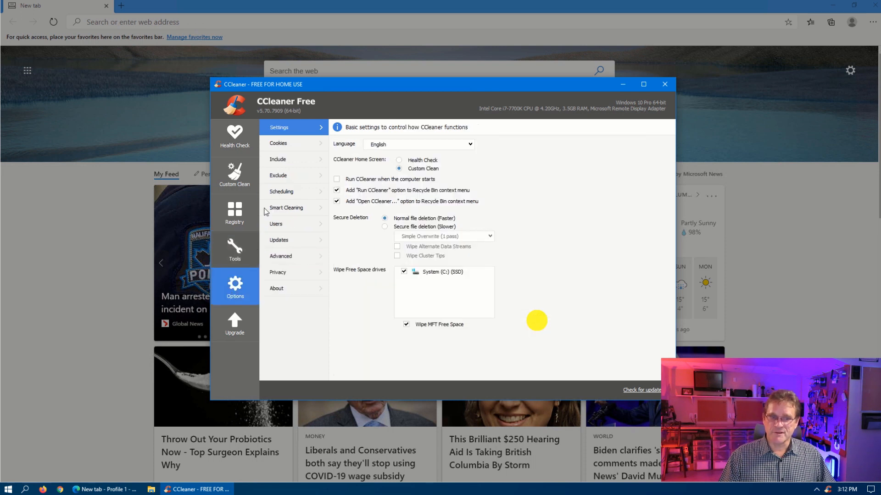
pyautogui.click(288, 208)
pyautogui.click(337, 145)
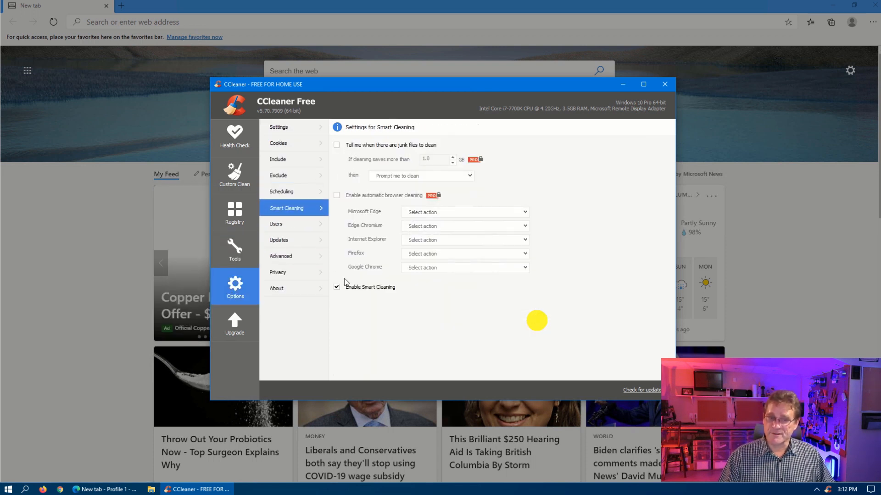
pyautogui.click(337, 287)
pyautogui.click(458, 277)
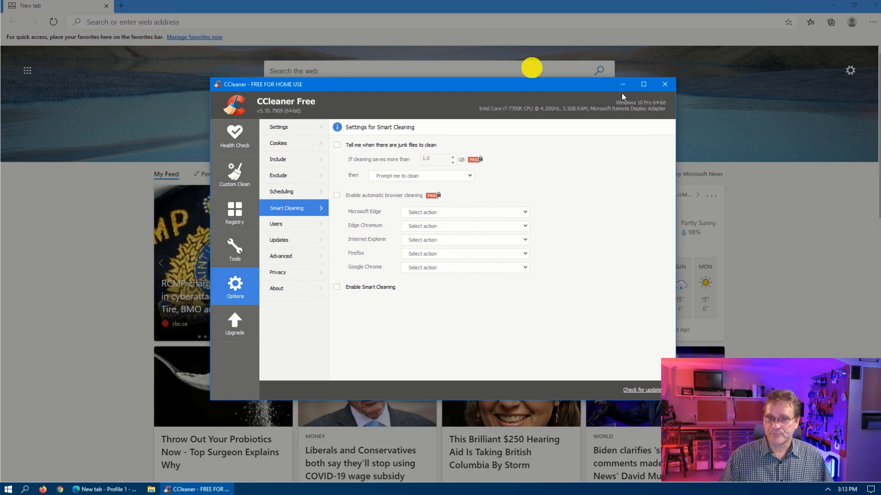
pyautogui.click(663, 83)
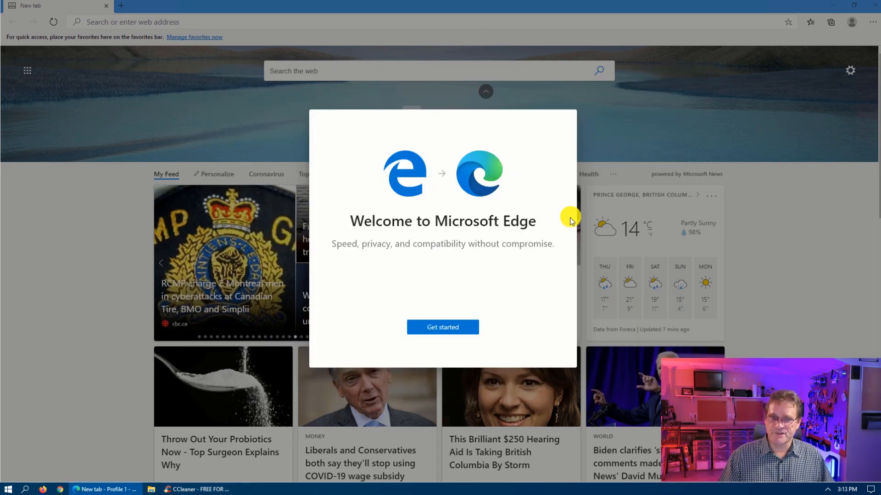
# Complete the Microsoft Edge welcome setup without signing in and close Edge.
pyautogui.click(432, 328)
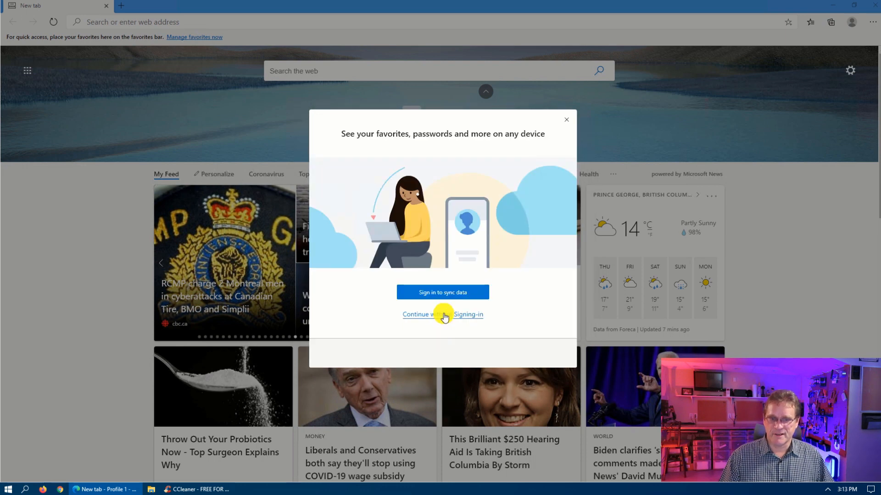
pyautogui.click(444, 316)
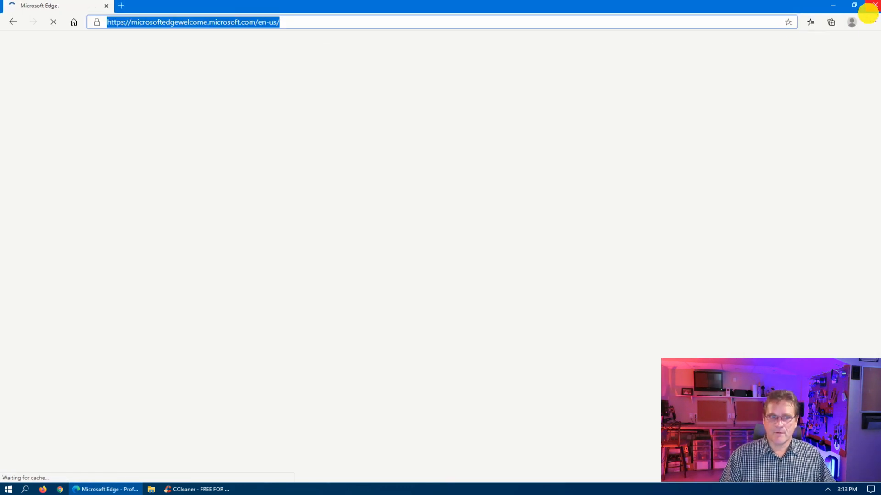
pyautogui.click(871, 5)
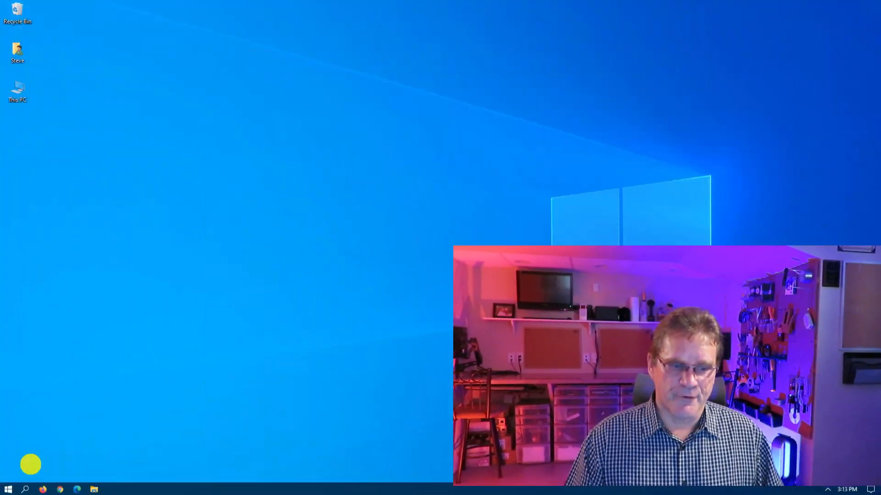
# Open the file location of the Malwarebytes shortcut pinned in the Utilities group of Start.
pyautogui.click(8, 489)
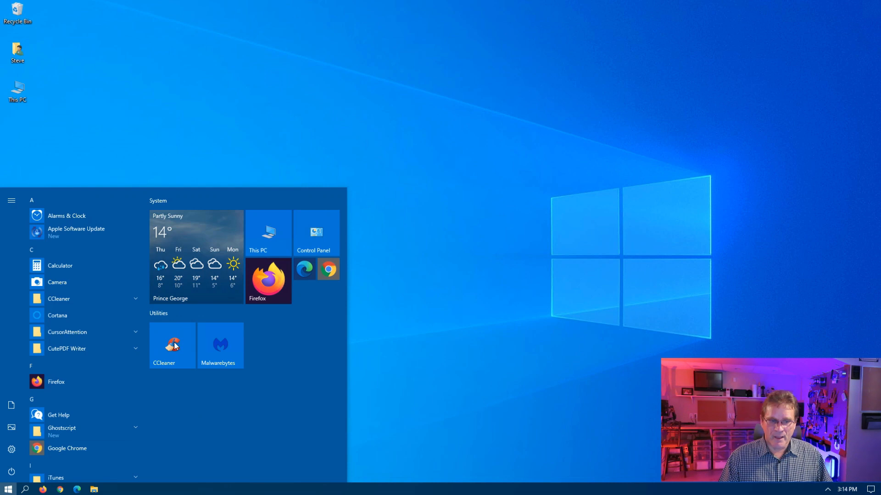
pyautogui.rightClick(223, 349)
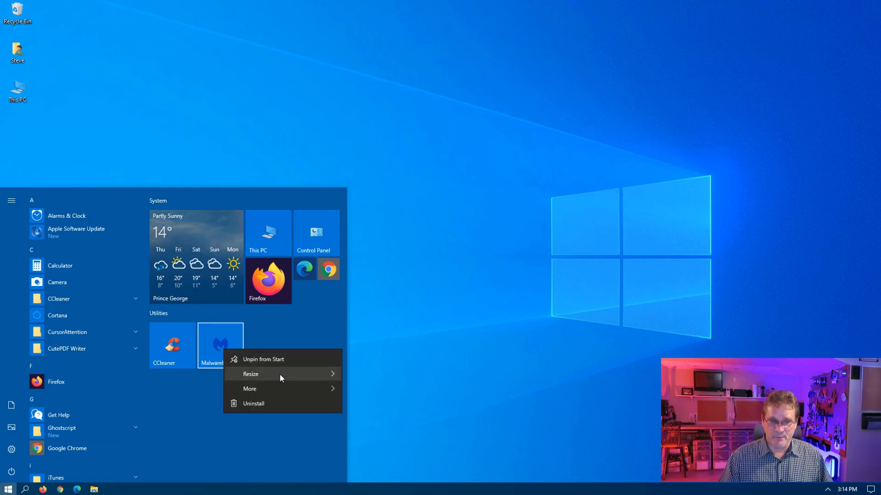
pyautogui.moveTo(279, 373)
pyautogui.moveTo(313, 388)
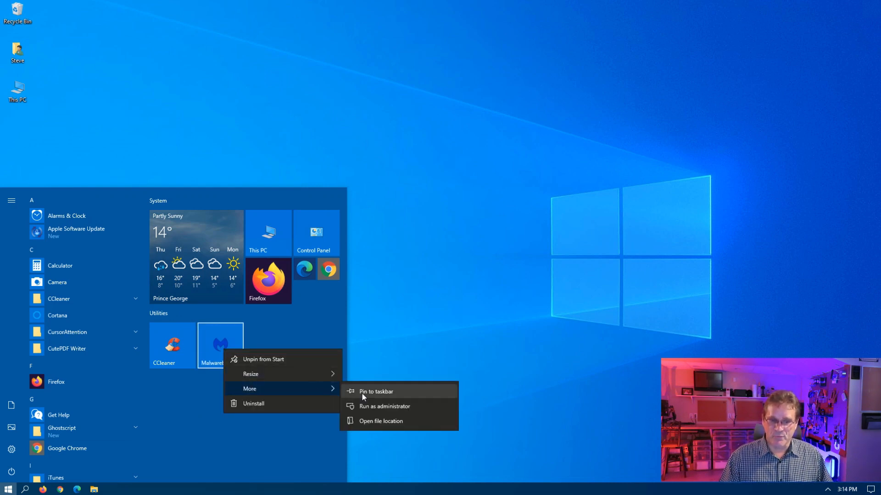
pyautogui.click(370, 420)
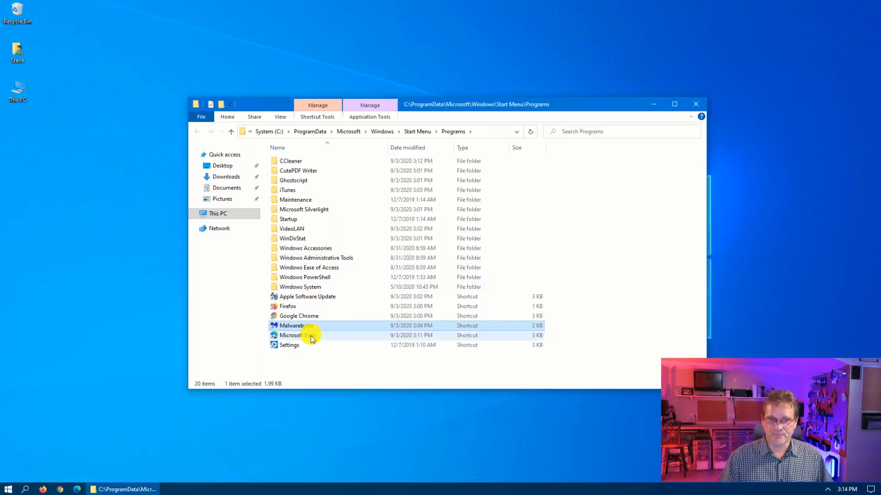
# Rename the Malwarebytes shortcut as "Malwarebytes (Run Weekly)".
pyautogui.click(307, 327)
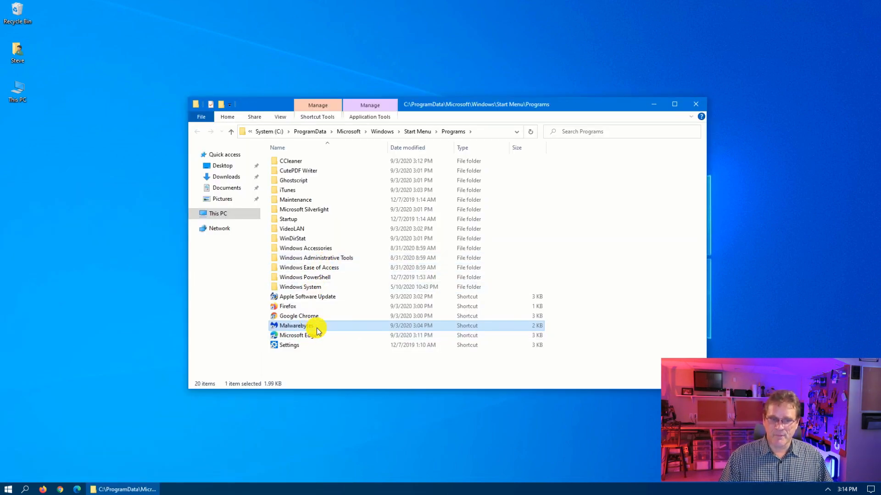
pyautogui.press('End')
pyautogui.write('(Ru')
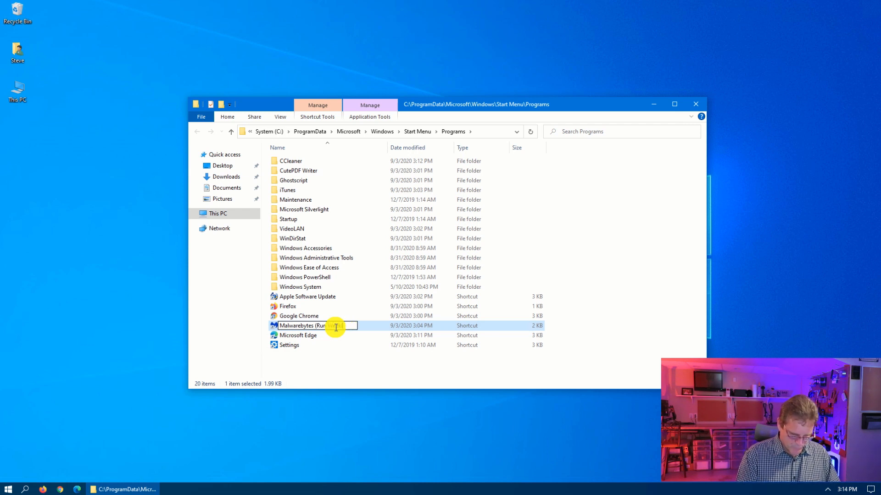
pyautogui.write('n Weekly)')
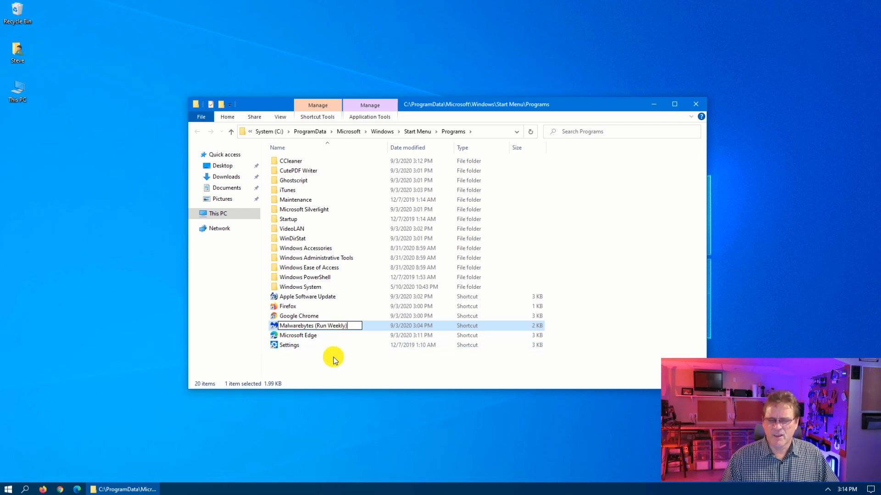
pyautogui.press('Return')
pyautogui.click(448, 285)
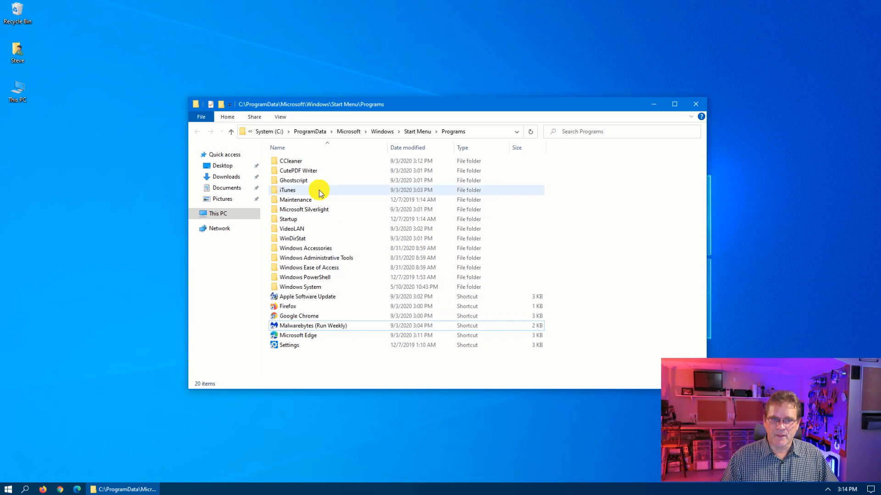
# Rename the CCleaner shortcut inside the CCleaner programs folder as "CCleaner (Run Daily)" and close the folder window.
pyautogui.doubleClick(296, 161)
pyautogui.click(306, 171)
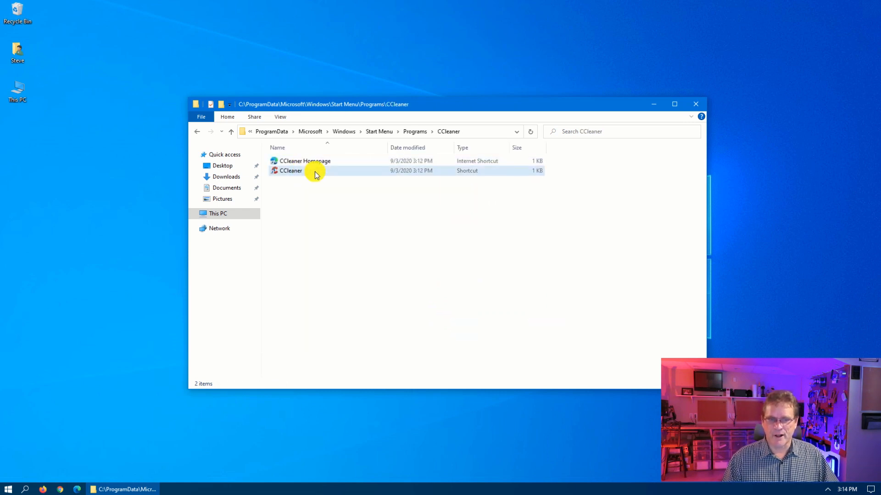
pyautogui.click(316, 172)
pyautogui.click(314, 170)
pyautogui.write('(Run Daily)')
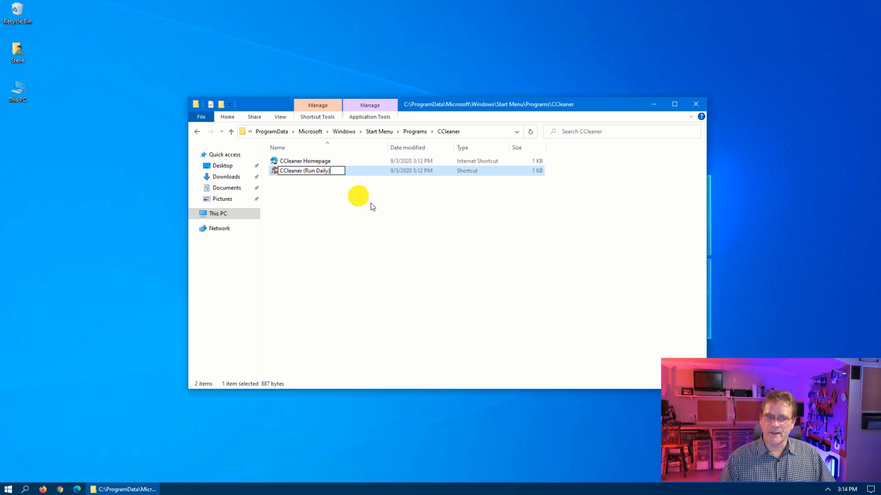
pyautogui.press('Return')
pyautogui.click(426, 281)
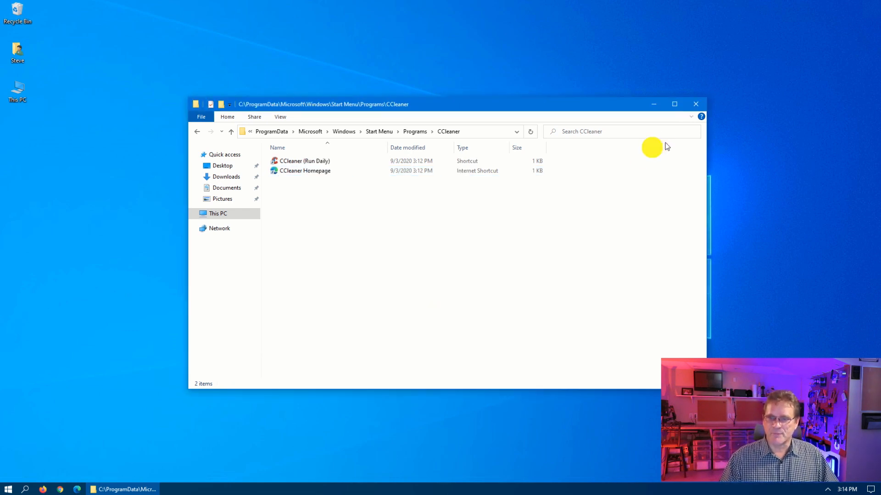
pyautogui.click(696, 105)
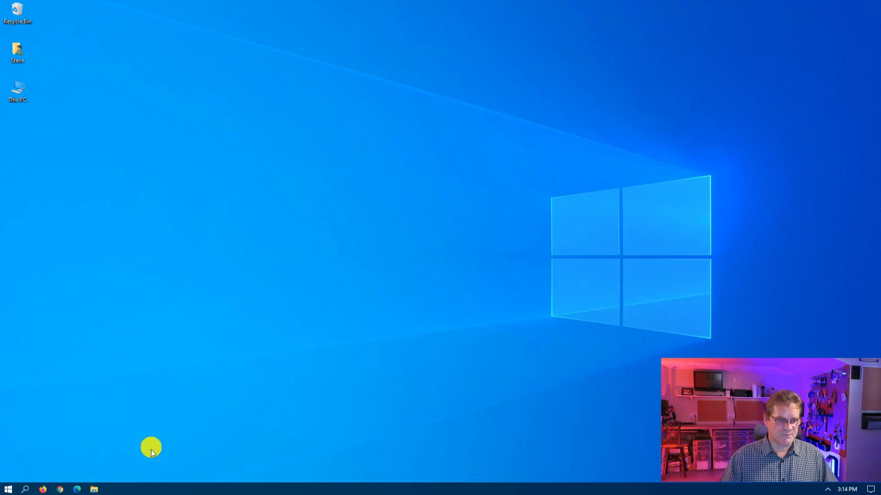
# Launch CCleaner from its renamed tile in the Utilities group of Start.
pyautogui.click(8, 489)
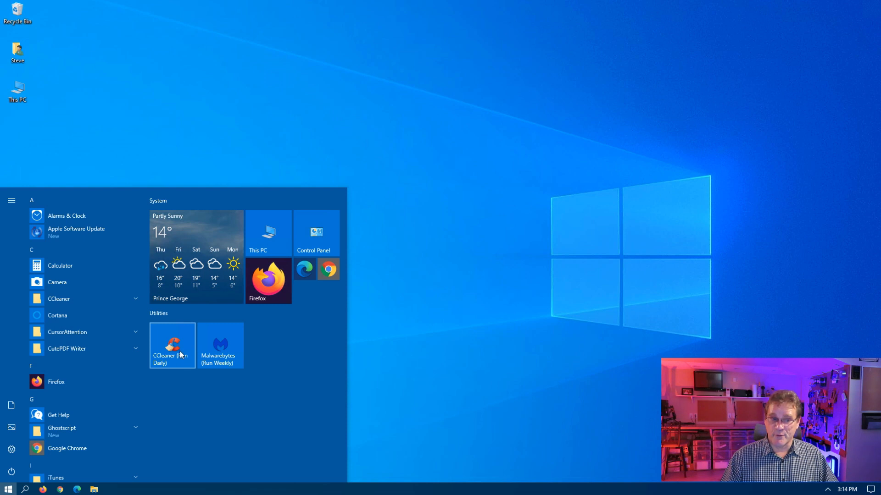
pyautogui.click(182, 358)
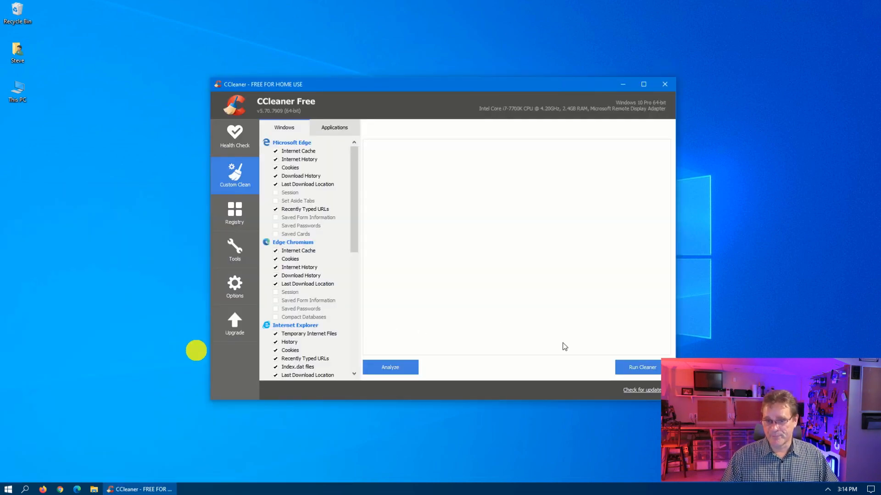
# Run CCleaner's Custom Clean on the selected items, suppressing future deletion confirmations, and close CCleaner when it finishes.
pyautogui.click(628, 368)
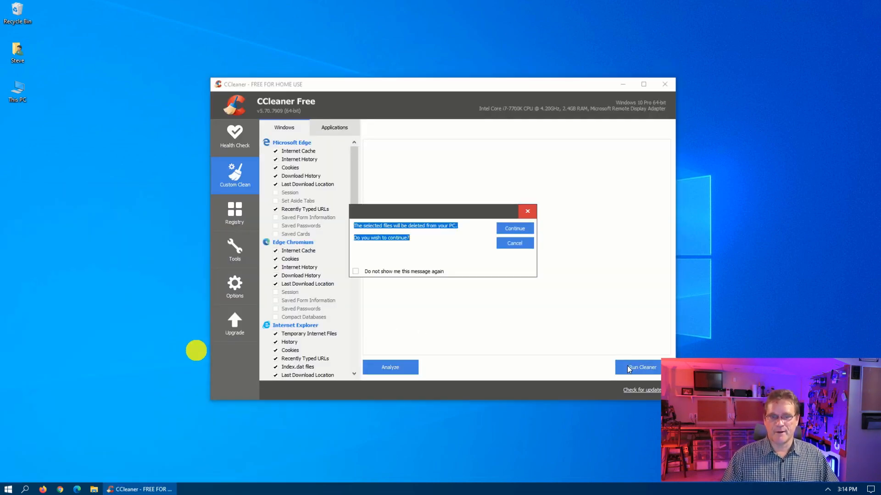
pyautogui.click(413, 272)
pyautogui.click(505, 229)
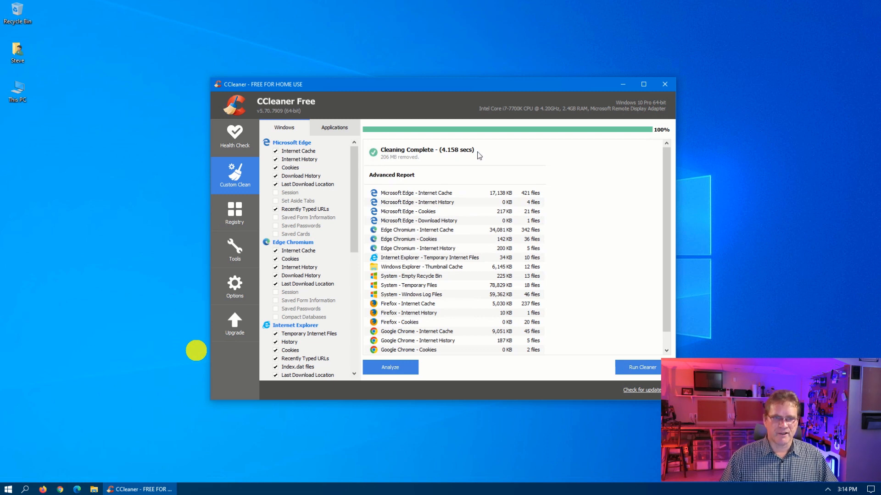
pyautogui.click(665, 86)
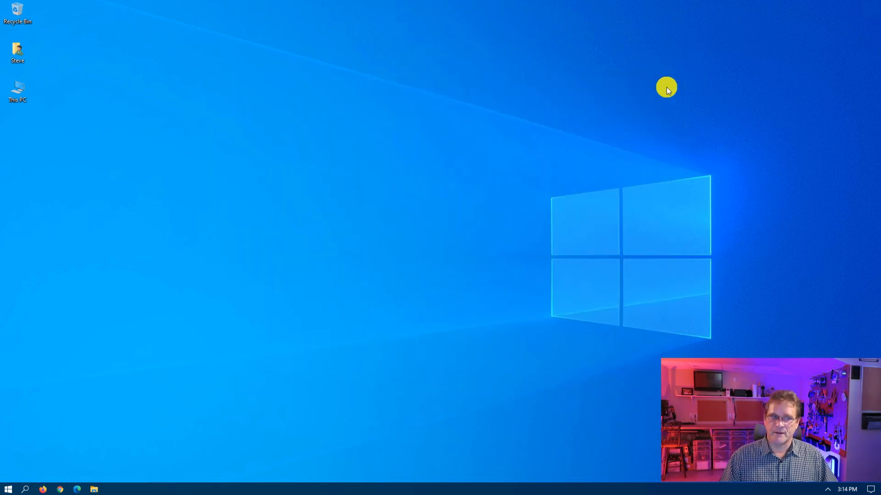
# View the desktop Background options in the Personalization settings and close the Settings window.
pyautogui.rightClick(174, 243)
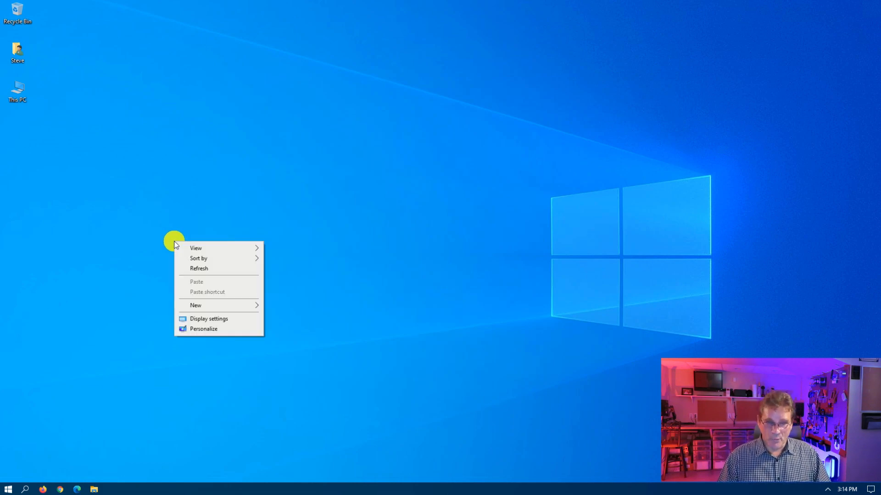
pyautogui.click(200, 329)
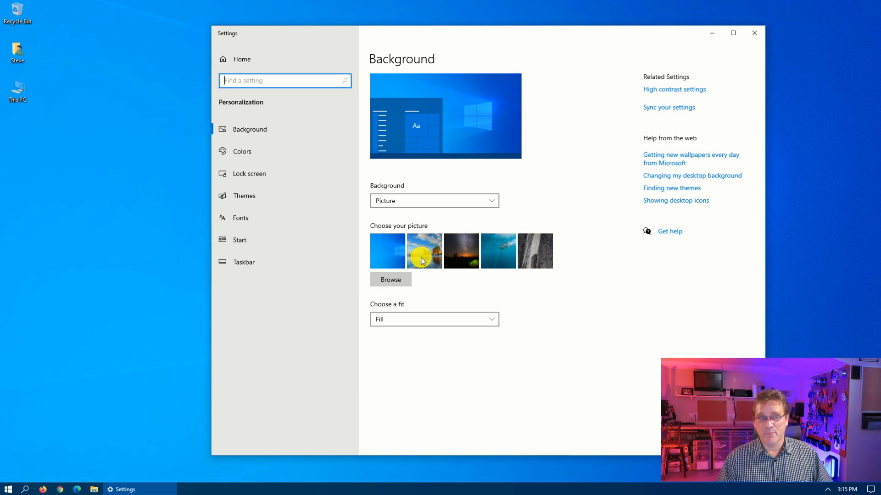
pyautogui.click(758, 36)
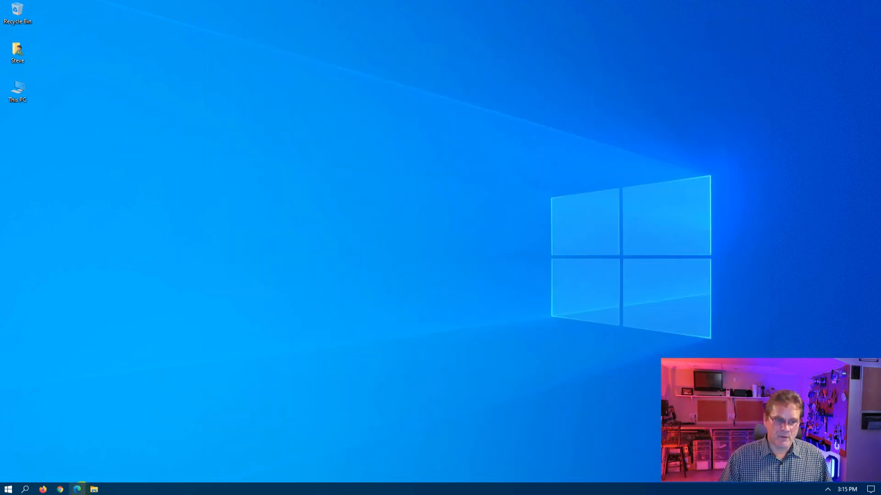
# Examine the full list of installed apps in Start through to its last entries.
pyautogui.click(8, 489)
pyautogui.scroll(-5, 67, 379)
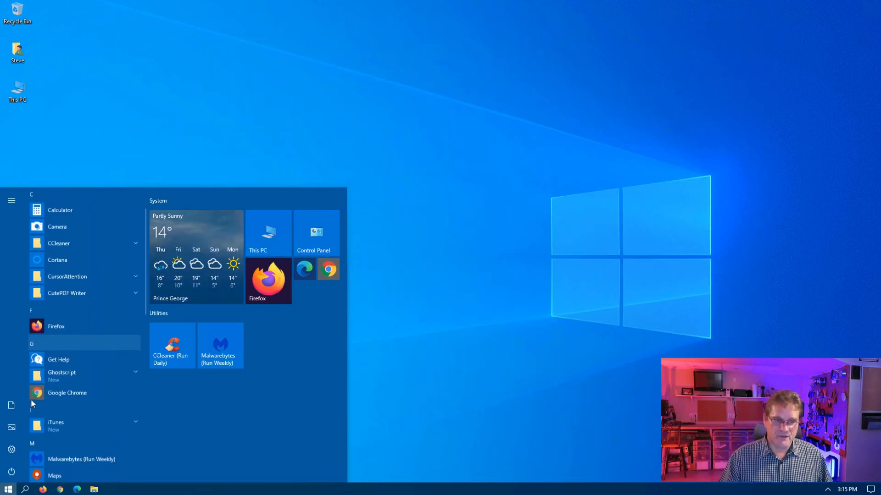
pyautogui.scroll(-2, 67, 379)
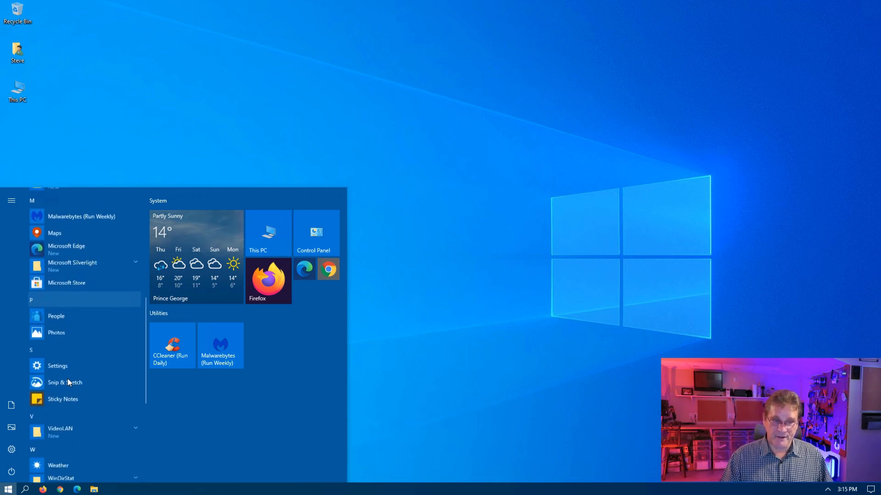
pyautogui.scroll(-2, 67, 378)
pyautogui.scroll(-2, 67, 378)
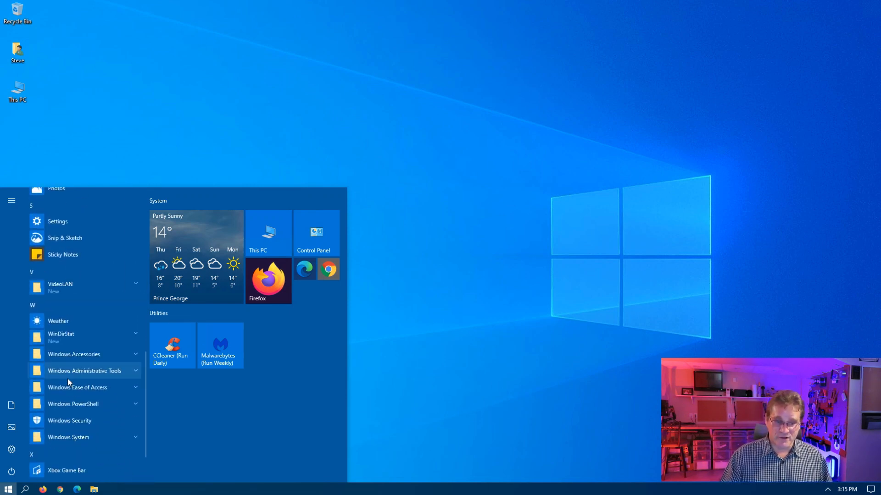
pyautogui.scroll(-2, 67, 379)
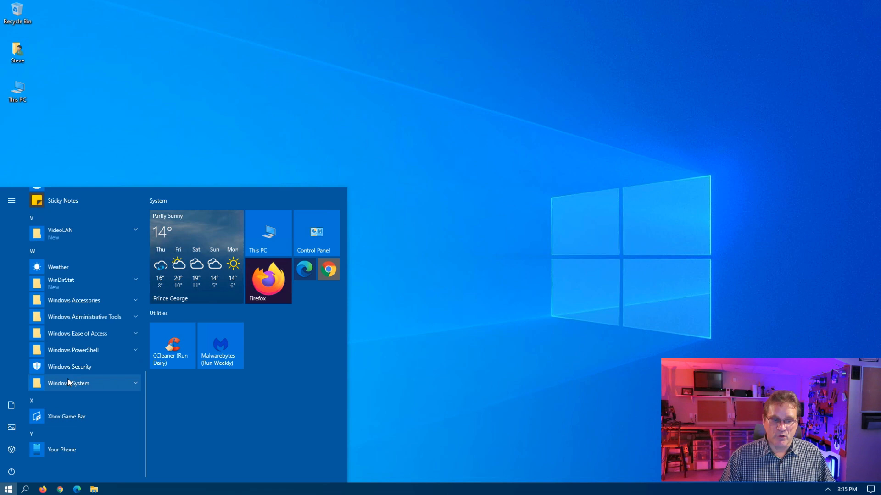